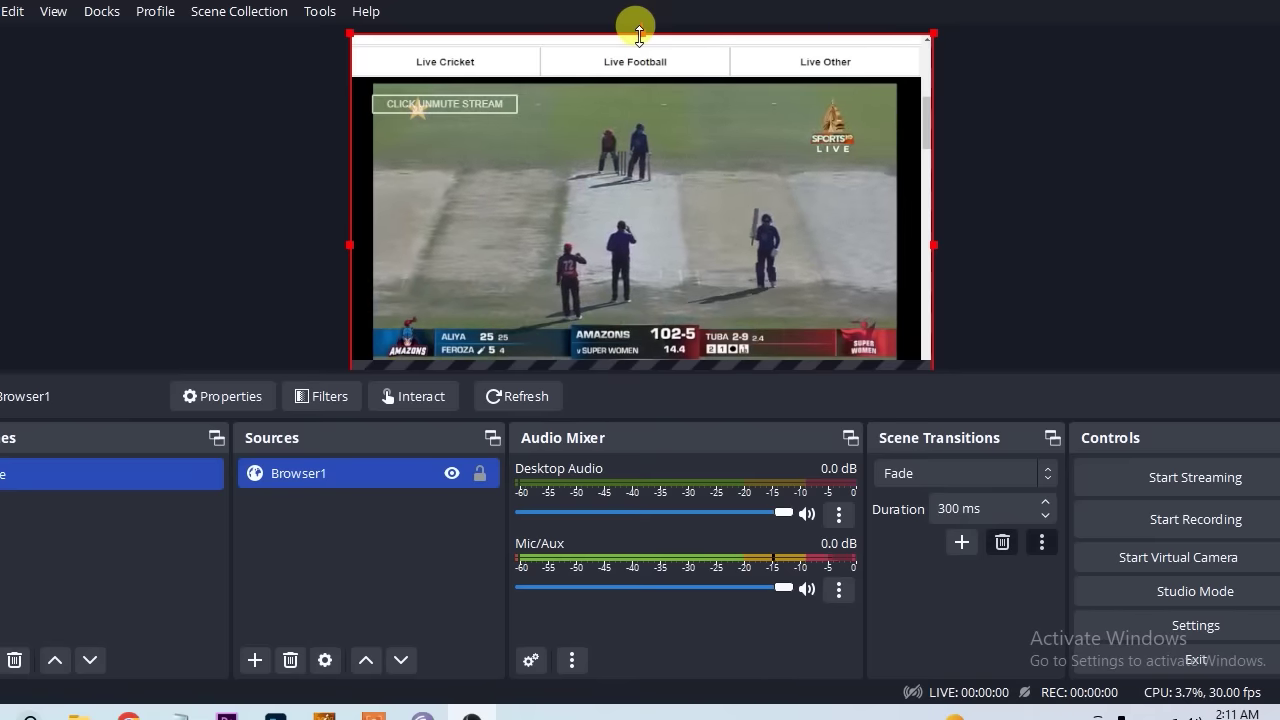
Step: Reposition and enlarge the Browser1 source so the cricket video fills the whole canvas
left_click_drag(639, 35, 640, 0)
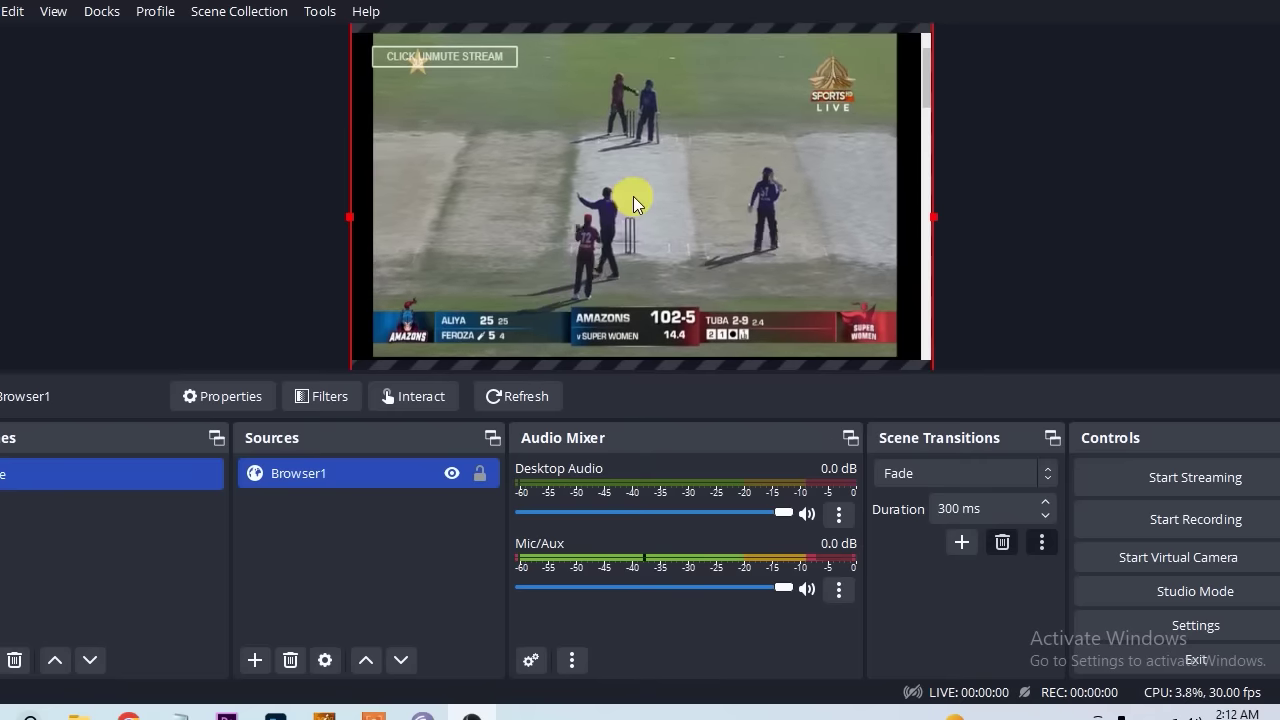
left_click_drag(633, 196, 622, 110)
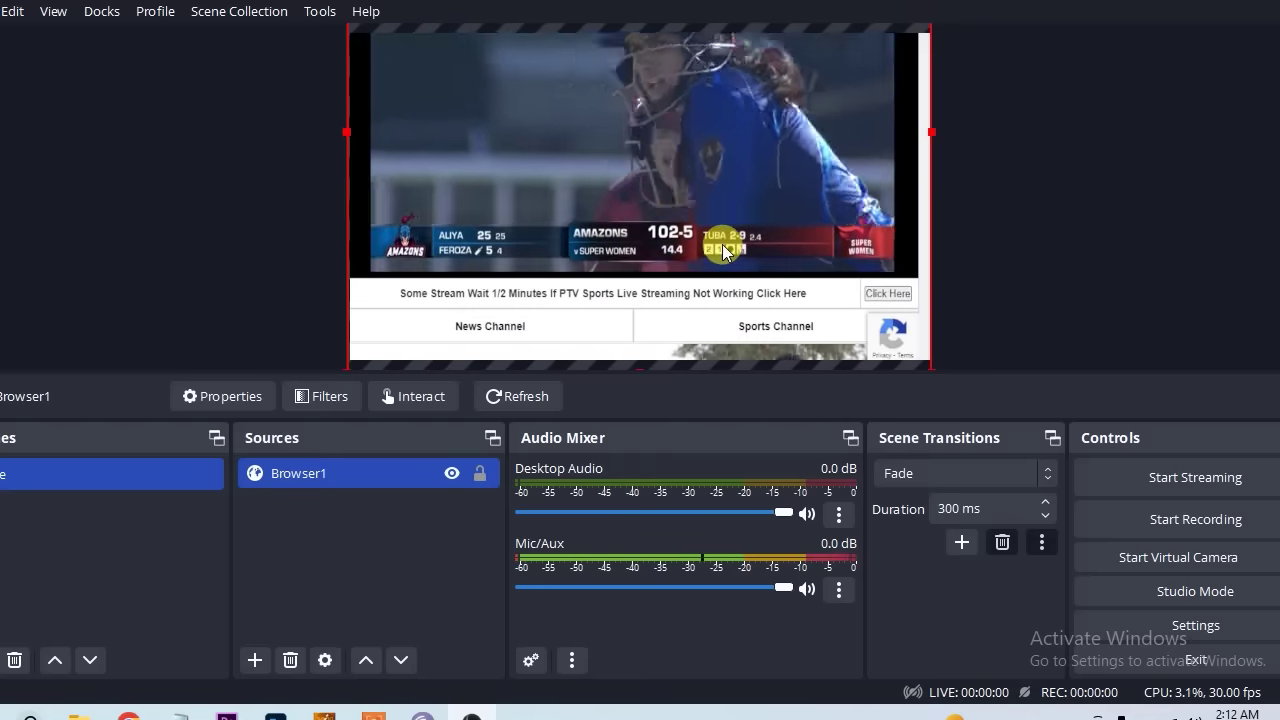
left_click_drag(929, 132, 1093, 205)
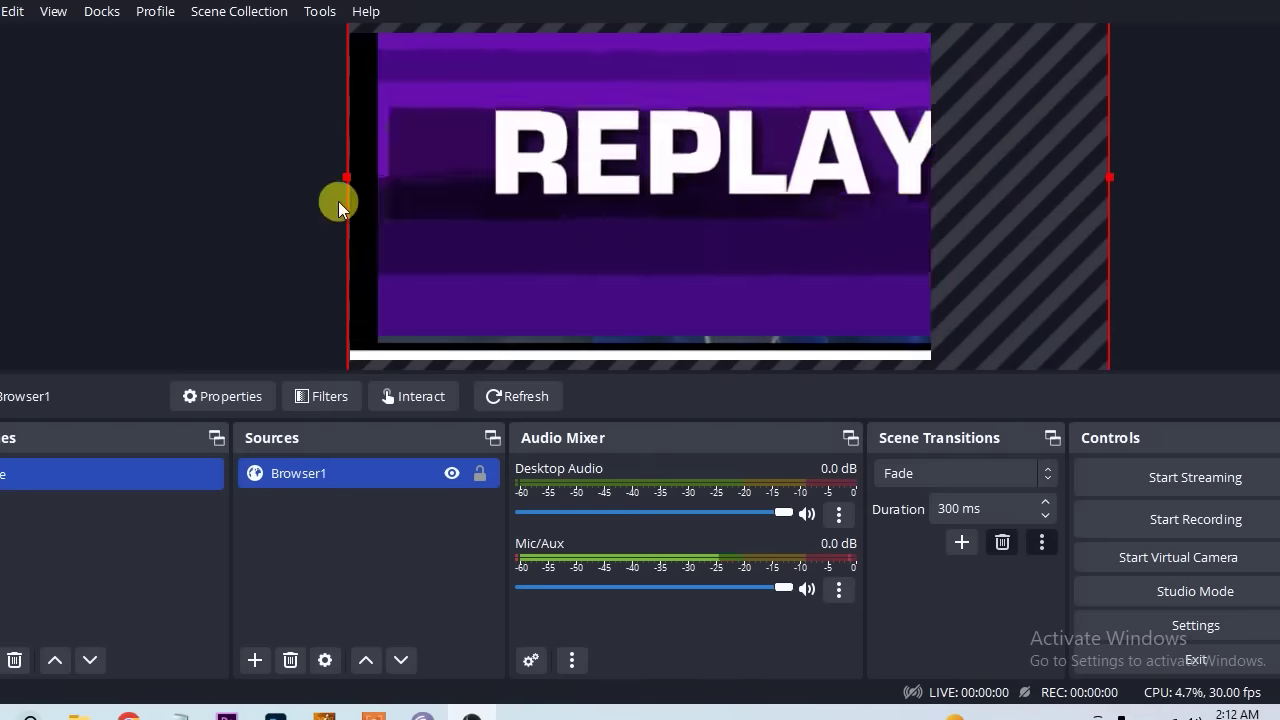
left_click_drag(344, 178, 276, 191)
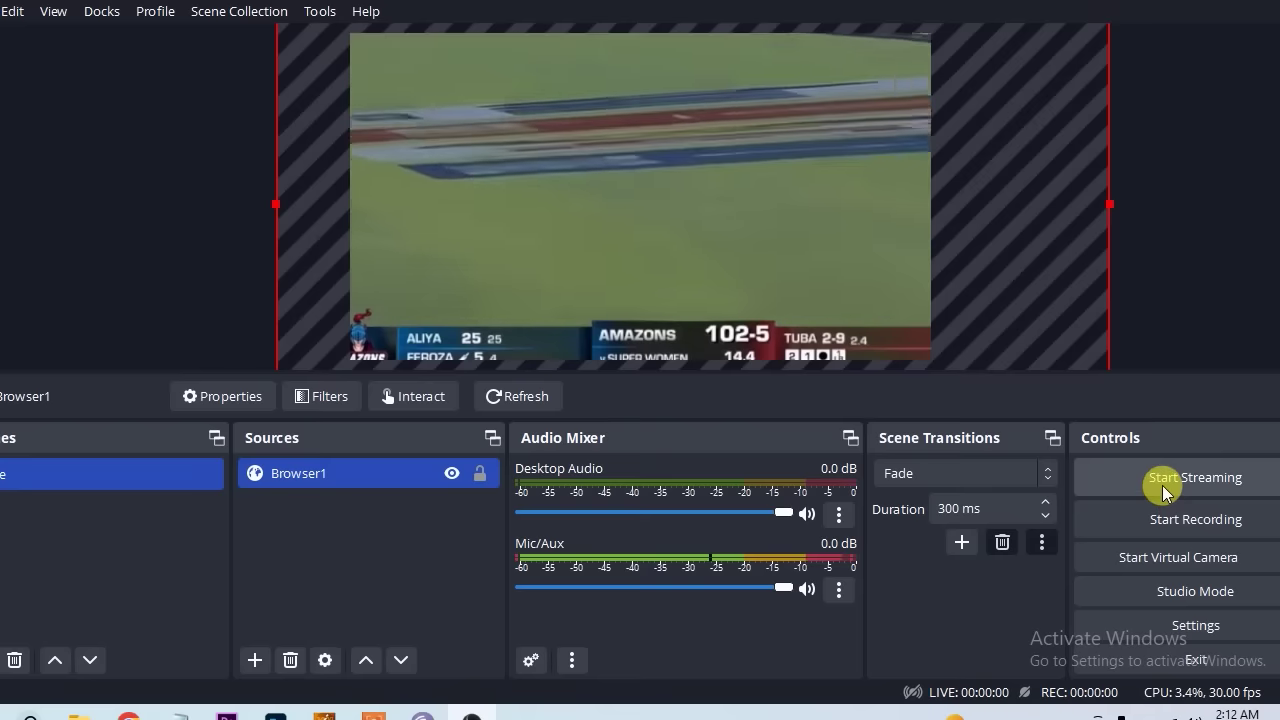
Step: Clear the saved stream key in the stream settings, keeping Facebook Live as the service
left_click(1178, 621)
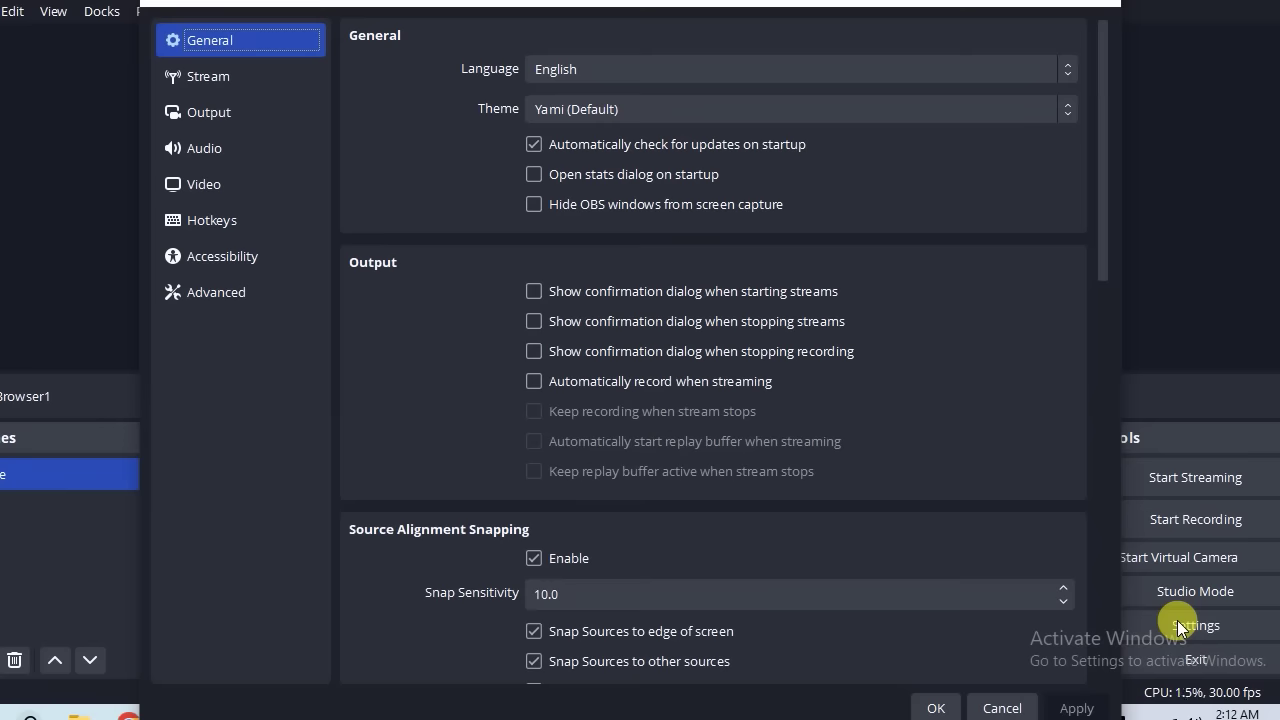
left_click(200, 82)
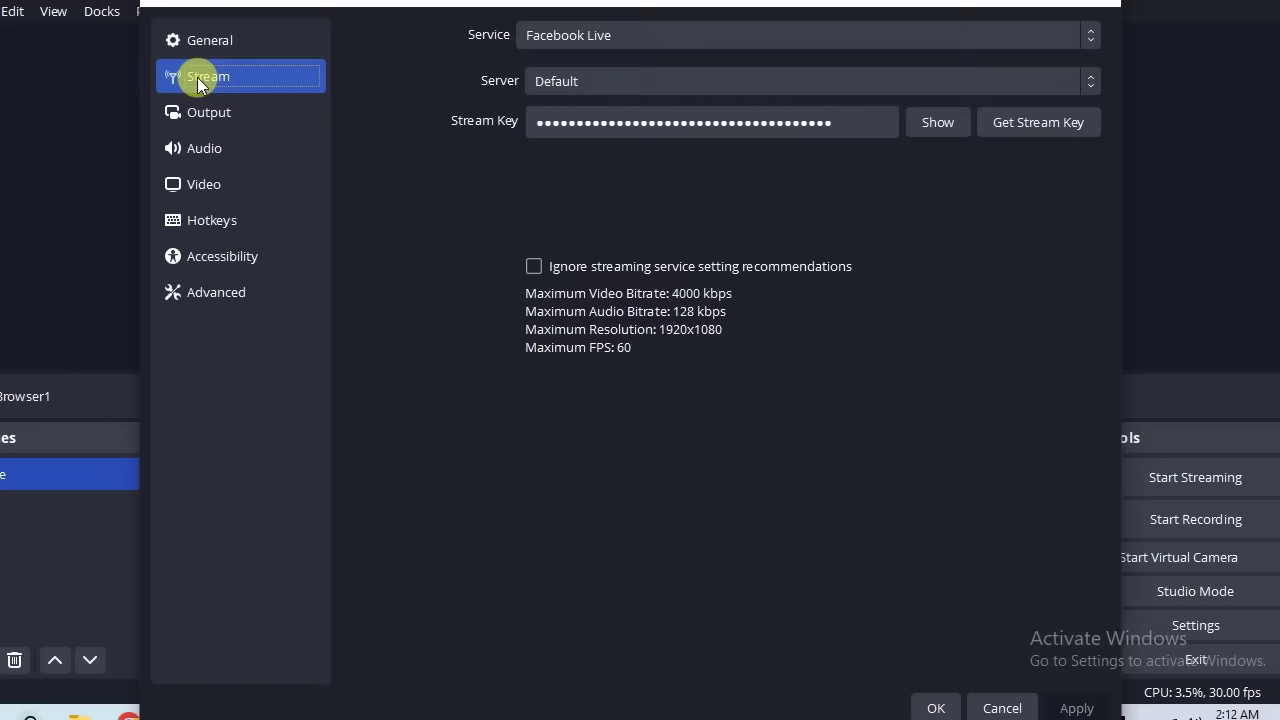
left_click(596, 38)
left_click(596, 38)
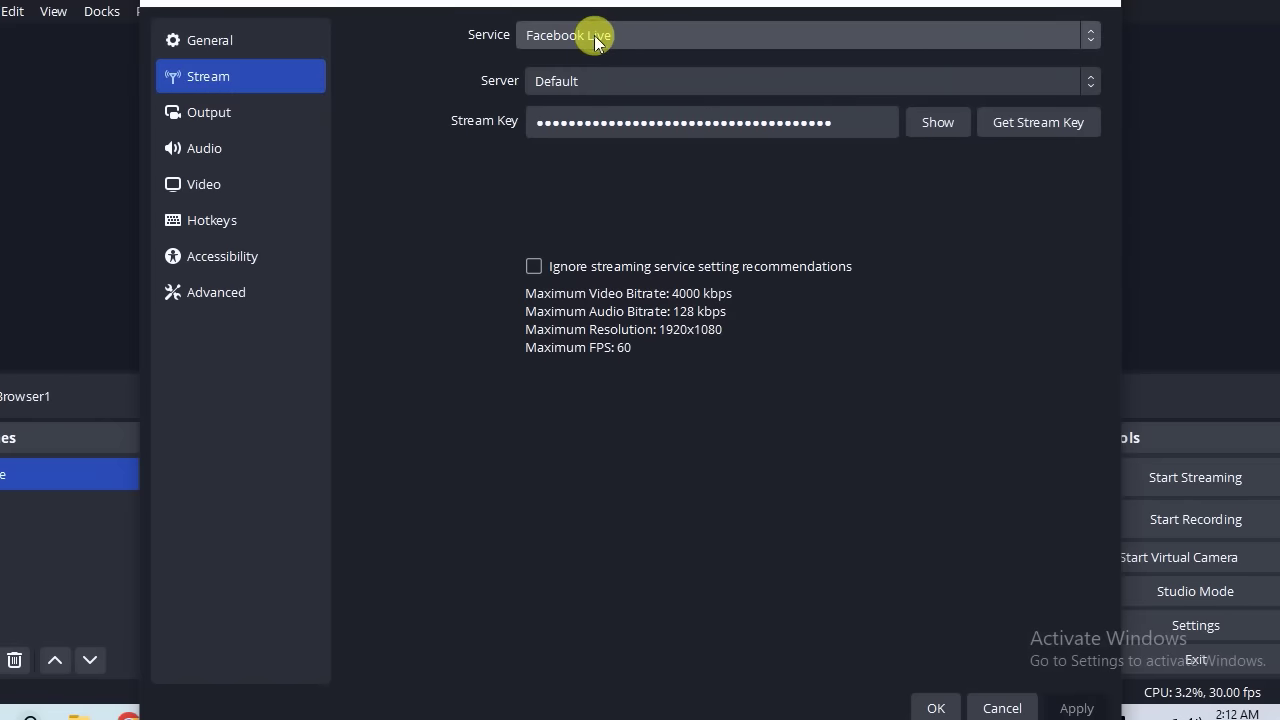
double_click(648, 122)
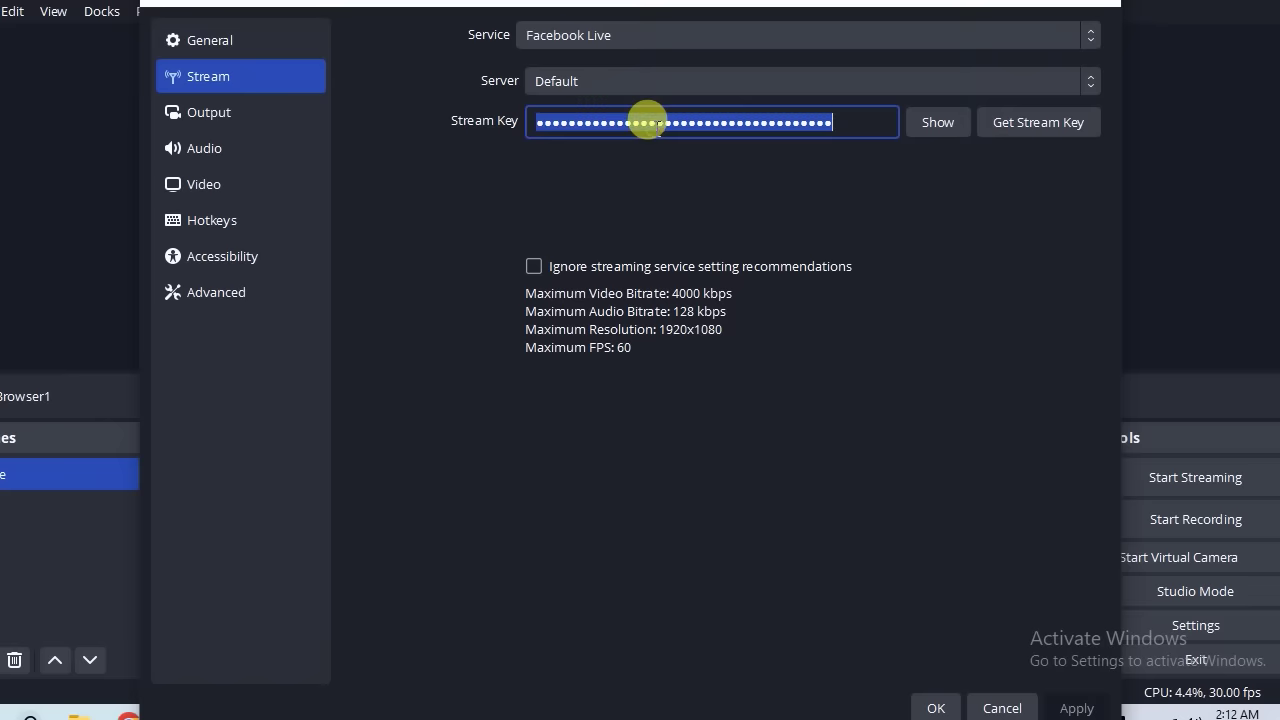
key("BackSpace")
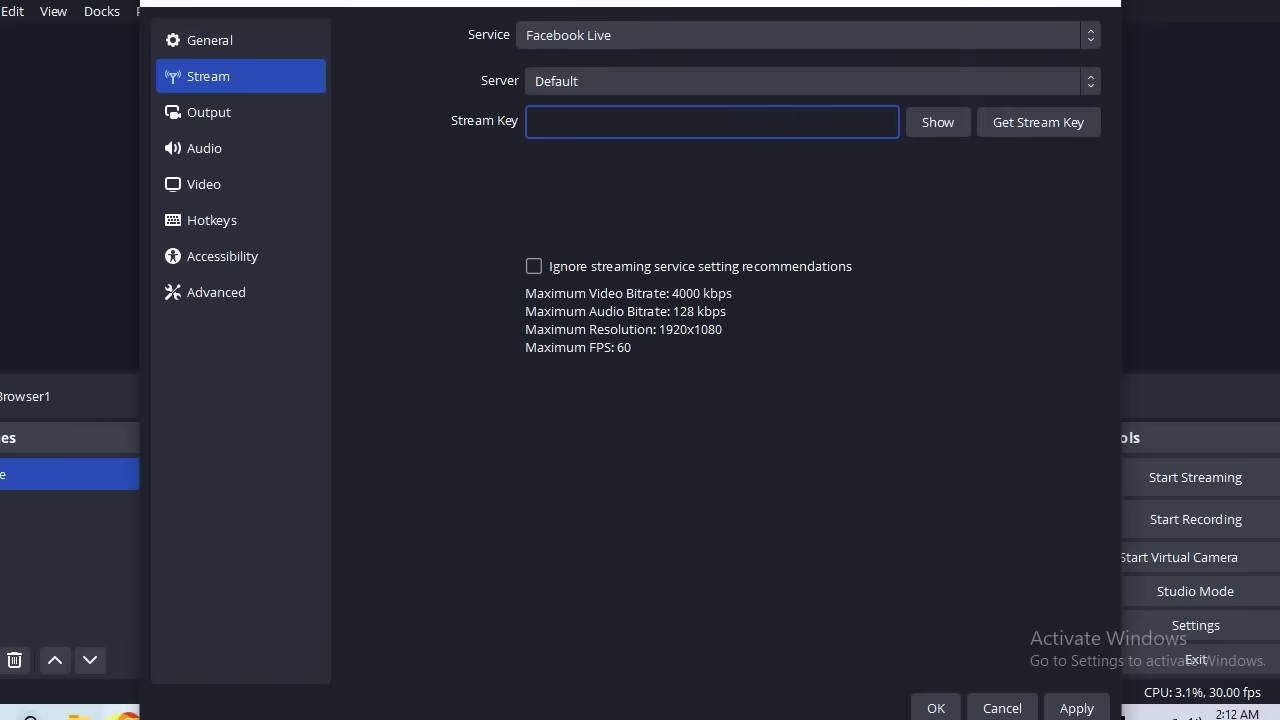
Step: Copy the stream key from Facebook's live video page, paste it into the OBS stream settings, and apply it
key("alt+Tab")
left_click(565, 6)
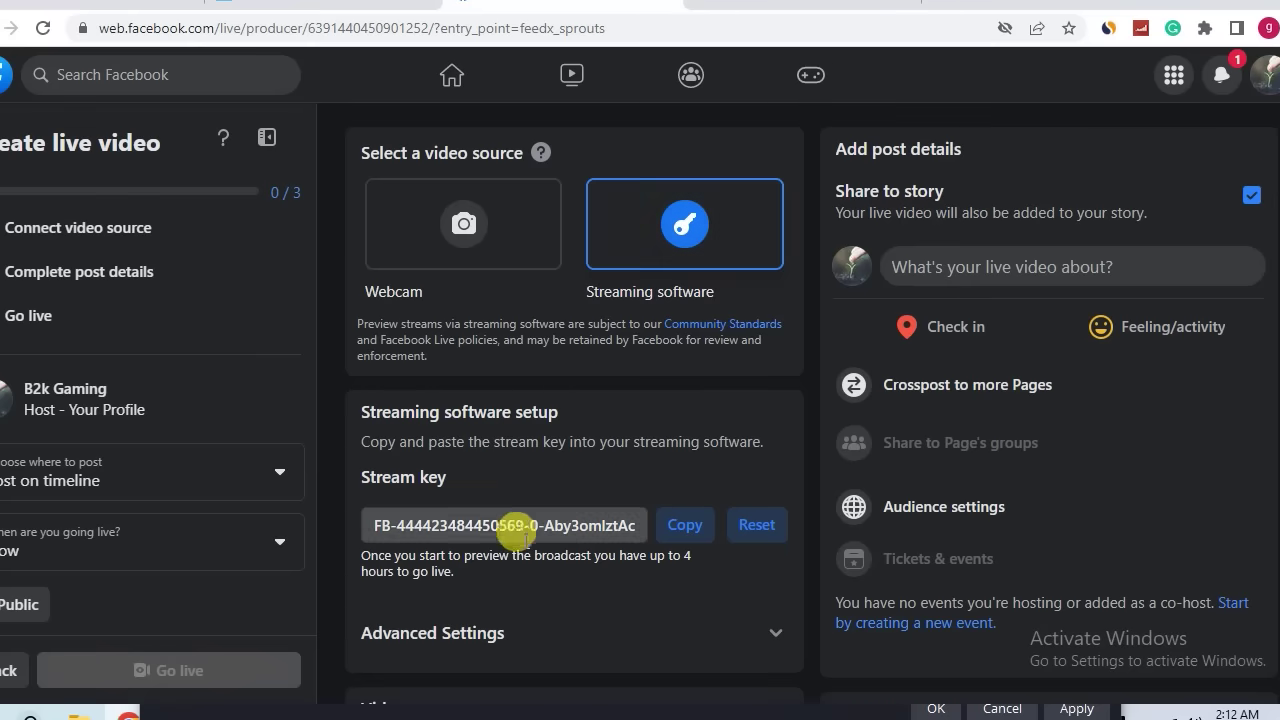
left_click(686, 527)
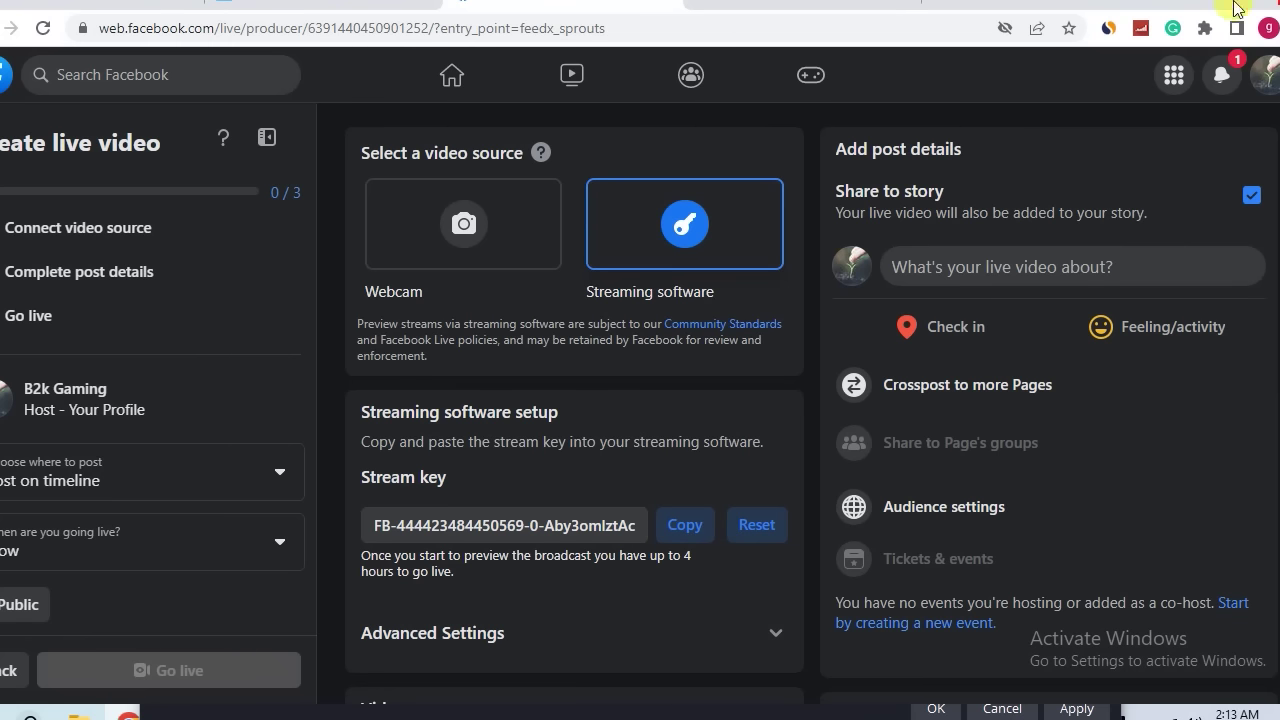
key("alt+Tab")
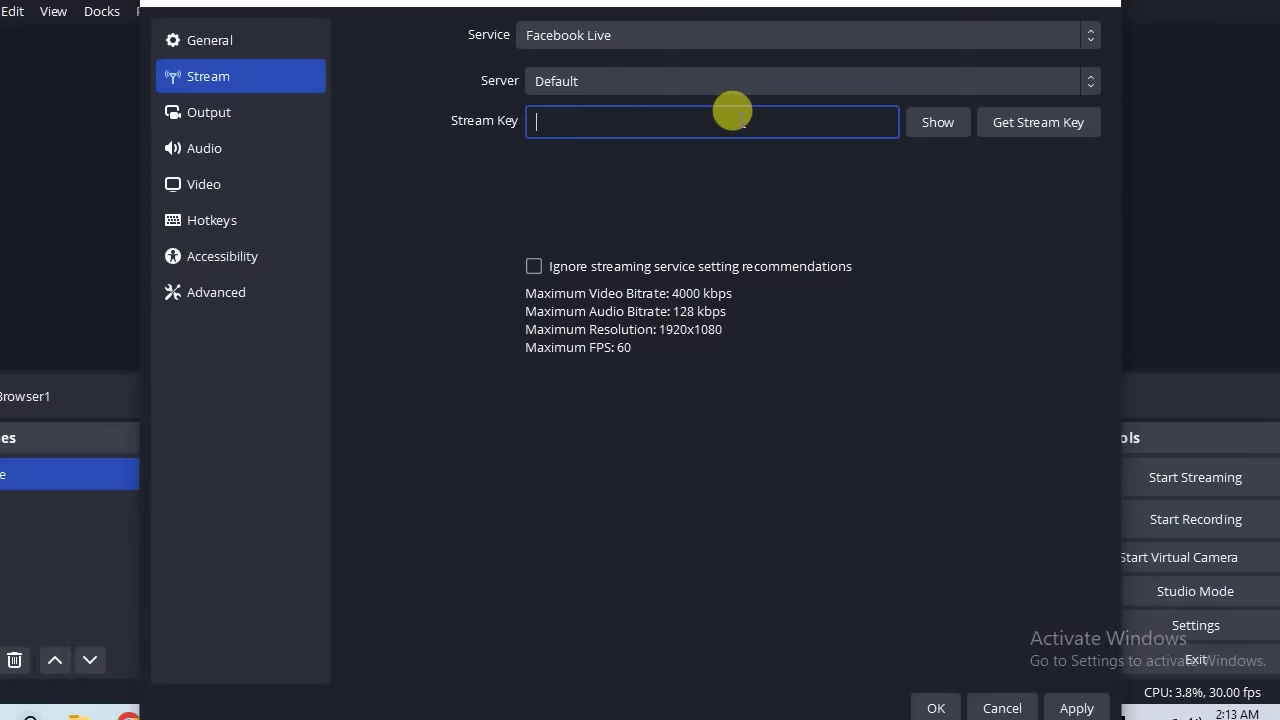
right_click(740, 120)
left_click(790, 264)
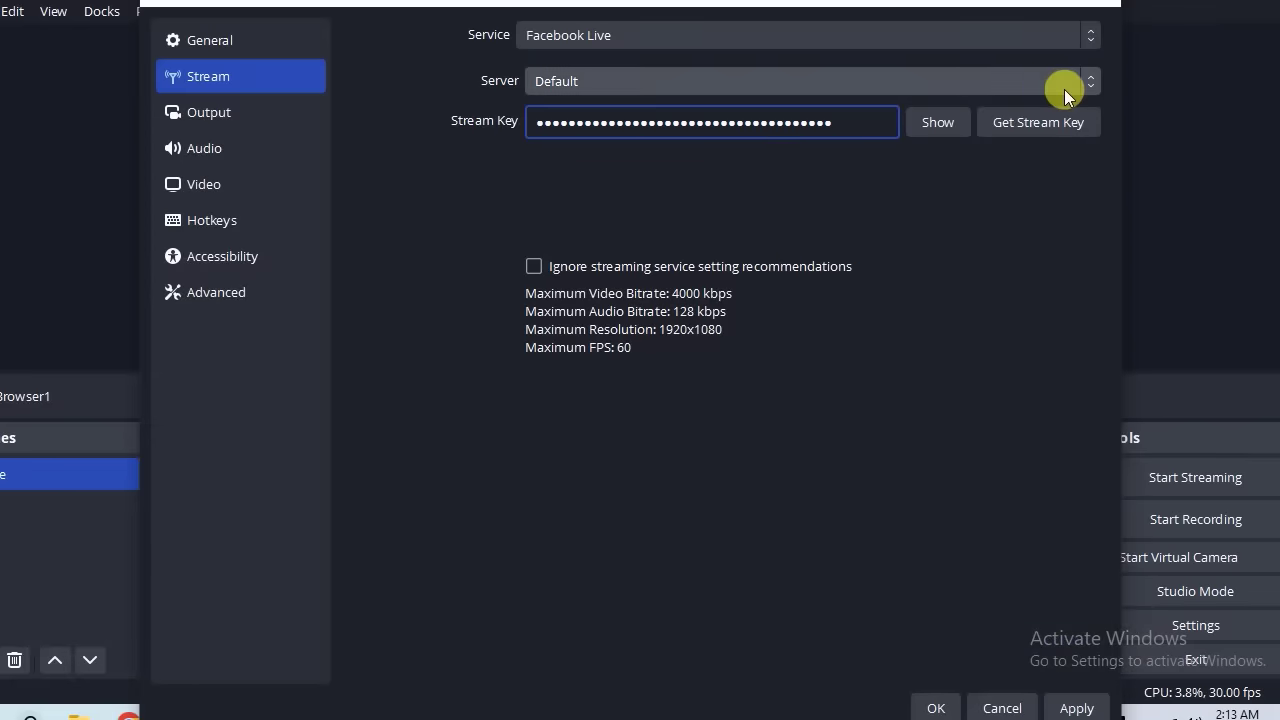
left_click(1076, 708)
left_click(937, 708)
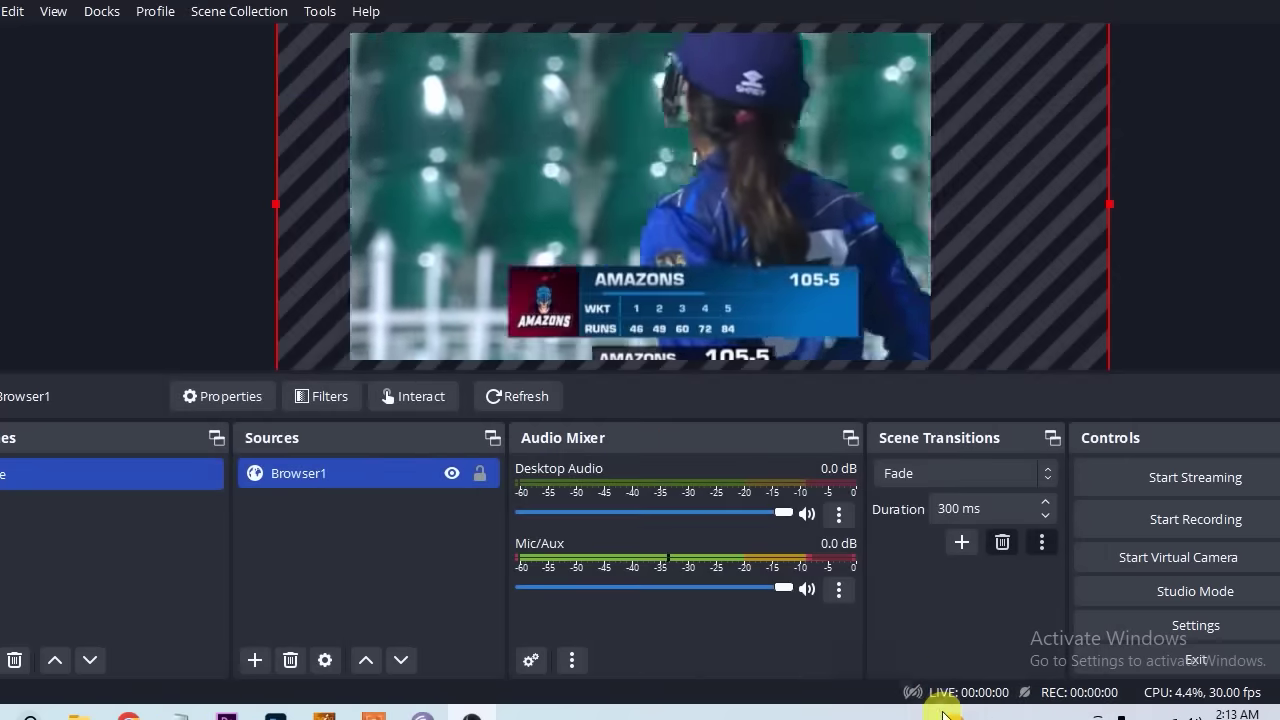
Step: Start streaming from OBS and play the incoming video preview on Facebook's live video page
left_click(1216, 480)
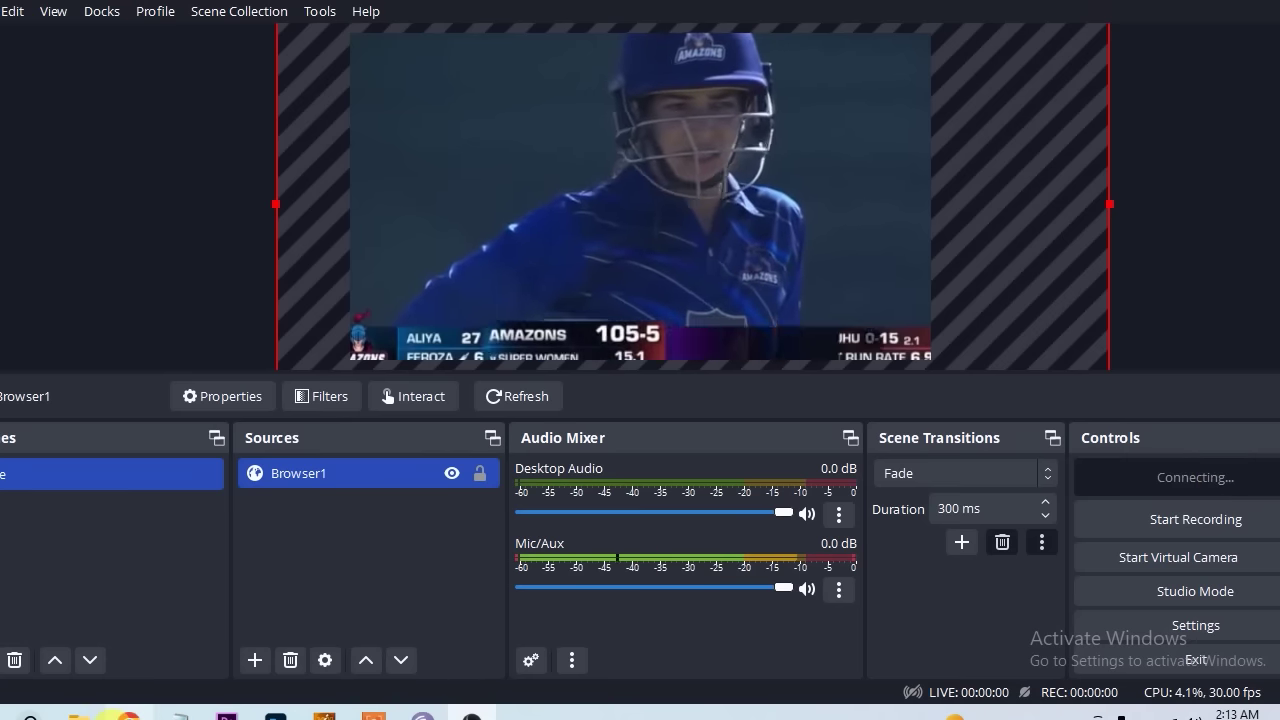
left_click(128, 713)
scroll(570, 427, "down", 5)
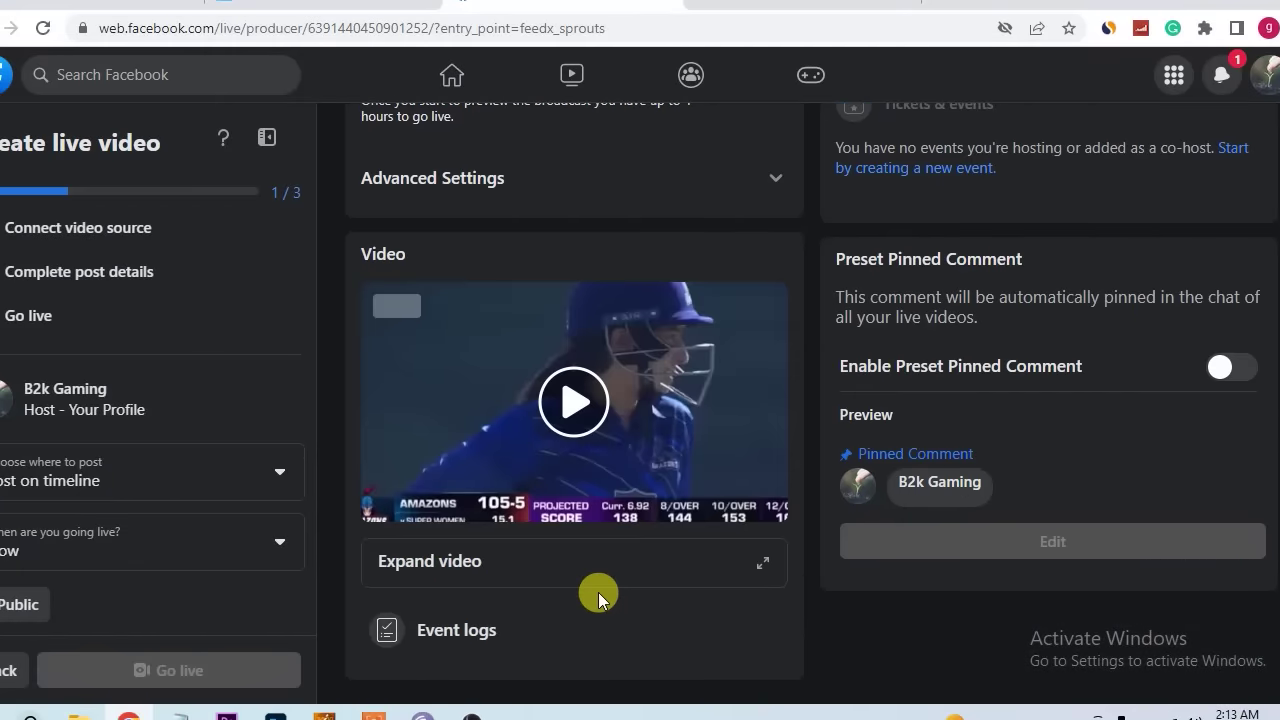
left_click(570, 410)
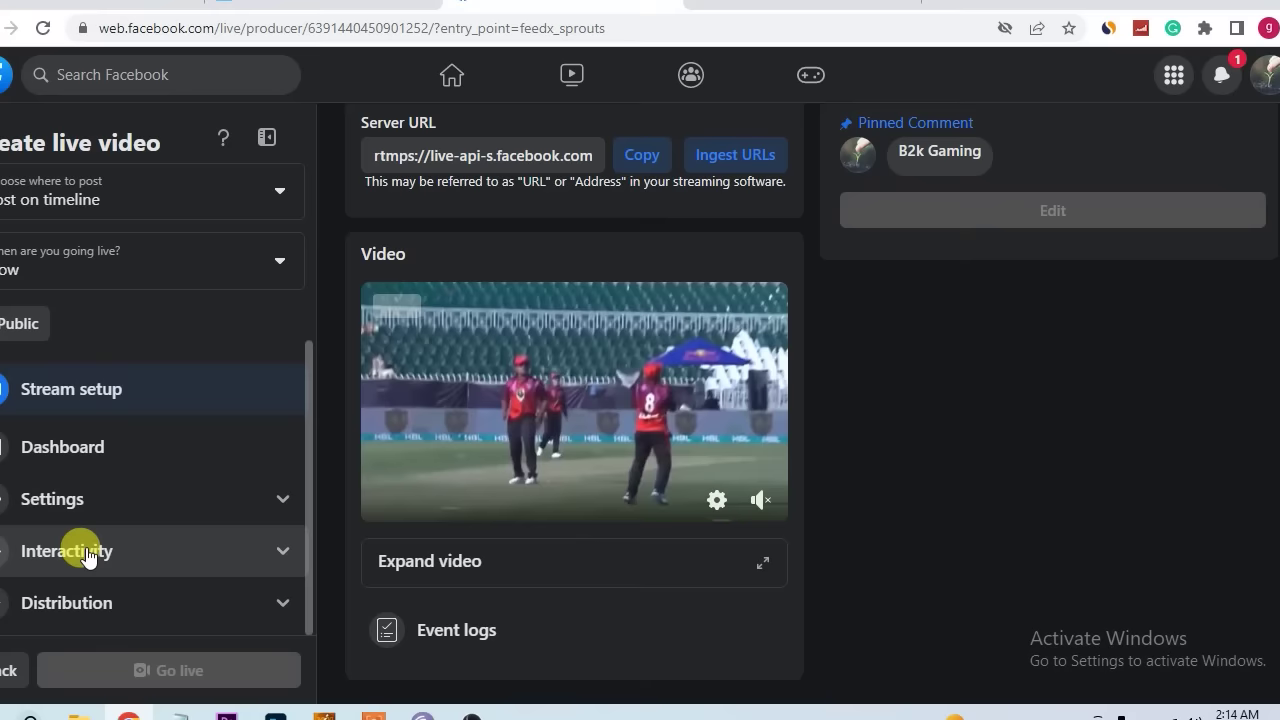
Step: Look through the live video setup options, including those under Settings and Interactivity
scroll(224, 400, "up", 3)
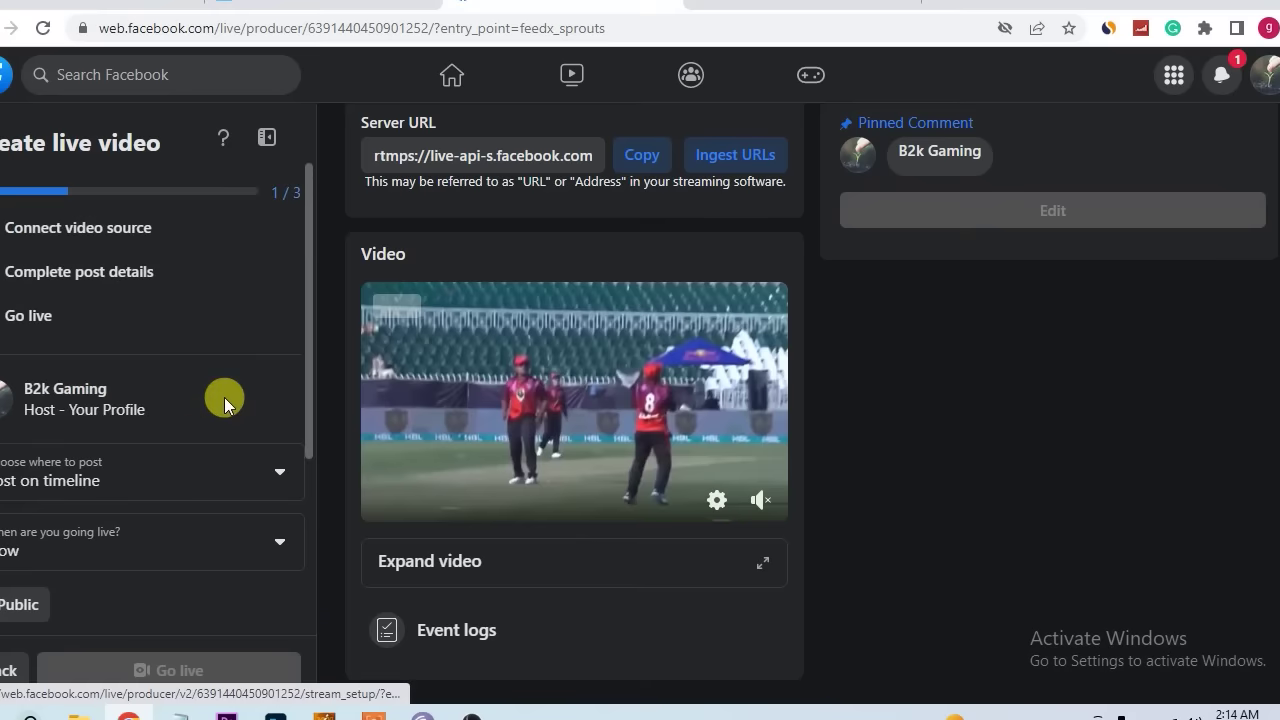
scroll(224, 397, "down", 3)
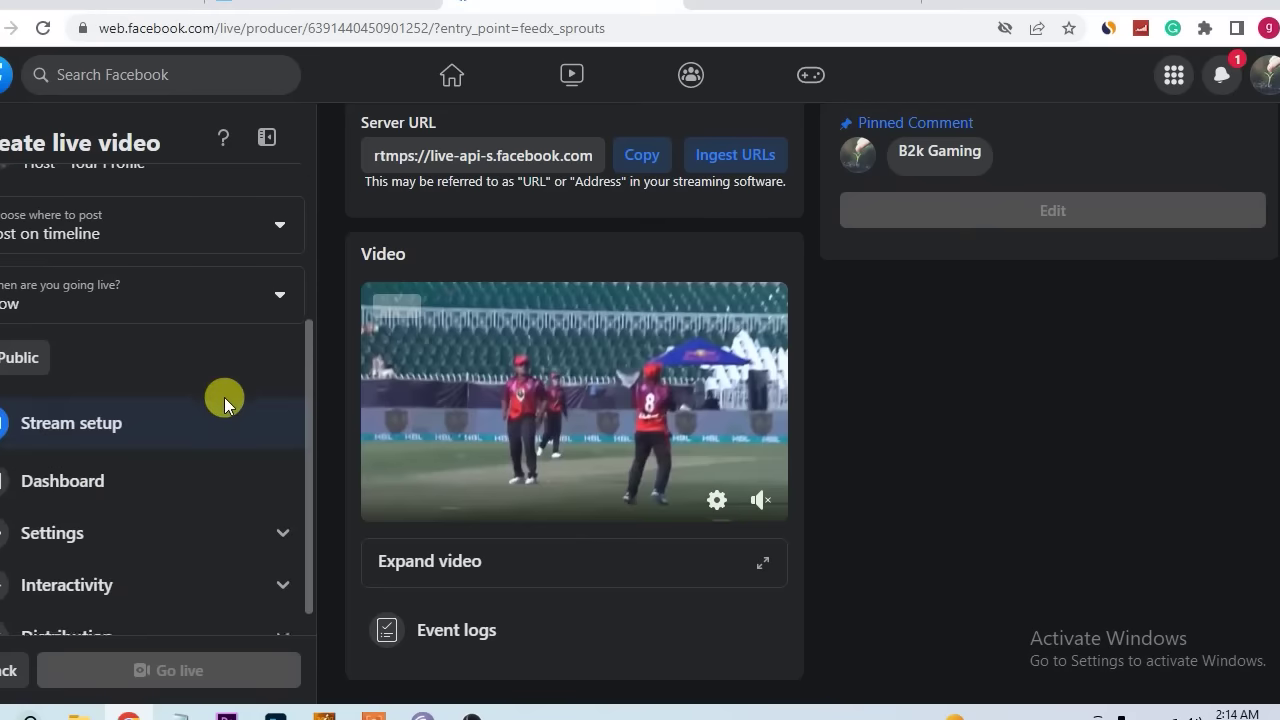
scroll(224, 397, "up", 3)
scroll(224, 397, "down", 1)
scroll(224, 397, "down", 3)
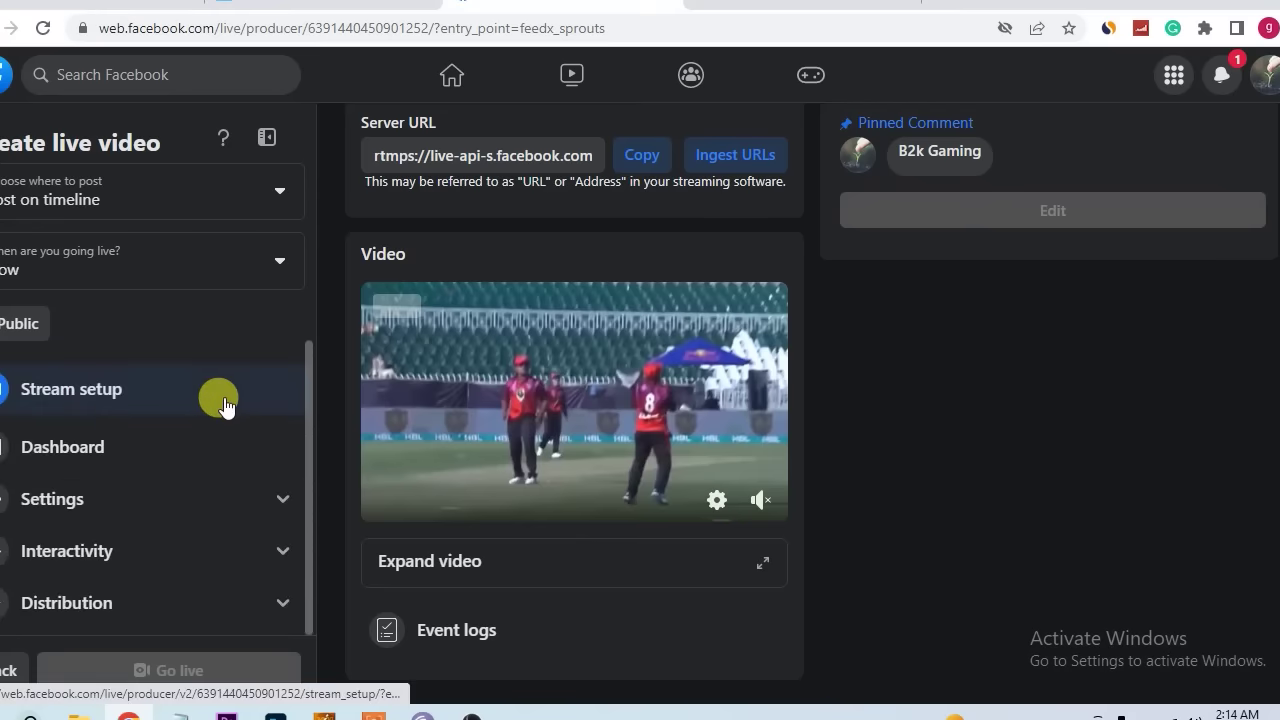
left_click(66, 508)
scroll(66, 508, "down", 3)
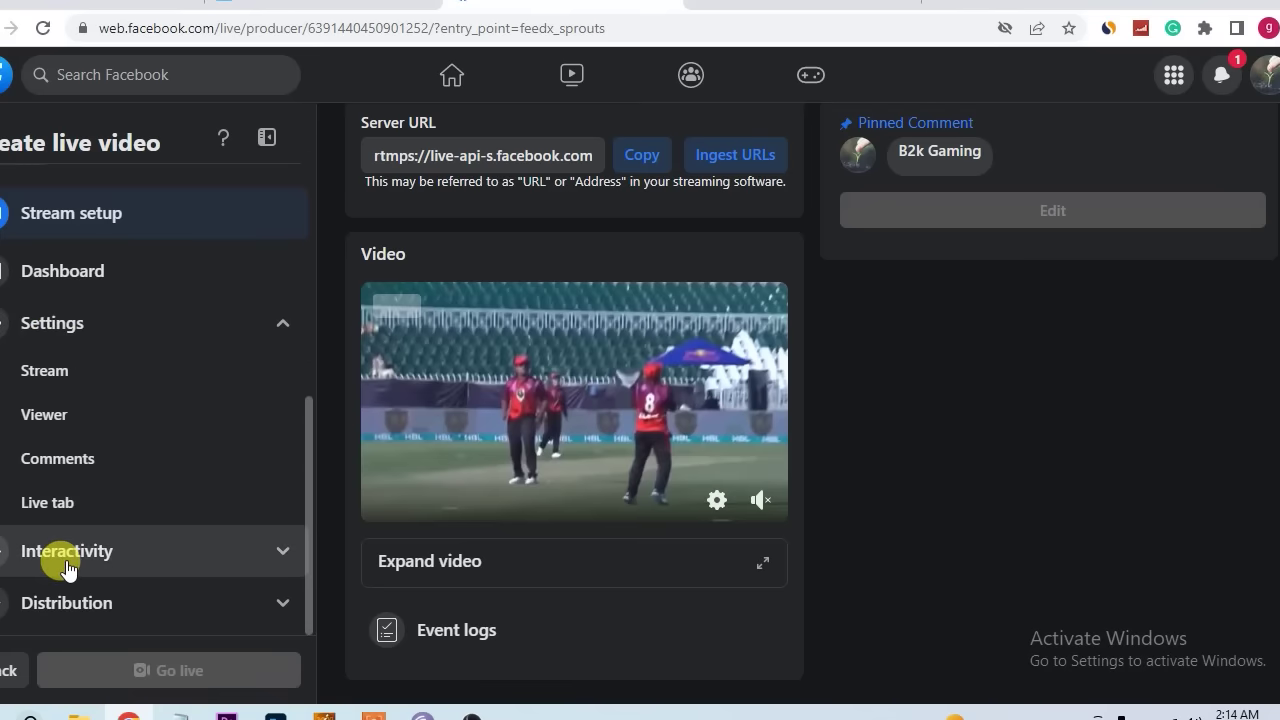
scroll(62, 564, "down", 4)
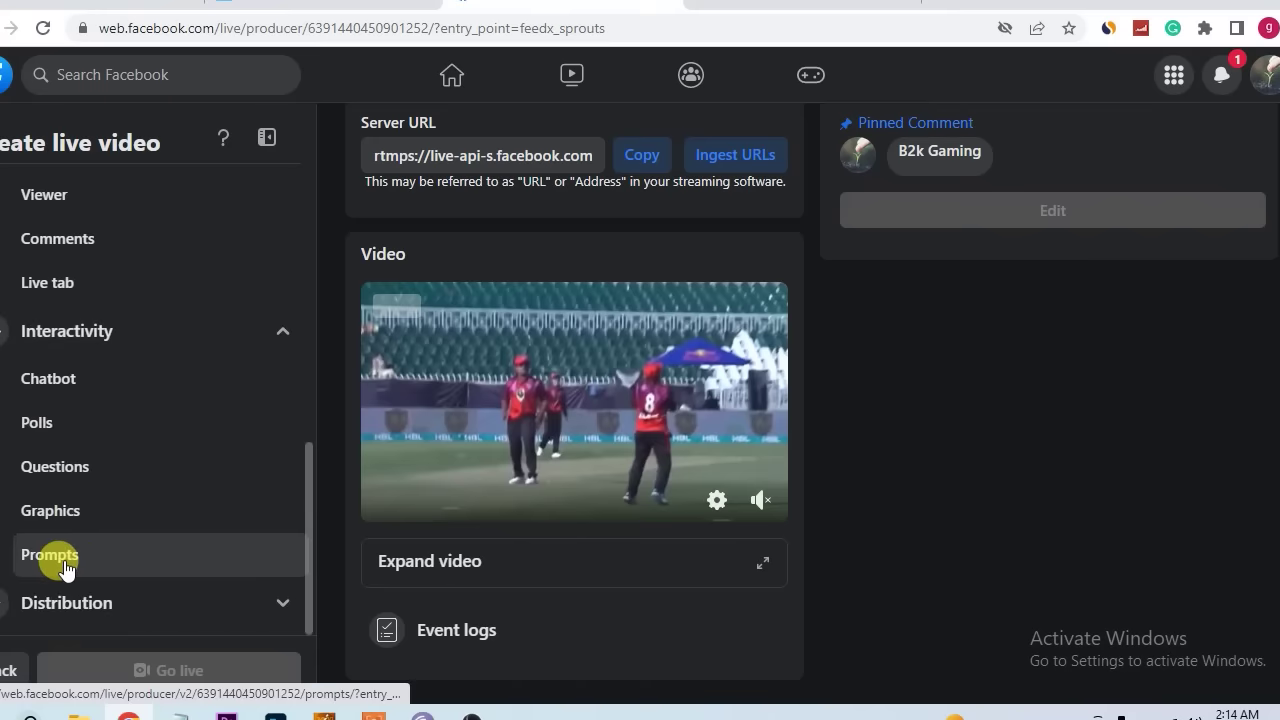
Step: View the new featured link form under Prompts and close it without adding a link
left_click(62, 562)
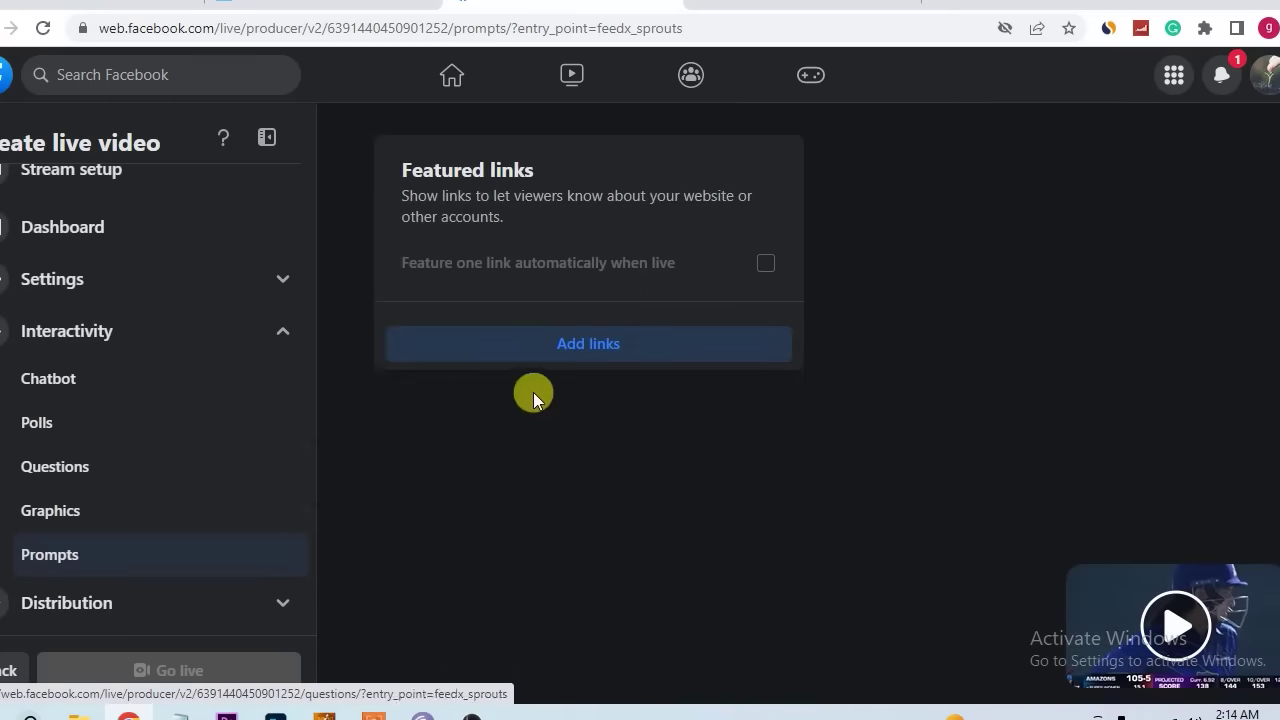
left_click(497, 350)
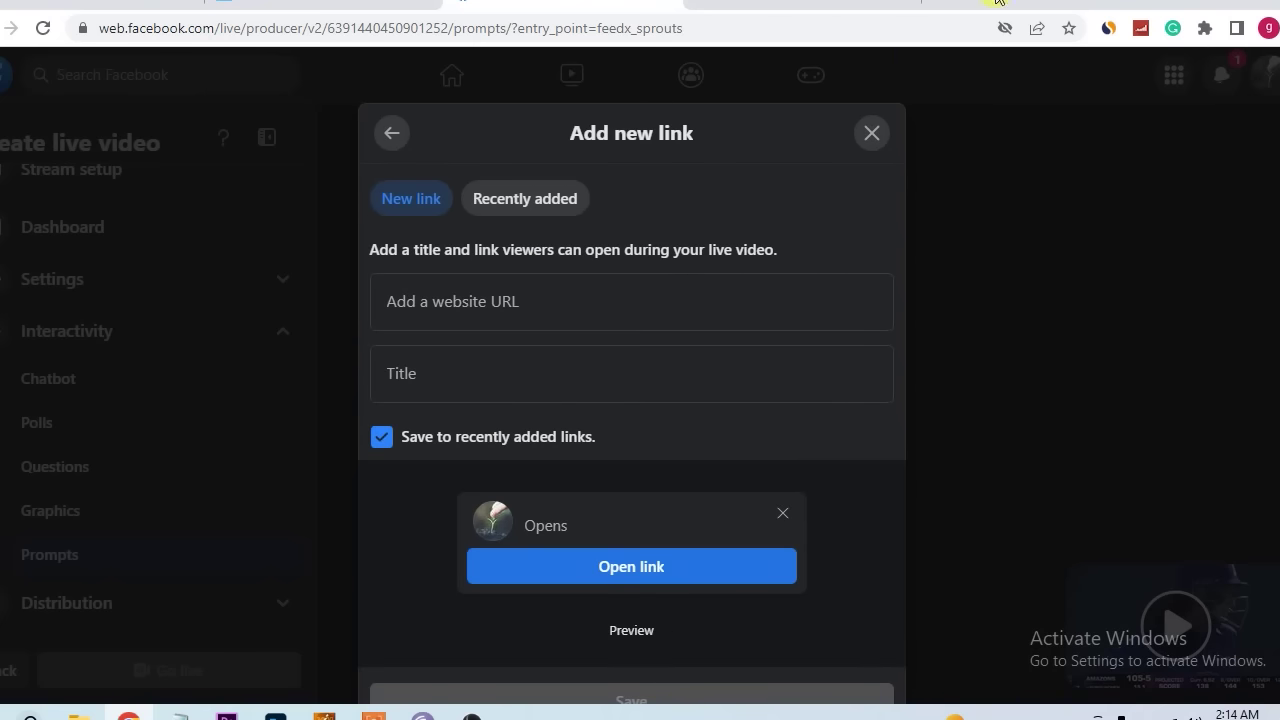
left_click(866, 145)
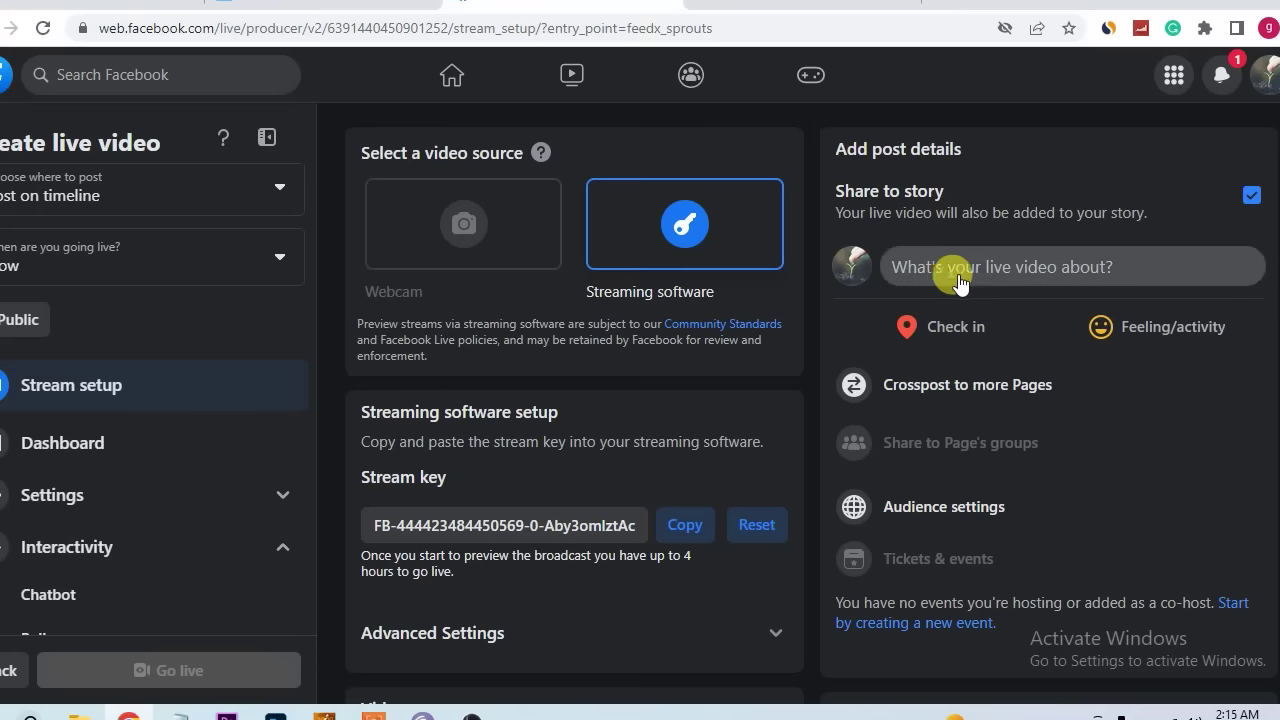
Step: Title the live video post "PSL live , karachi kings vs multan" and save the post details
left_click(1027, 268)
left_click(473, 298)
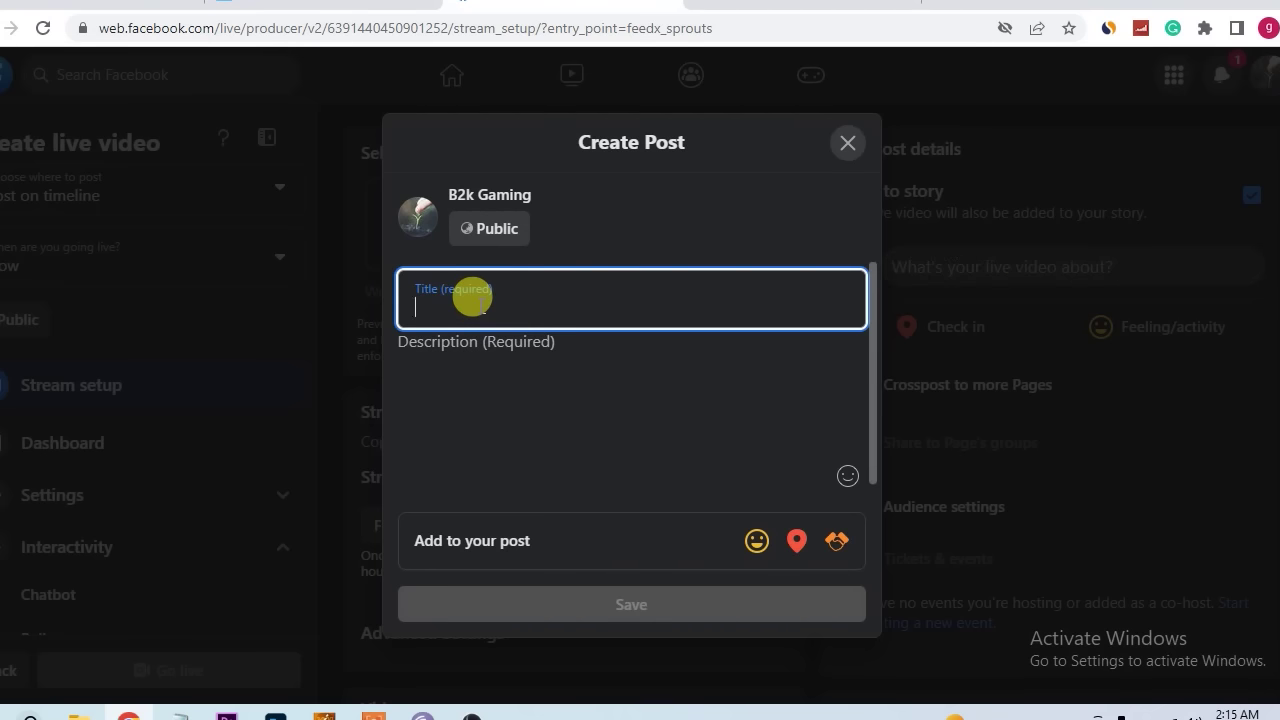
type("P")
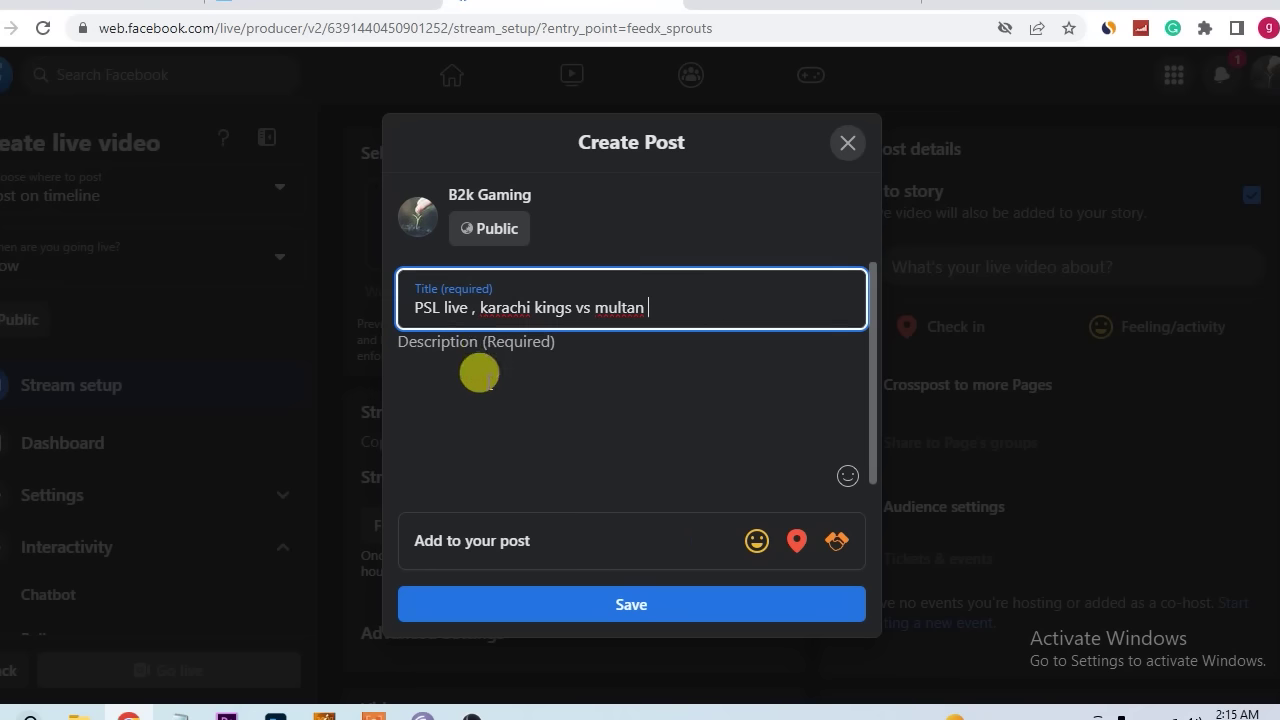
left_click(840, 150)
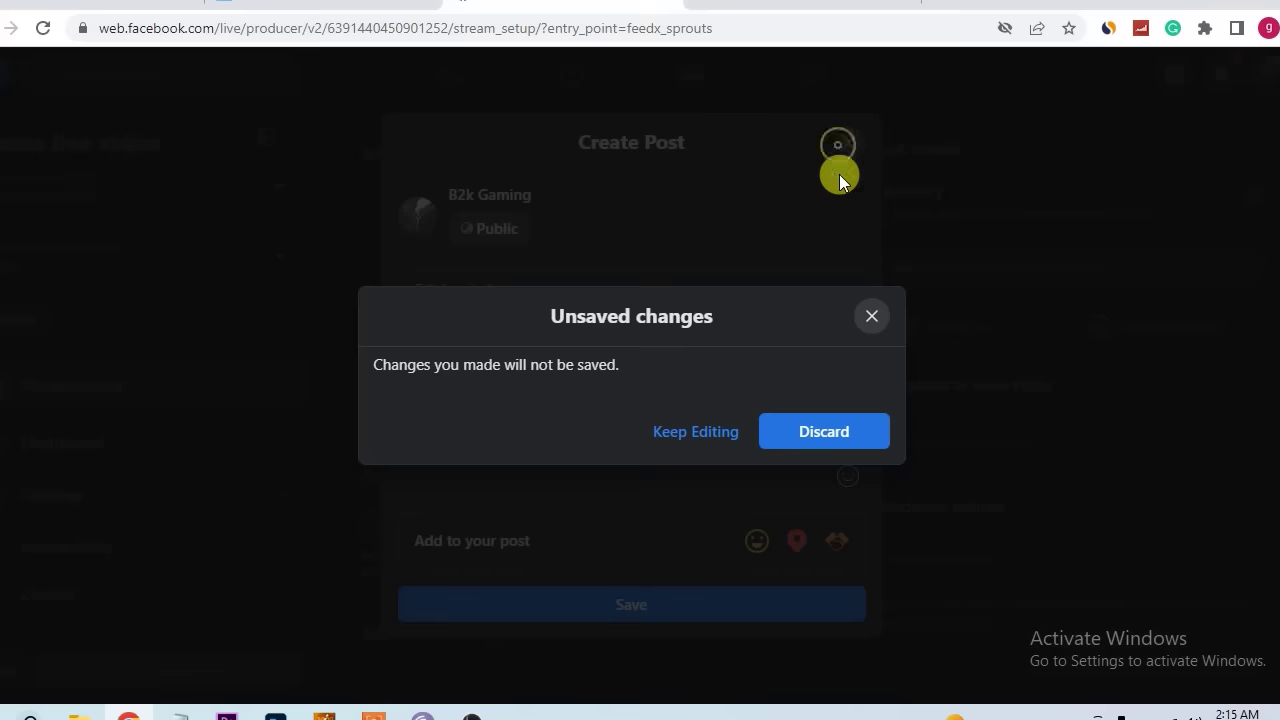
left_click(700, 432)
left_click(628, 607)
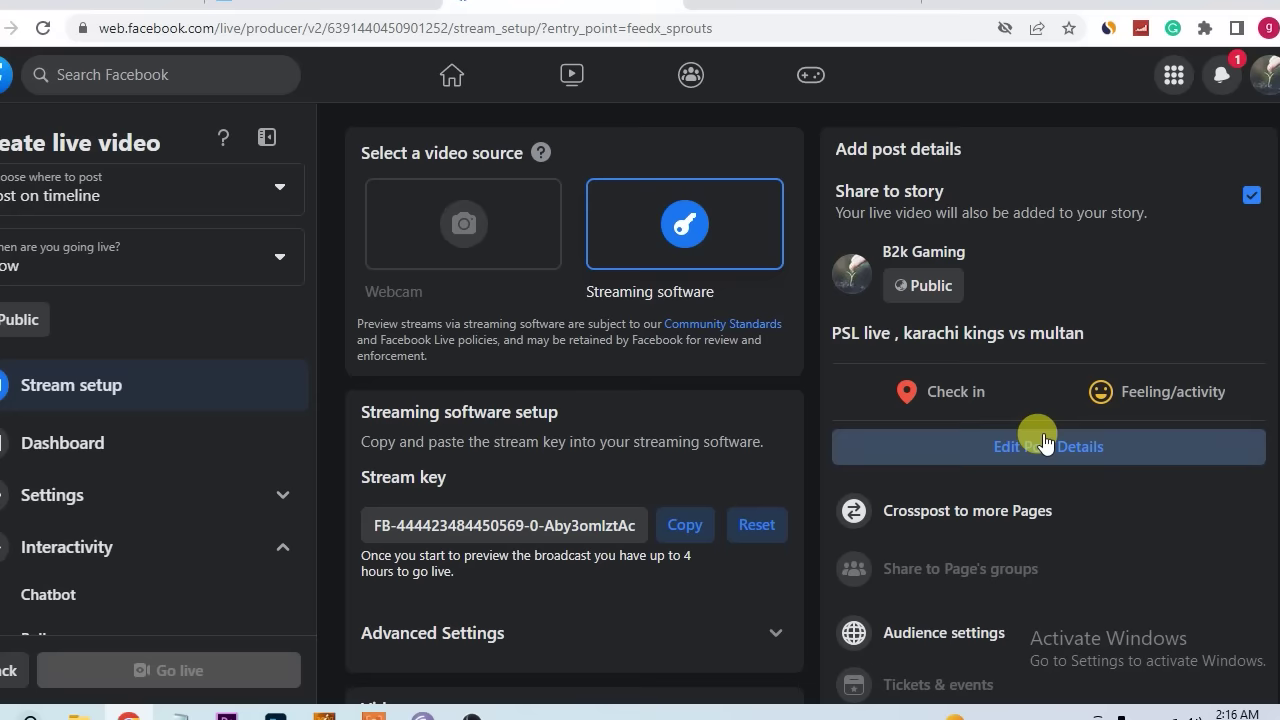
Step: Start streaming again from OBS and return to Facebook's live video page to check the video connection
scroll(1044, 440, "down", 4)
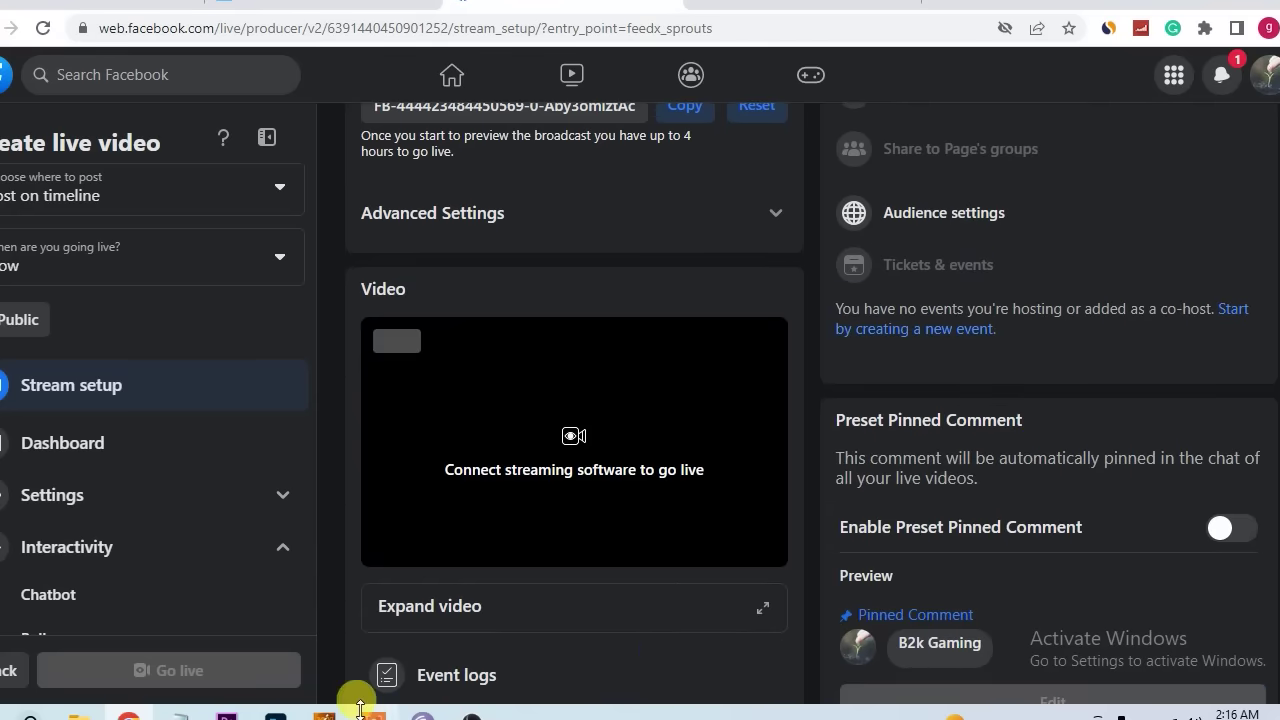
left_click(362, 712)
left_click(1195, 478)
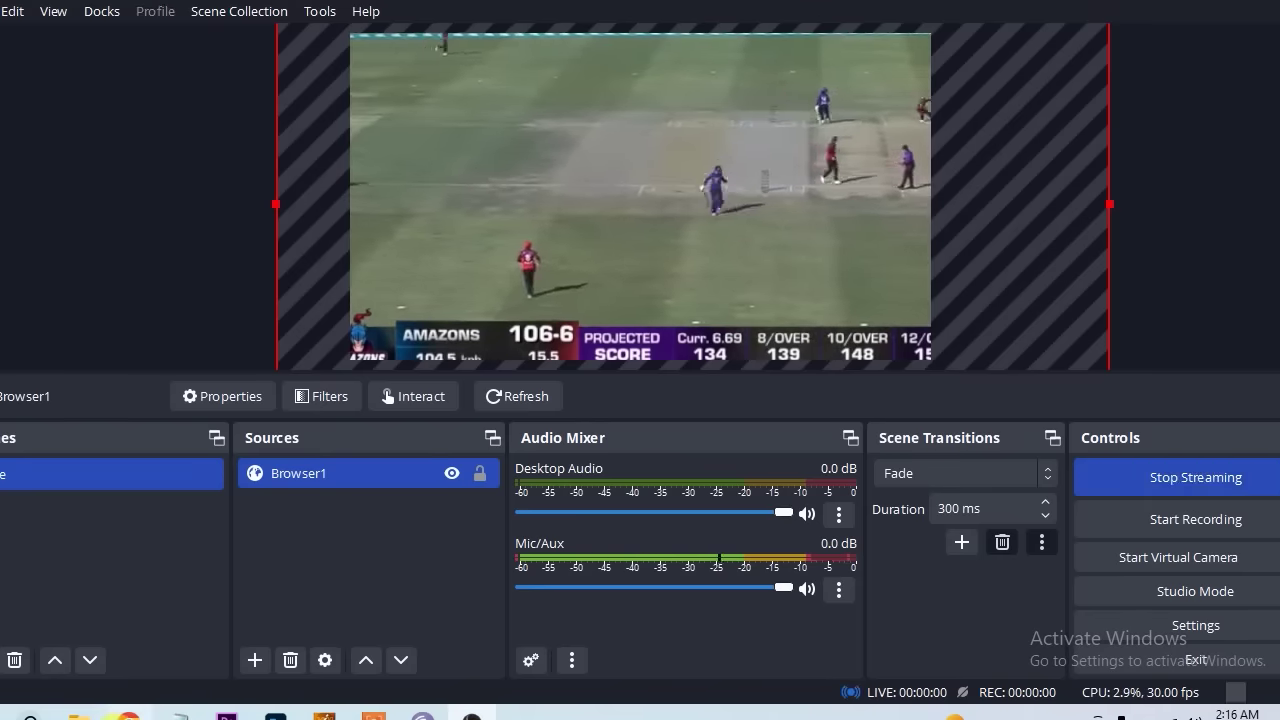
left_click(128, 712)
scroll(165, 465, "down", 1)
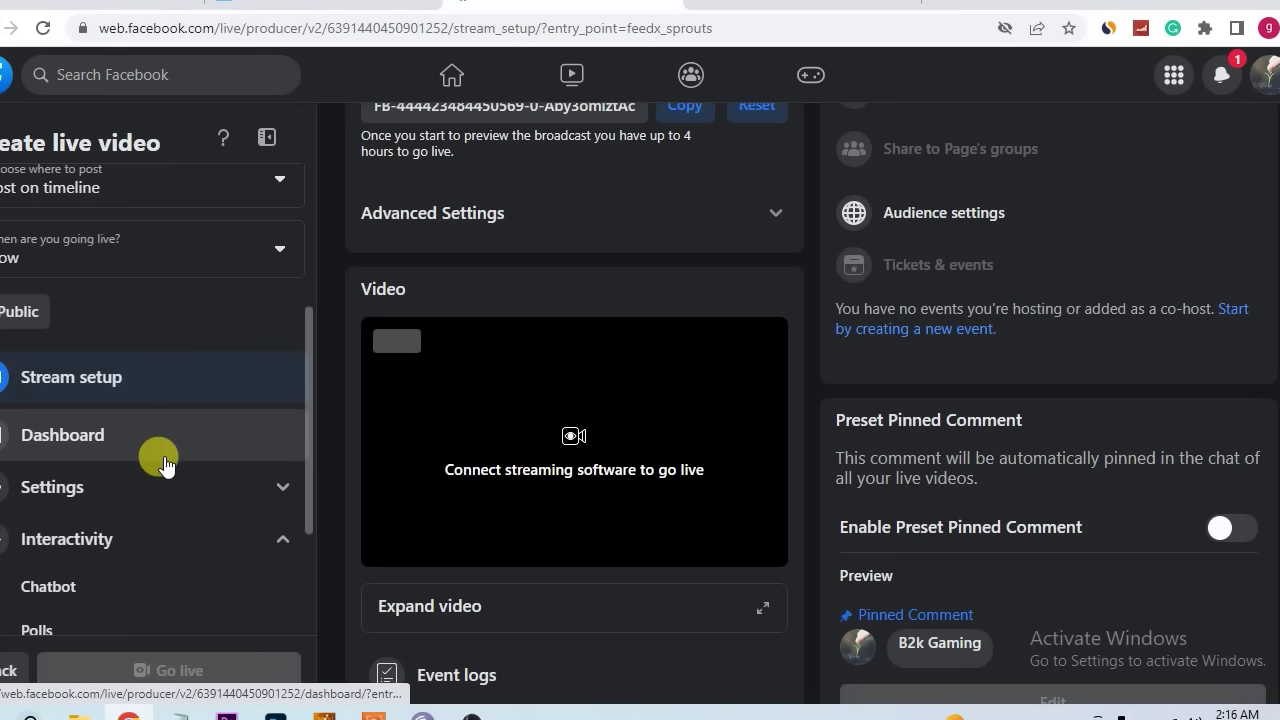
scroll(165, 465, "down", 2)
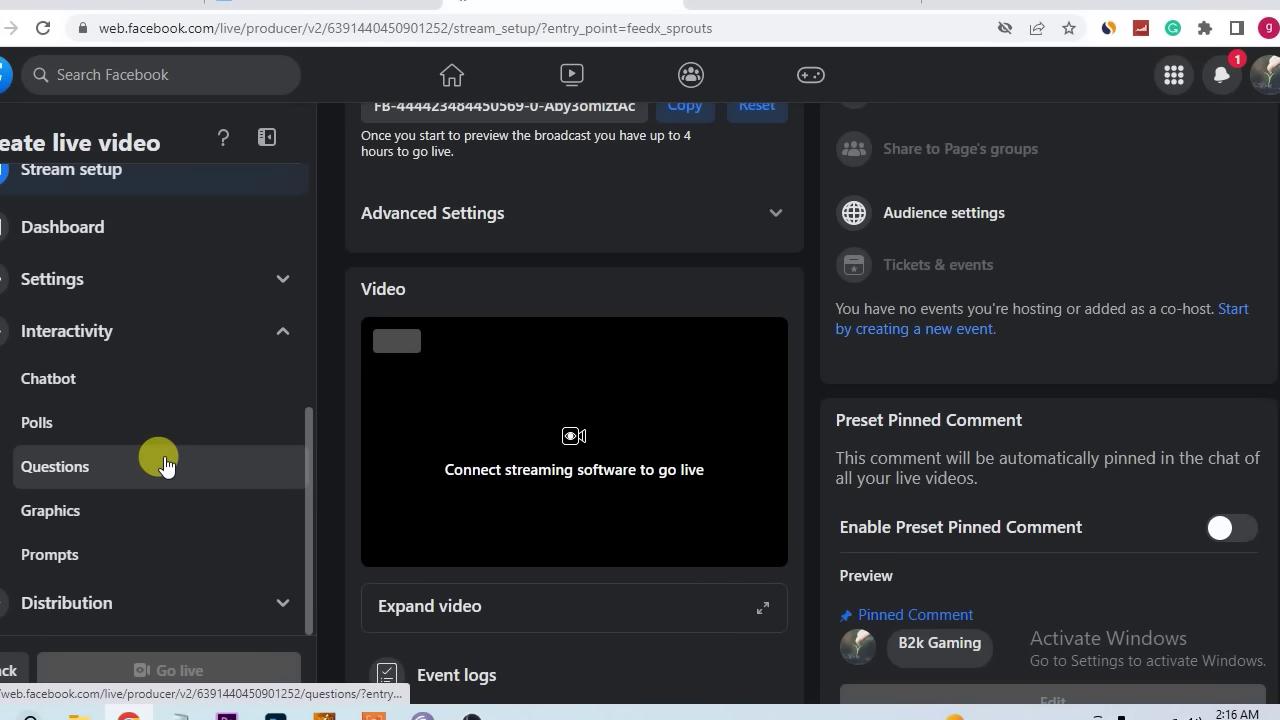
scroll(165, 465, "up", 5)
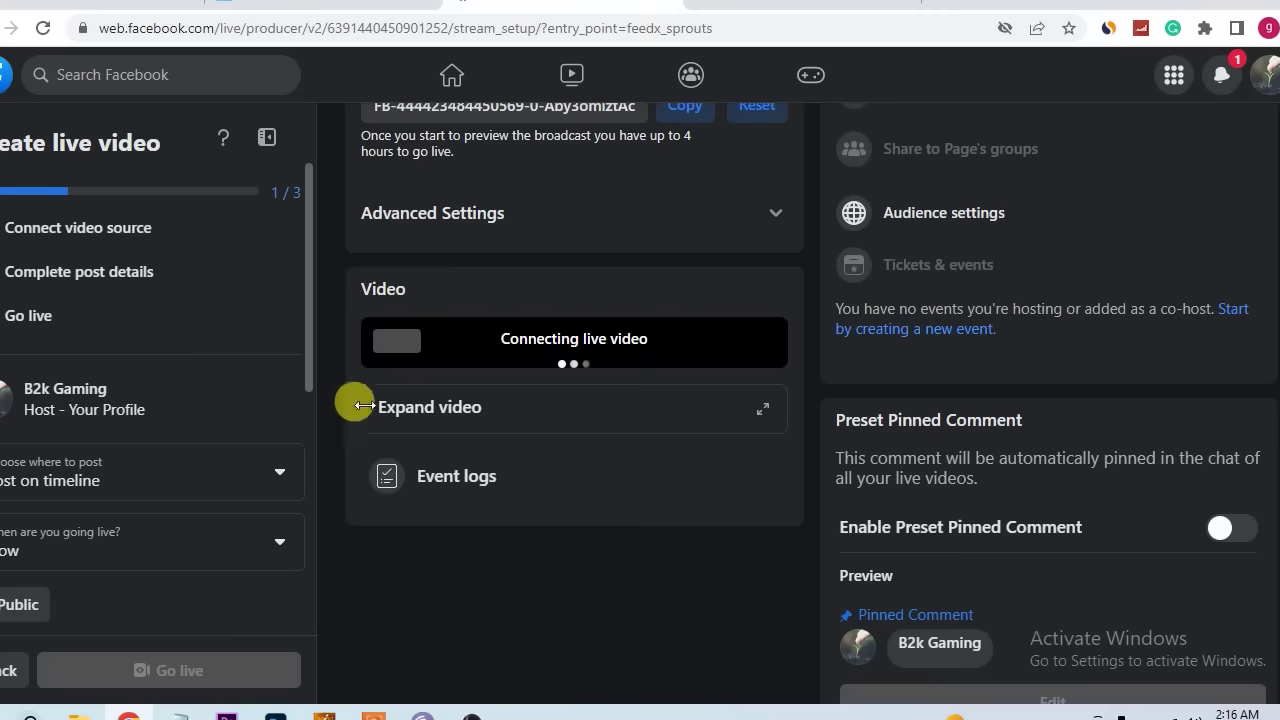
scroll(160, 352, "down", 3)
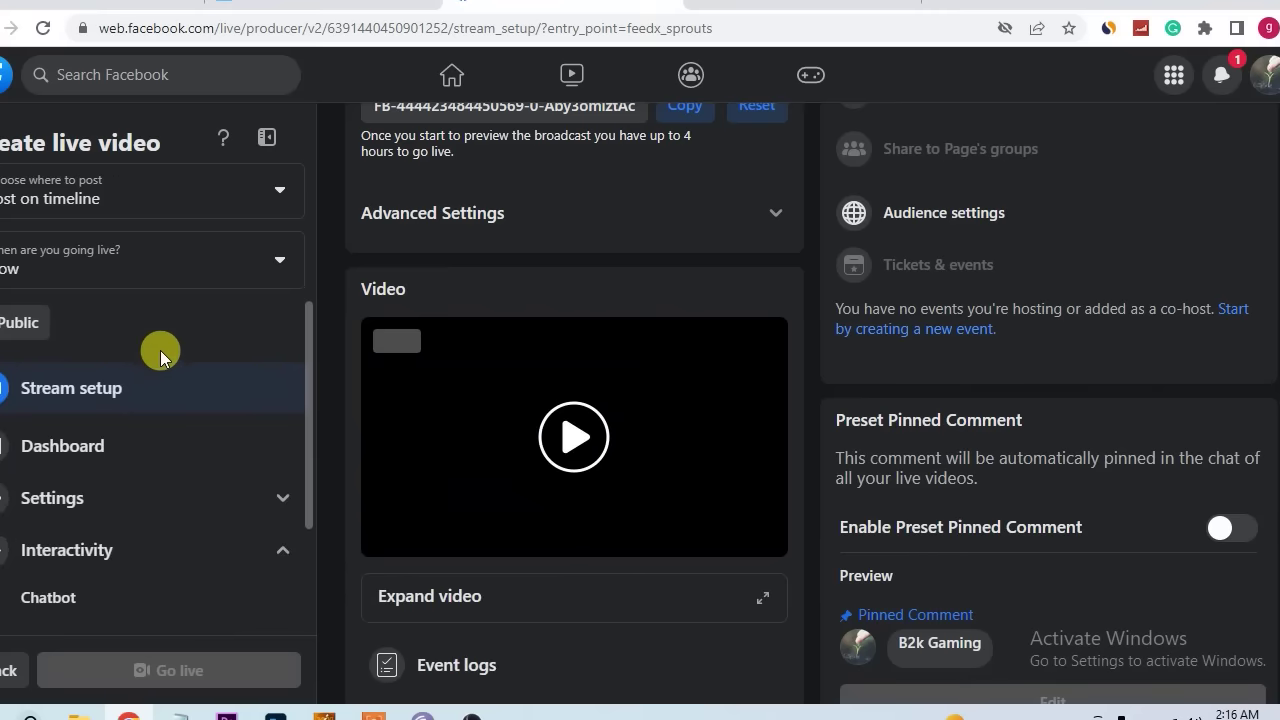
Step: Open the form for adding a new featured link in the Prompts section under Interactivity
scroll(160, 350, "down", 3)
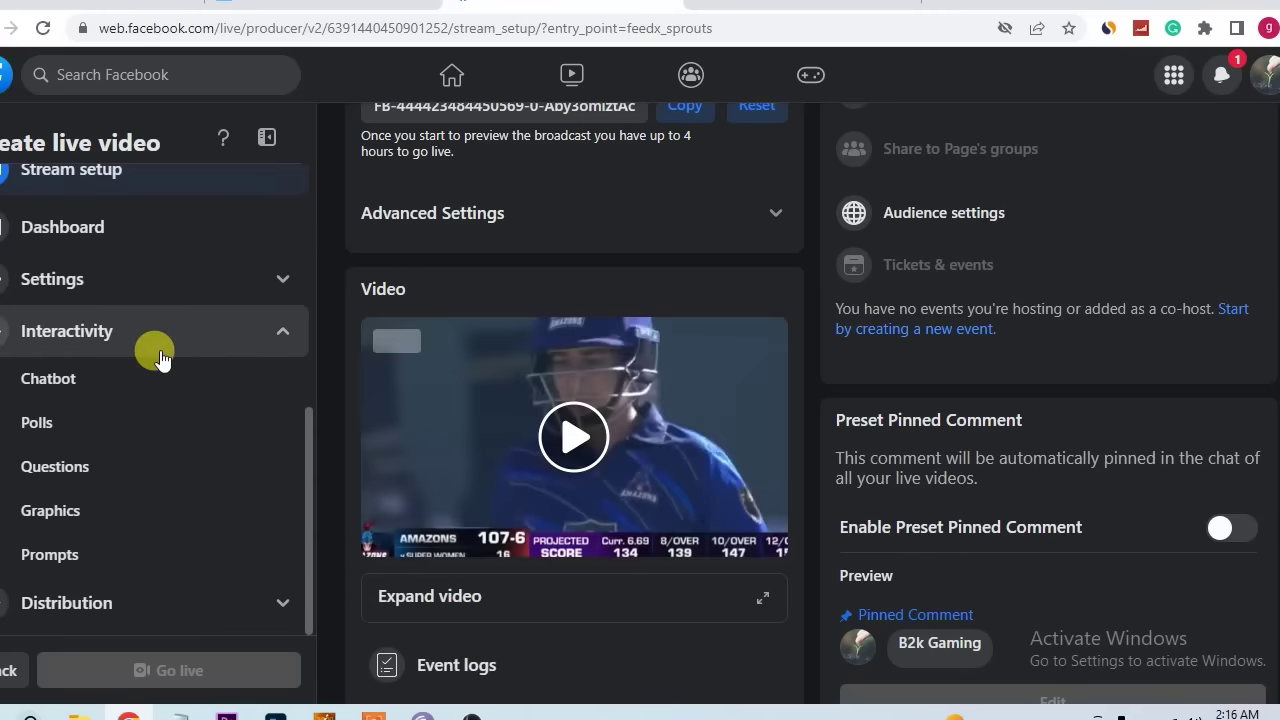
left_click(280, 338)
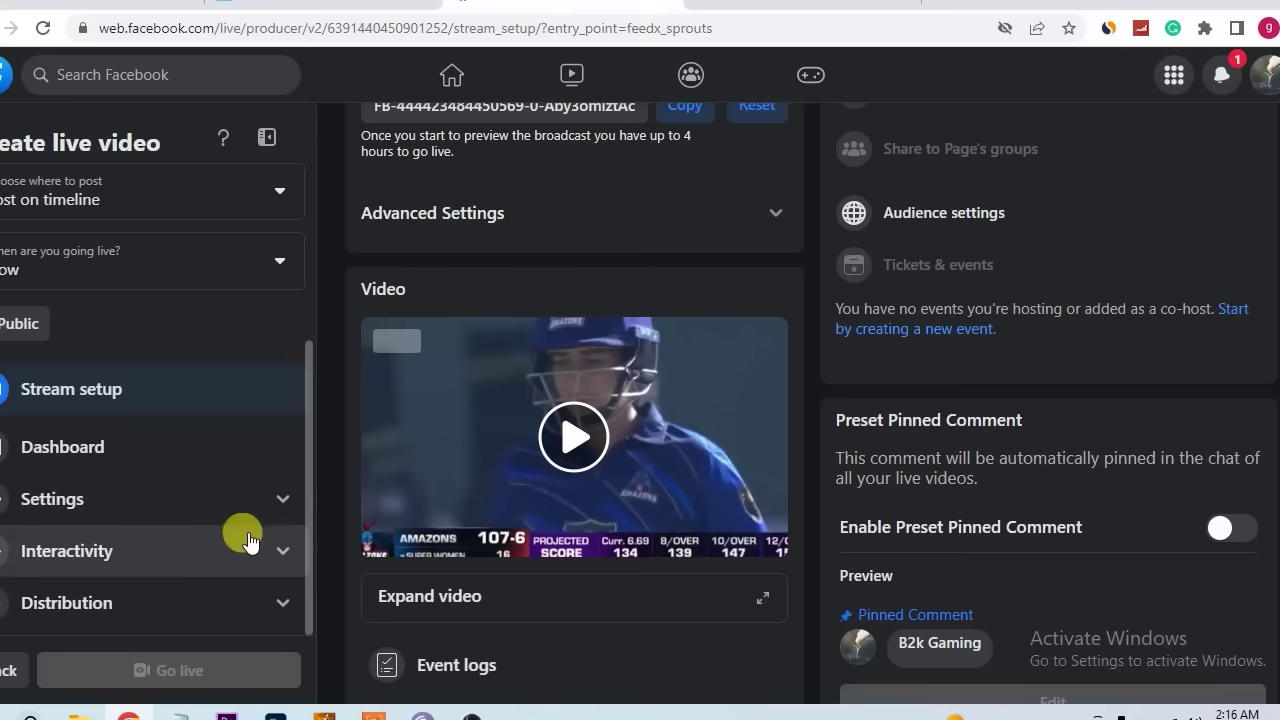
left_click(274, 549)
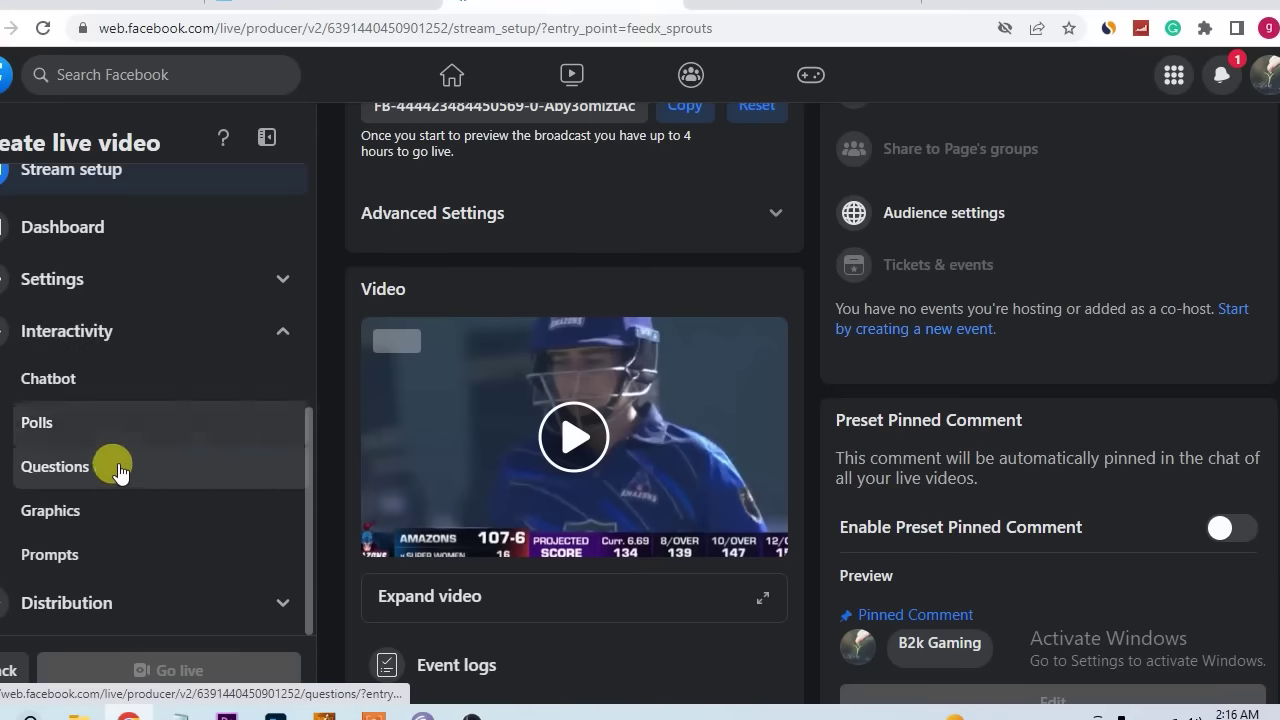
left_click(104, 556)
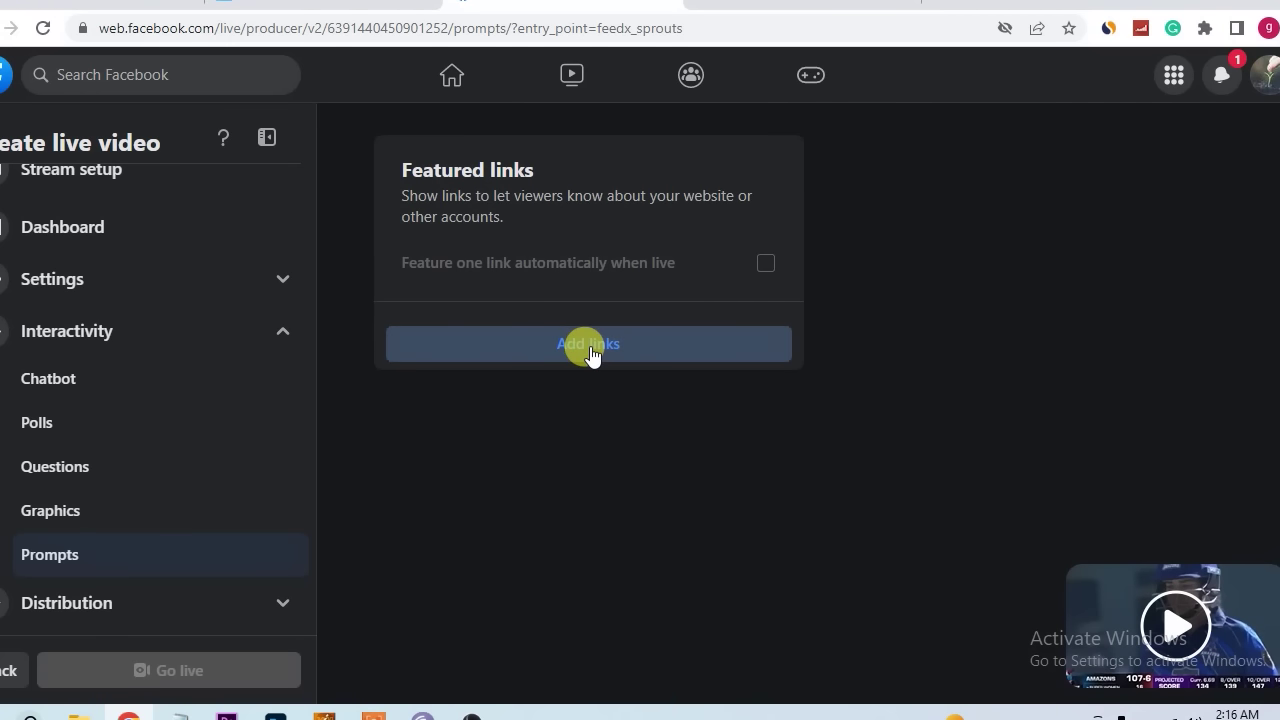
left_click(589, 346)
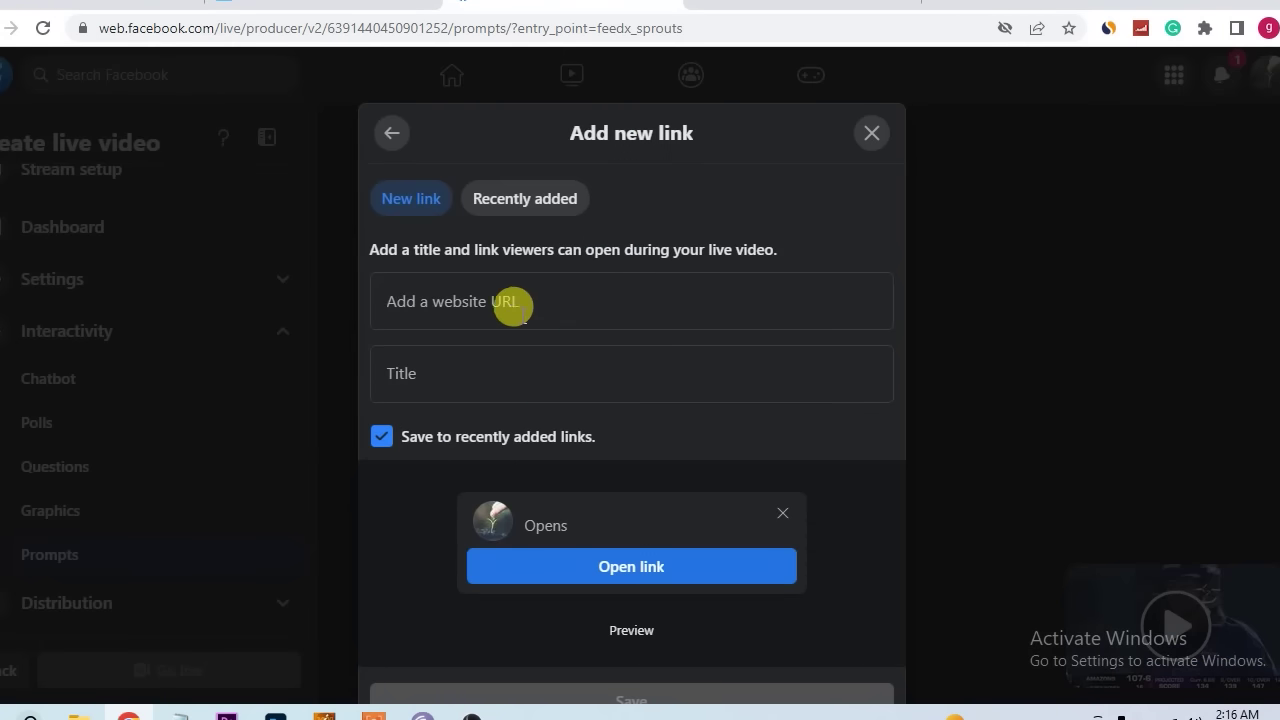
left_click(495, 300)
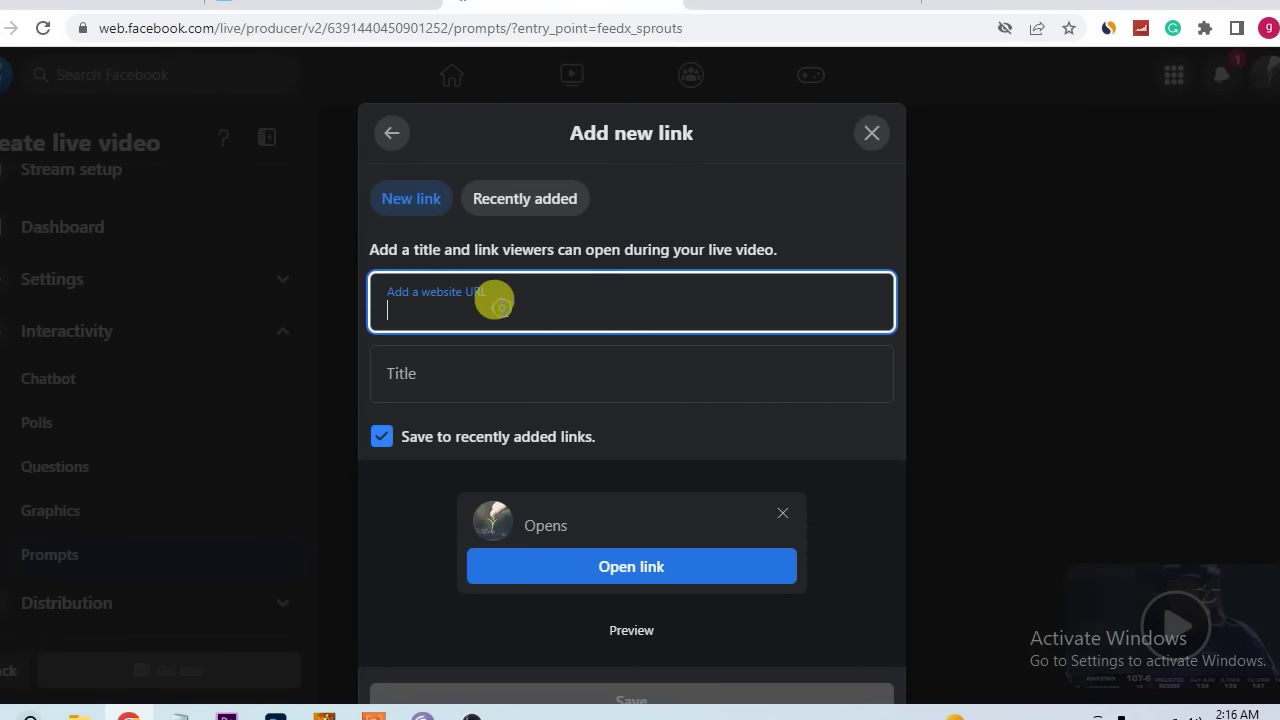
left_click(957, 405)
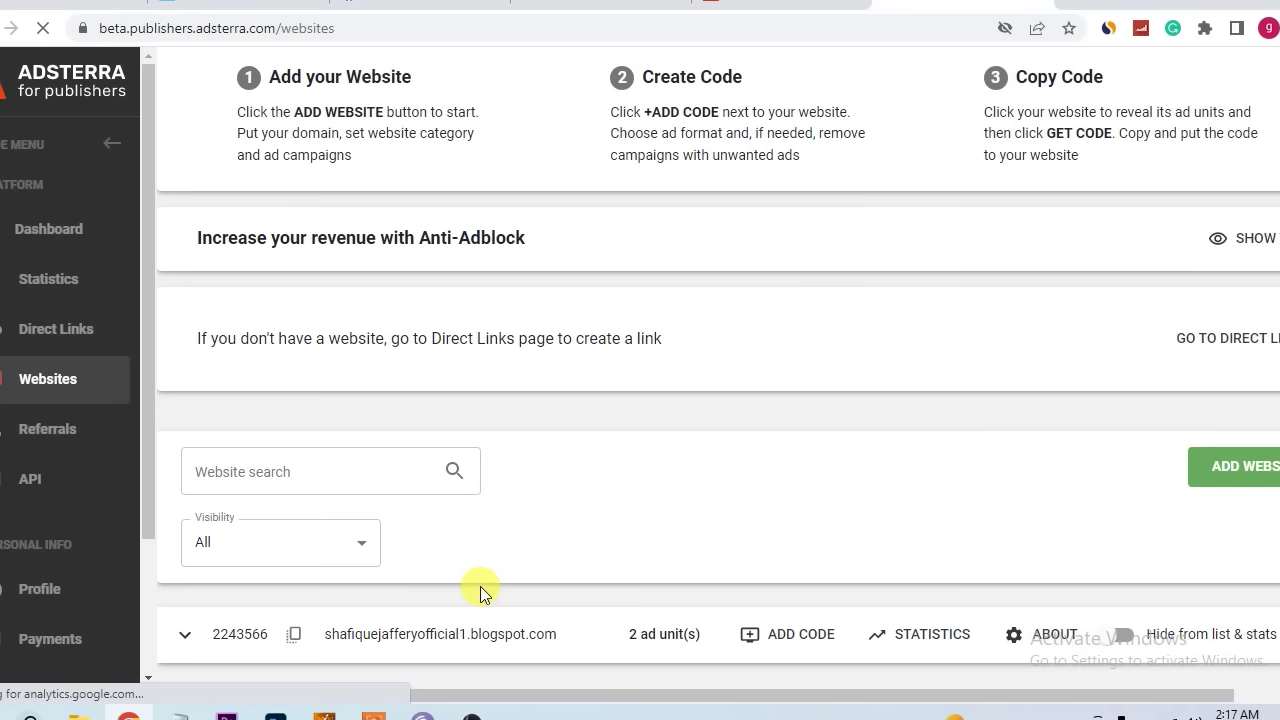
Step: Look over the Websites page in Adsterra and bring up the list of direct links
scroll(480, 586, "up", 3)
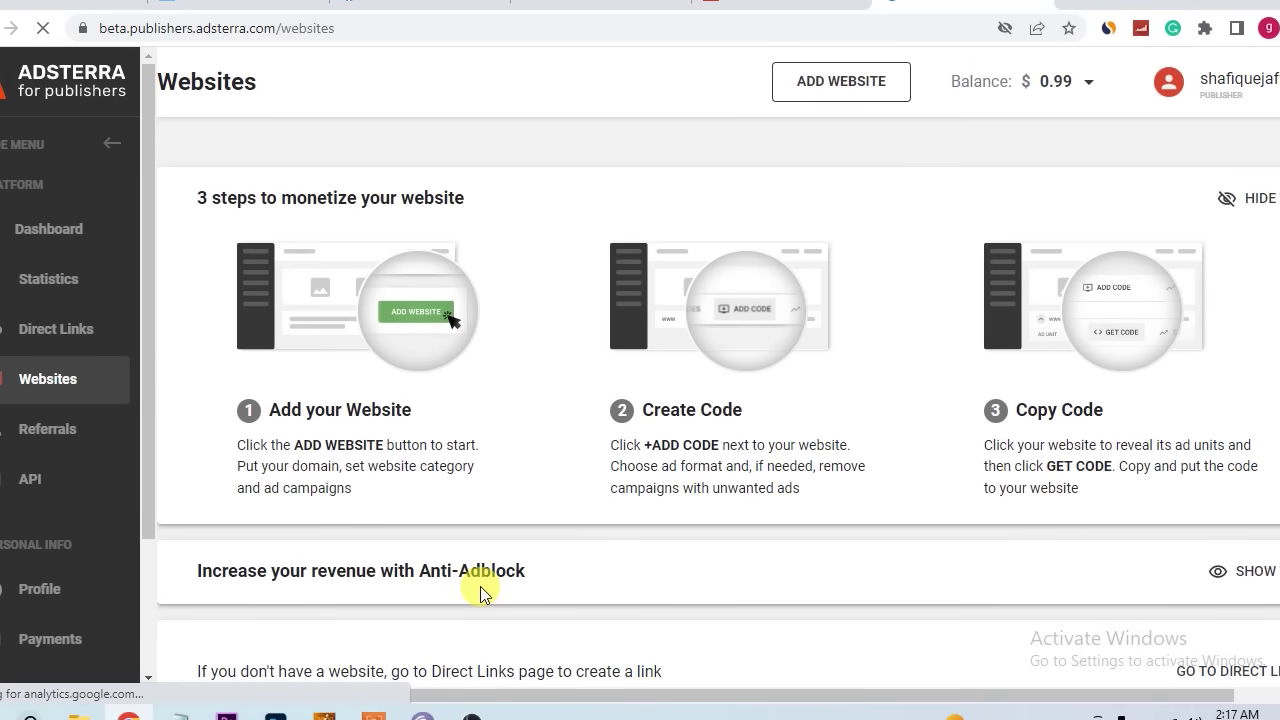
scroll(480, 590, "down", 3)
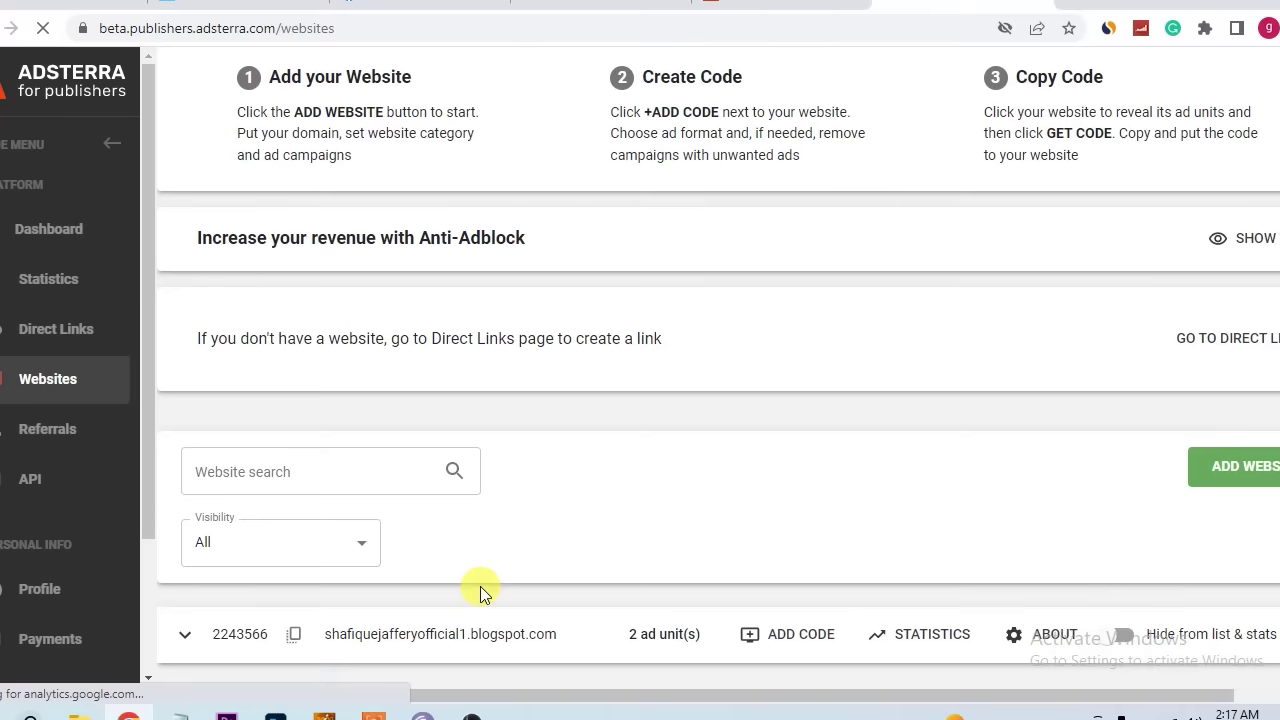
scroll(480, 594, "up", 2)
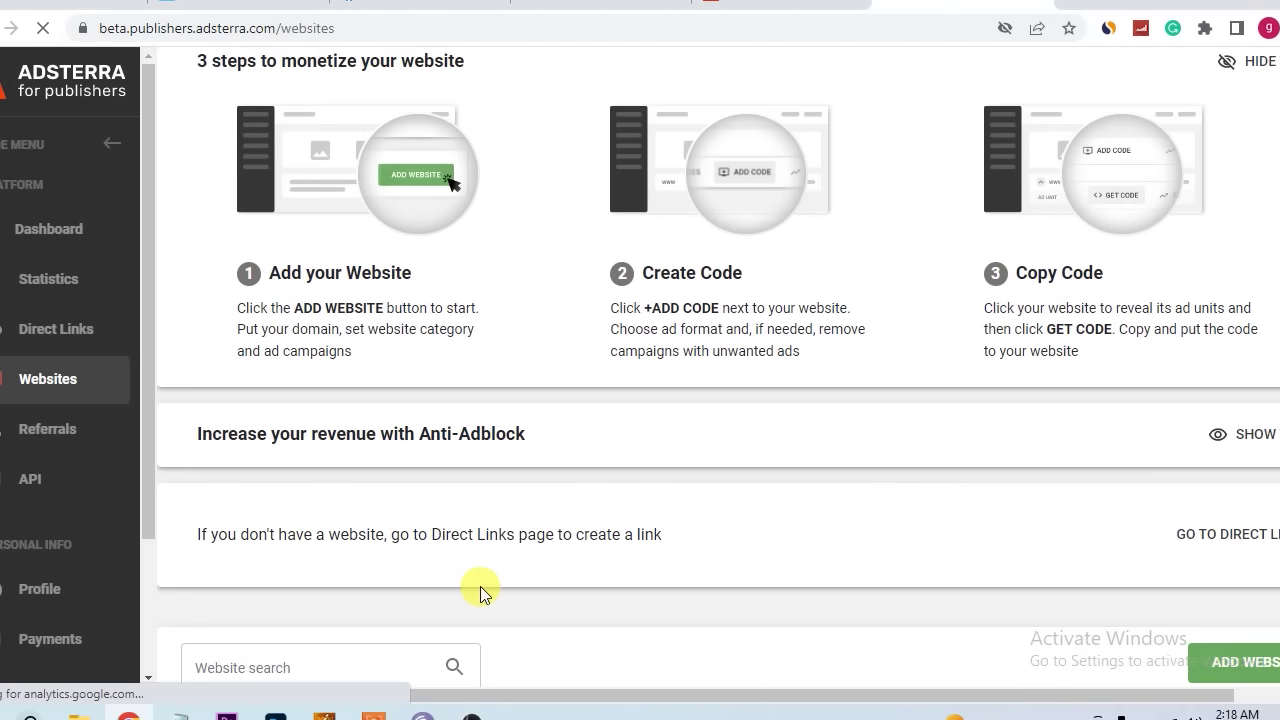
scroll(480, 593, "down", 2)
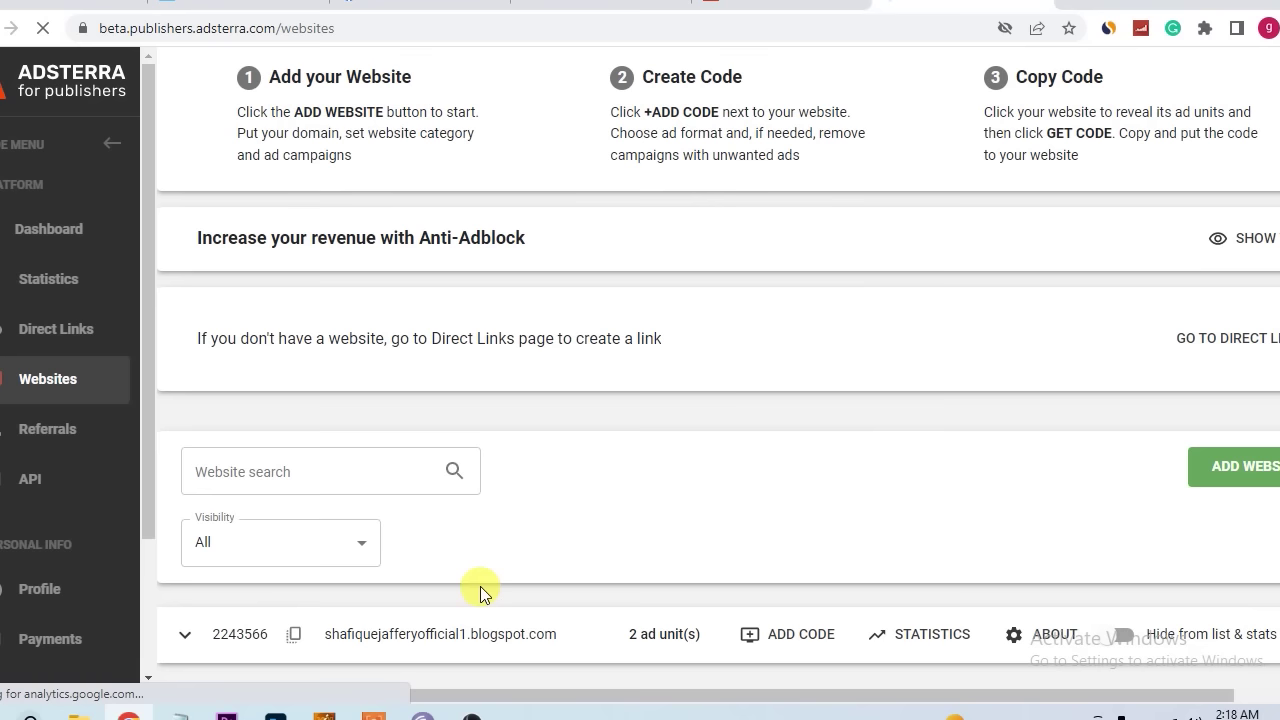
left_click(75, 329)
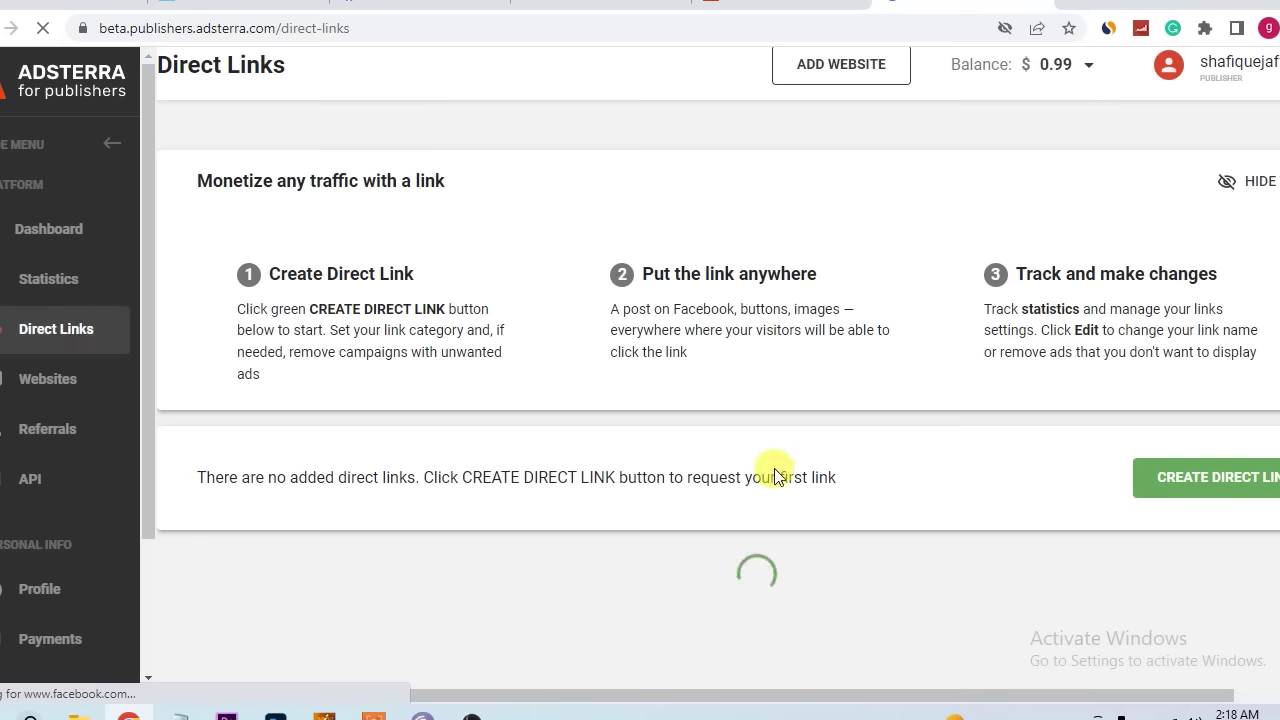
scroll(775, 470, "down", 2)
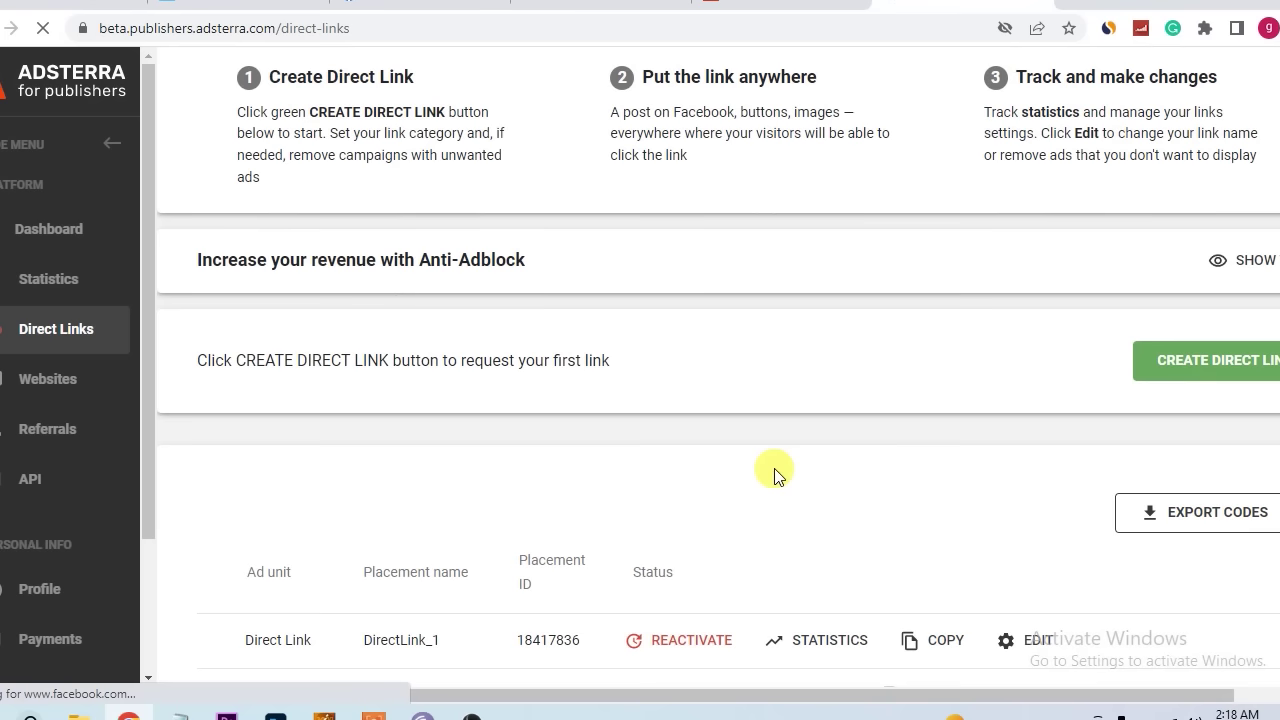
scroll(775, 470, "down", 2)
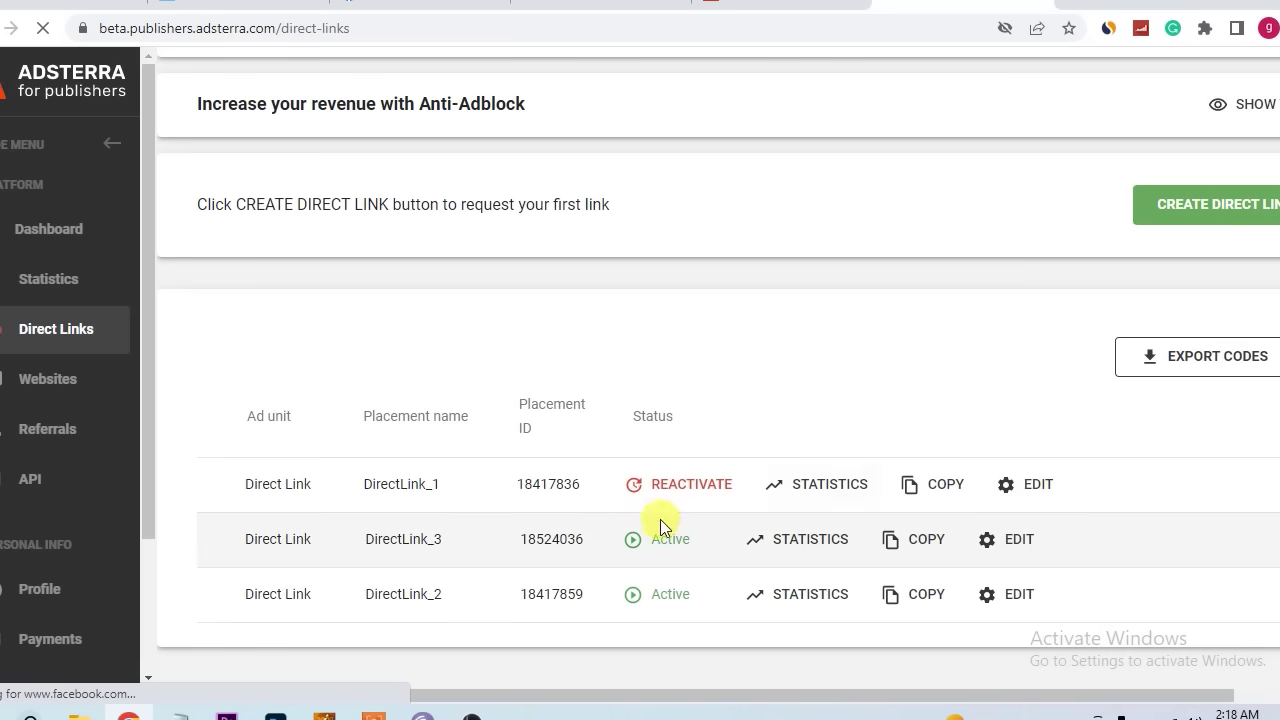
Step: Copy the DirectLink_3 link and open google.com in a new browser tab
left_click(891, 548)
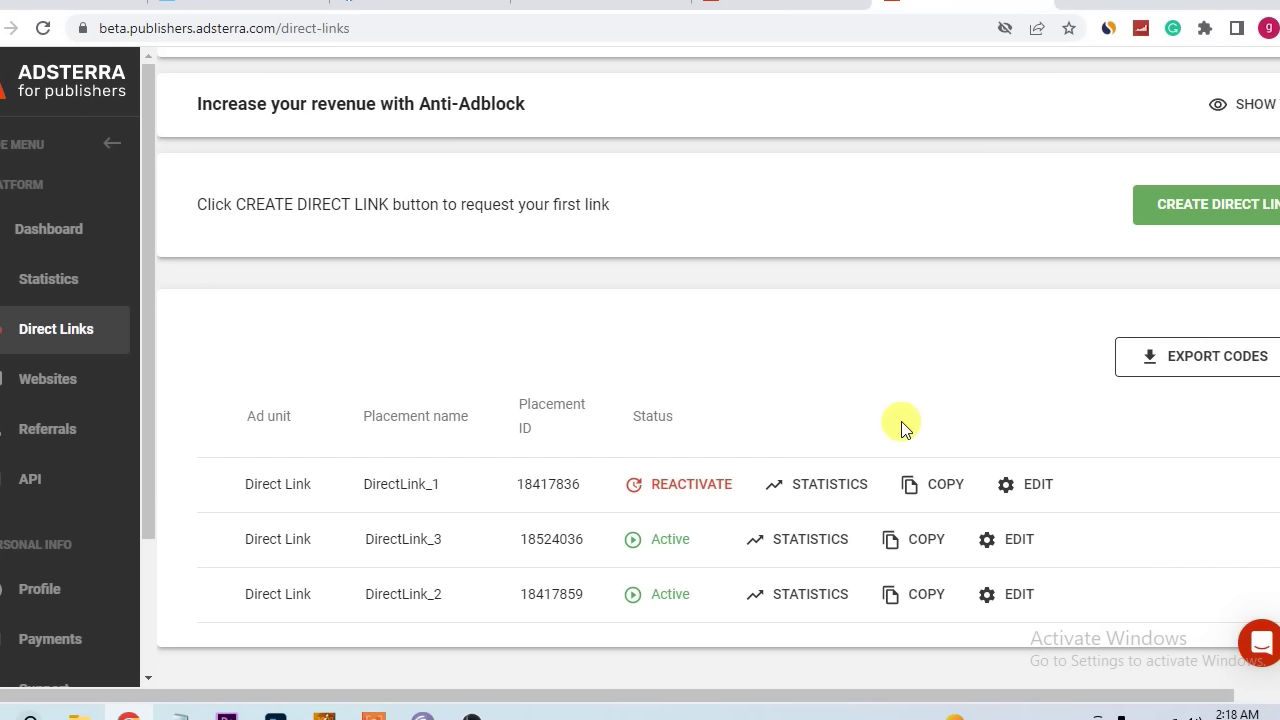
left_click(891, 548)
left_click(1075, 4)
type("google.com")
key("Return")
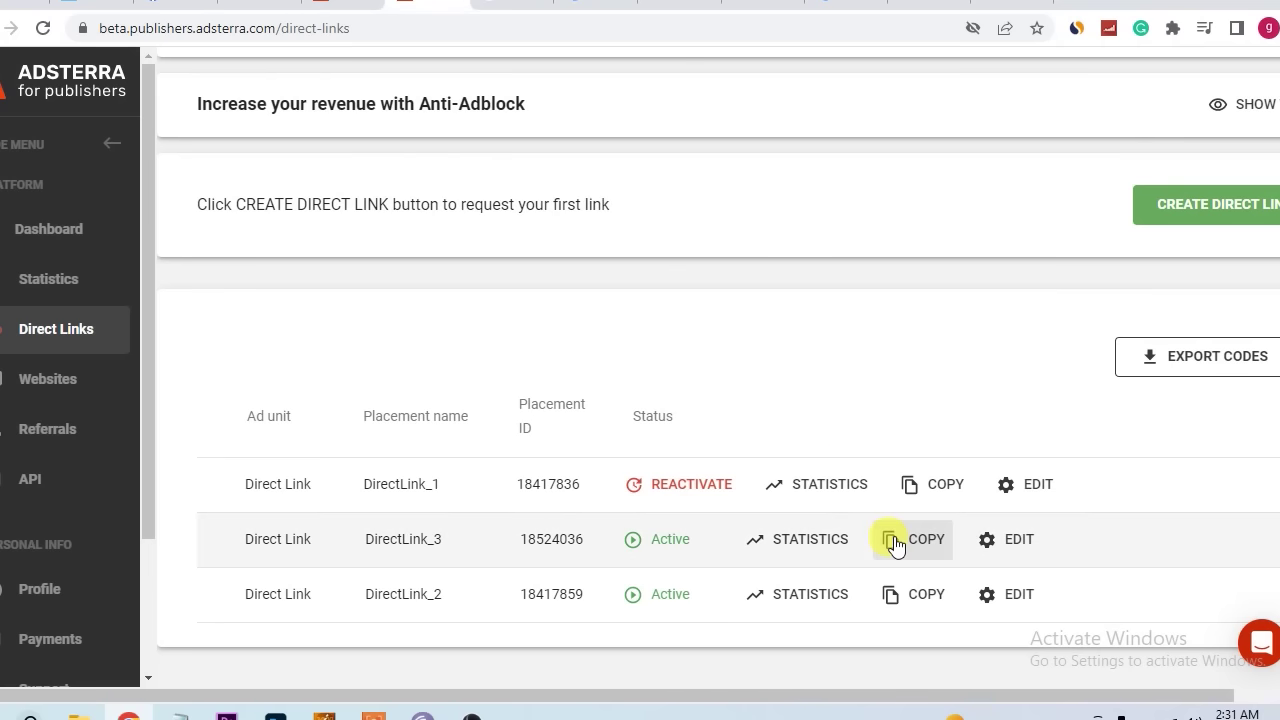
Step: Copy the DirectLink_3 link from Adsterra again and shorten it on Cuttly, replacing the earlier short link in the URL field
left_click(895, 543)
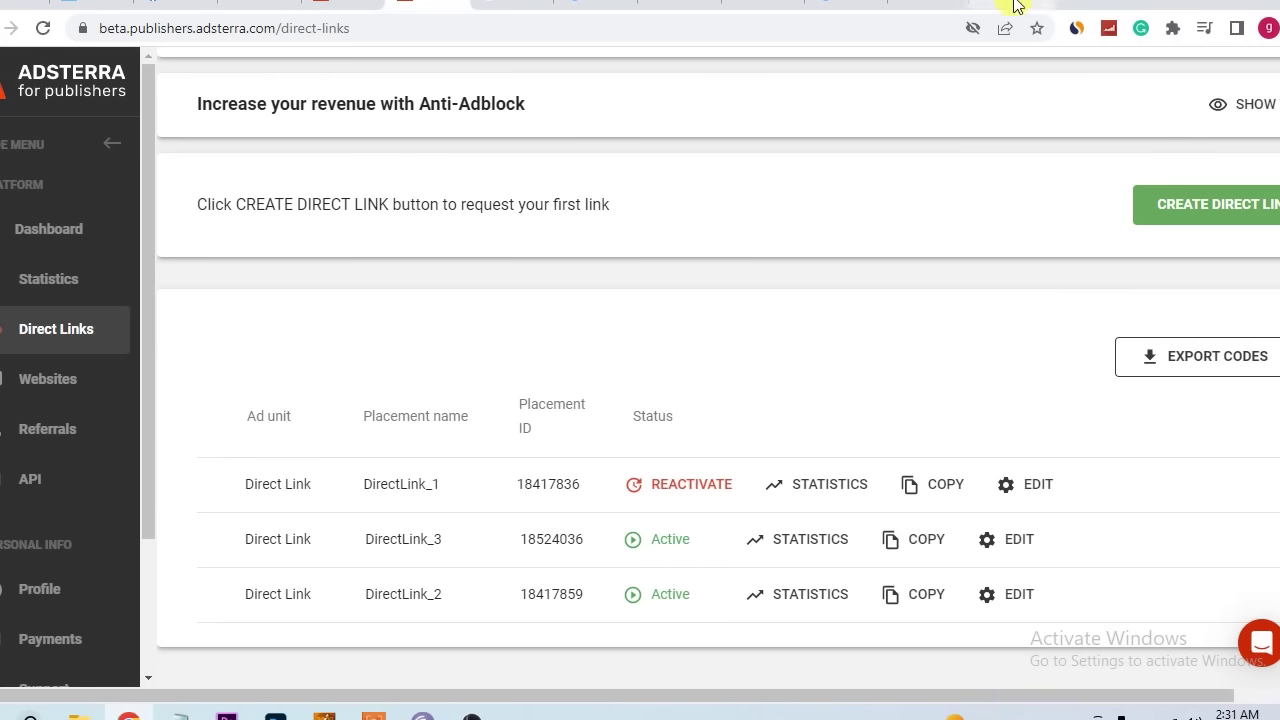
left_click(850, 5)
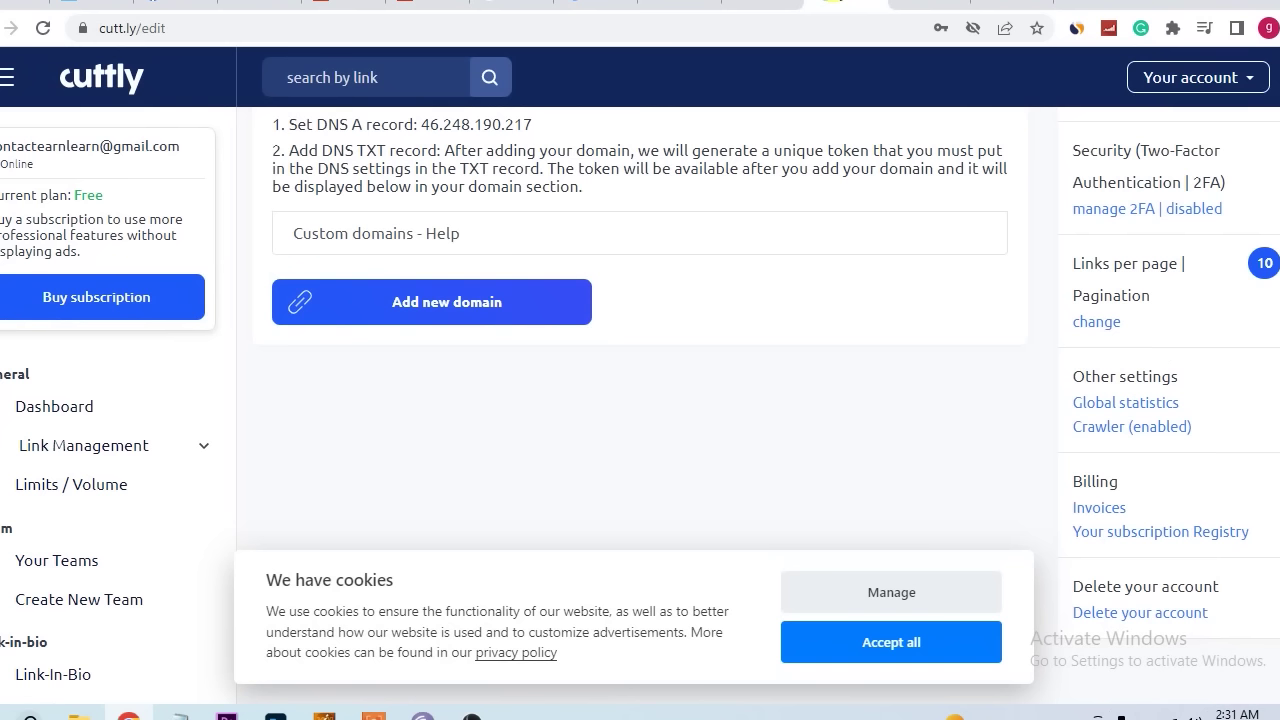
key("F5")
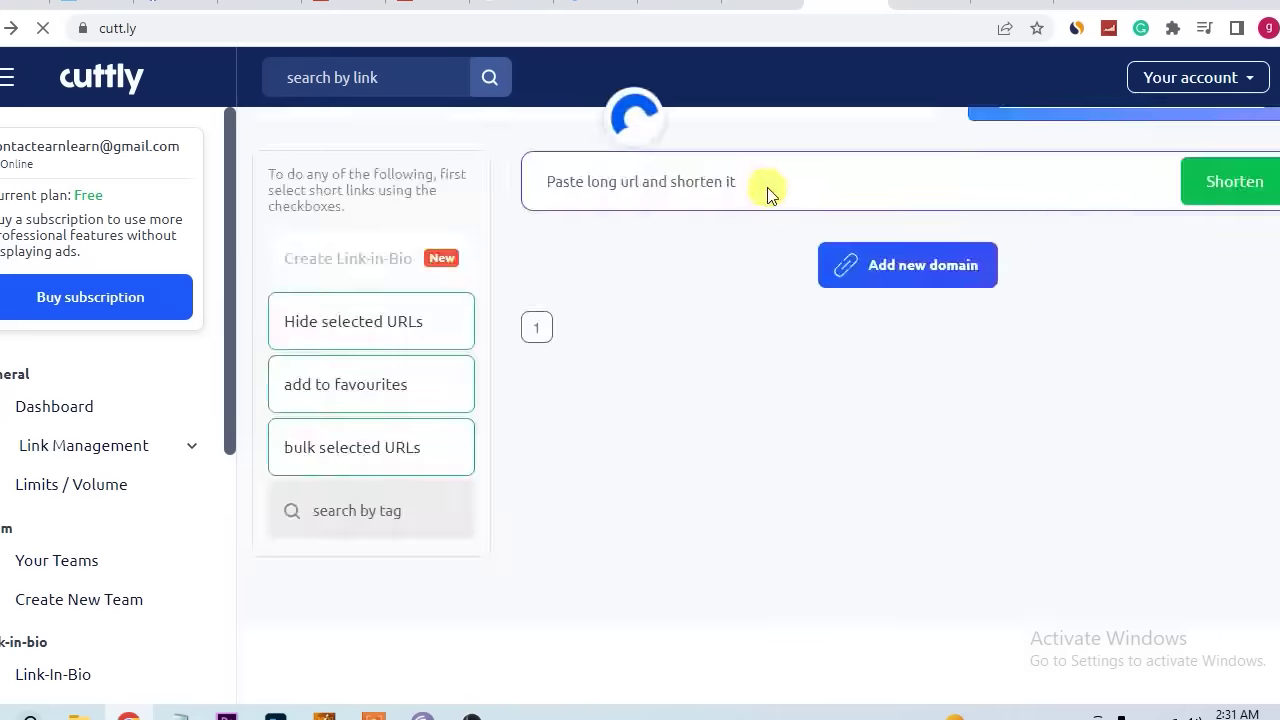
right_click(678, 184)
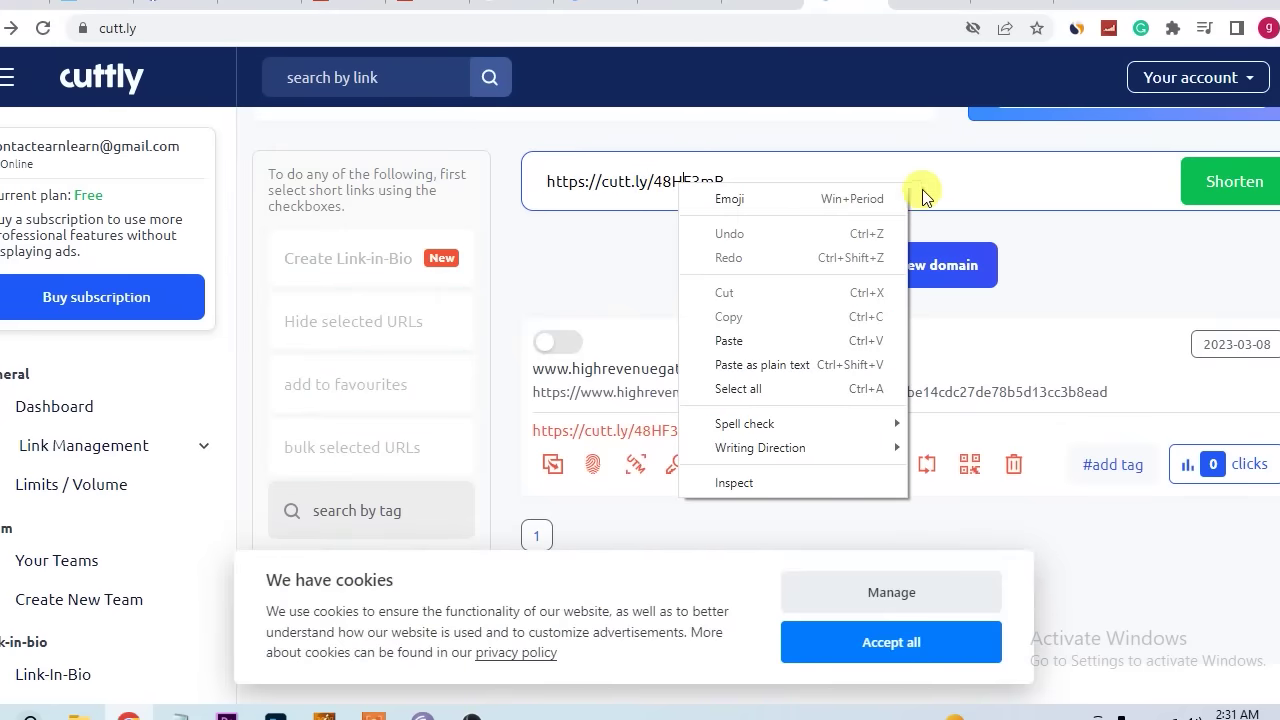
left_click(988, 180)
key("ctrl+a")
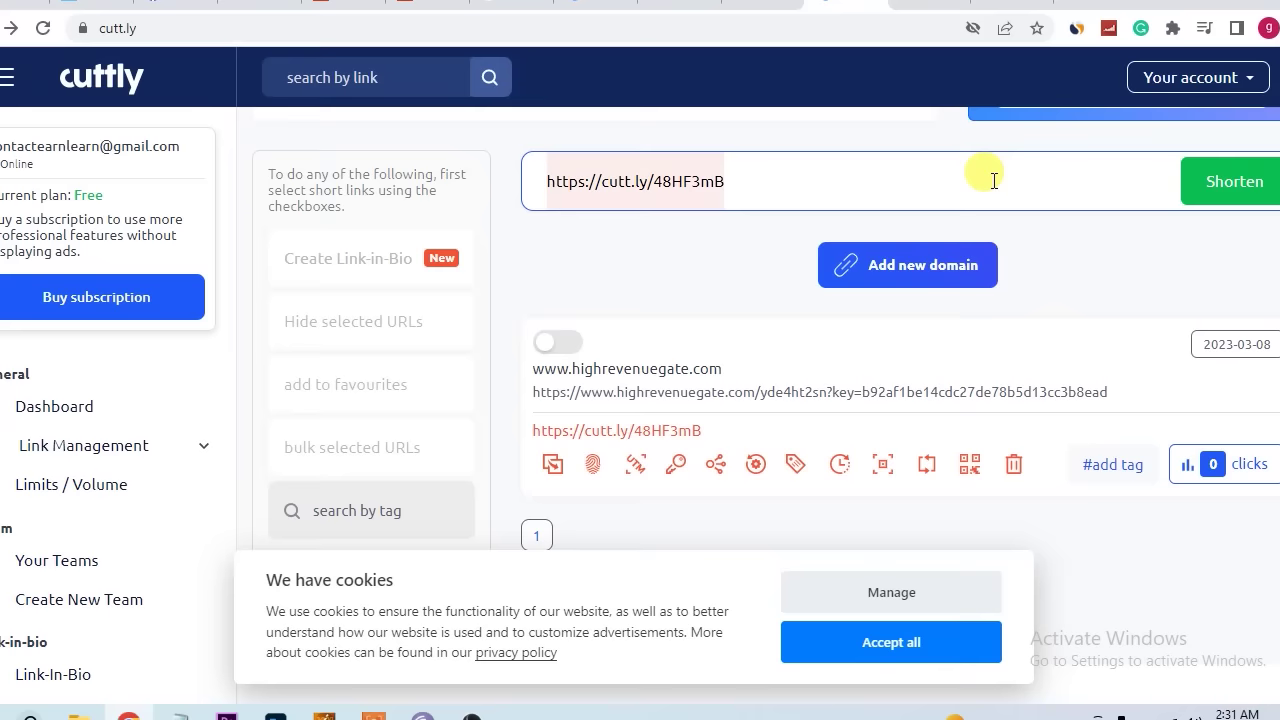
key("ctrl+v")
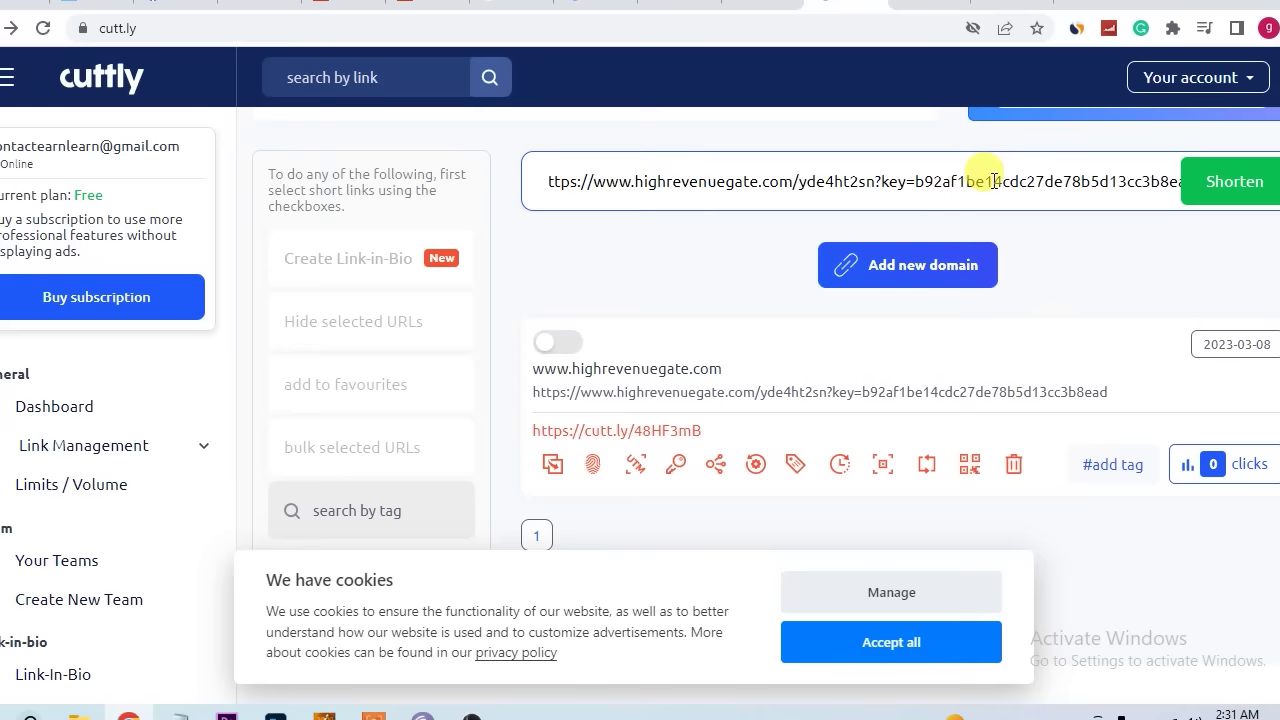
left_click(1238, 183)
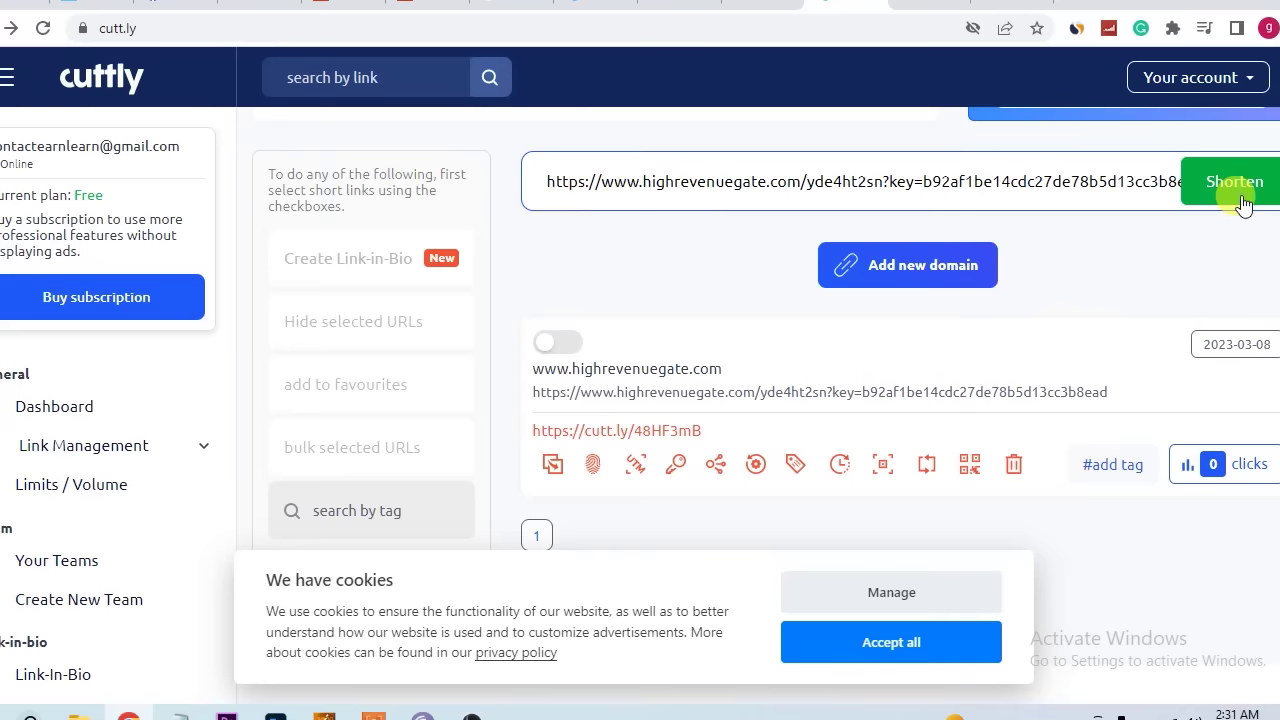
left_click(1238, 190)
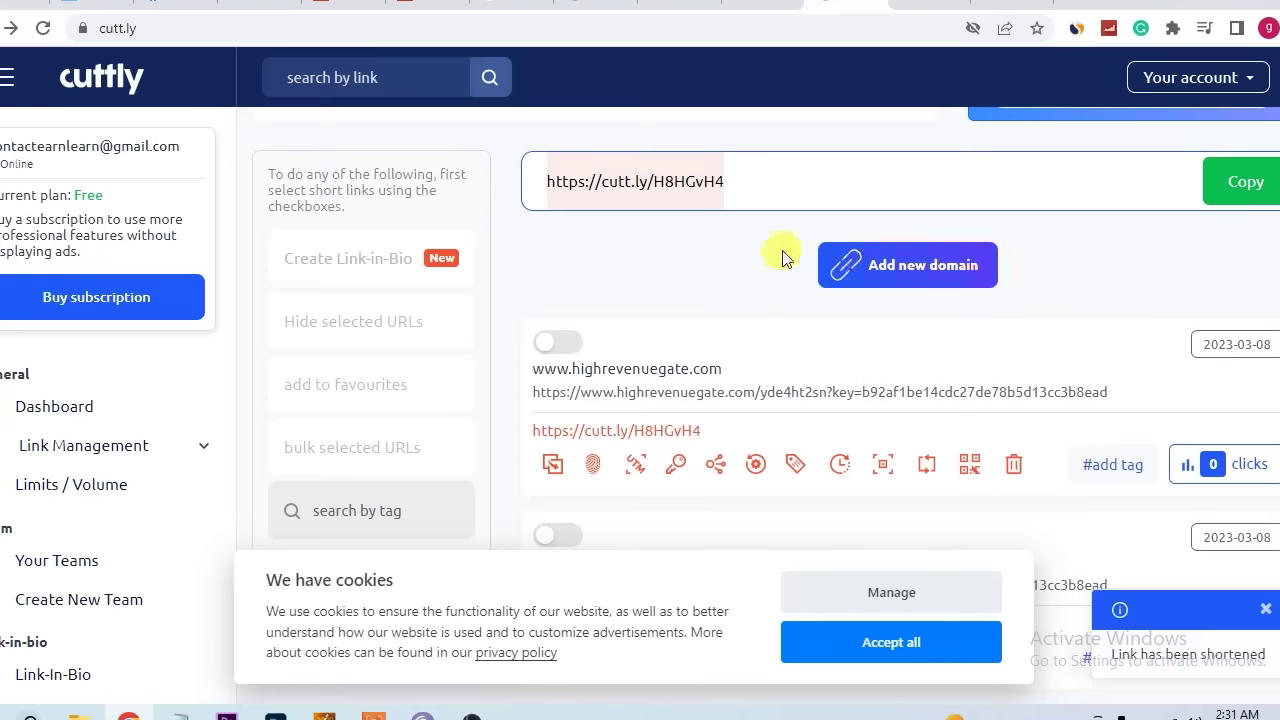
Step: Copy the new short link from Cuttly and paste it as the website URL of Facebook's new featured link
right_click(658, 186)
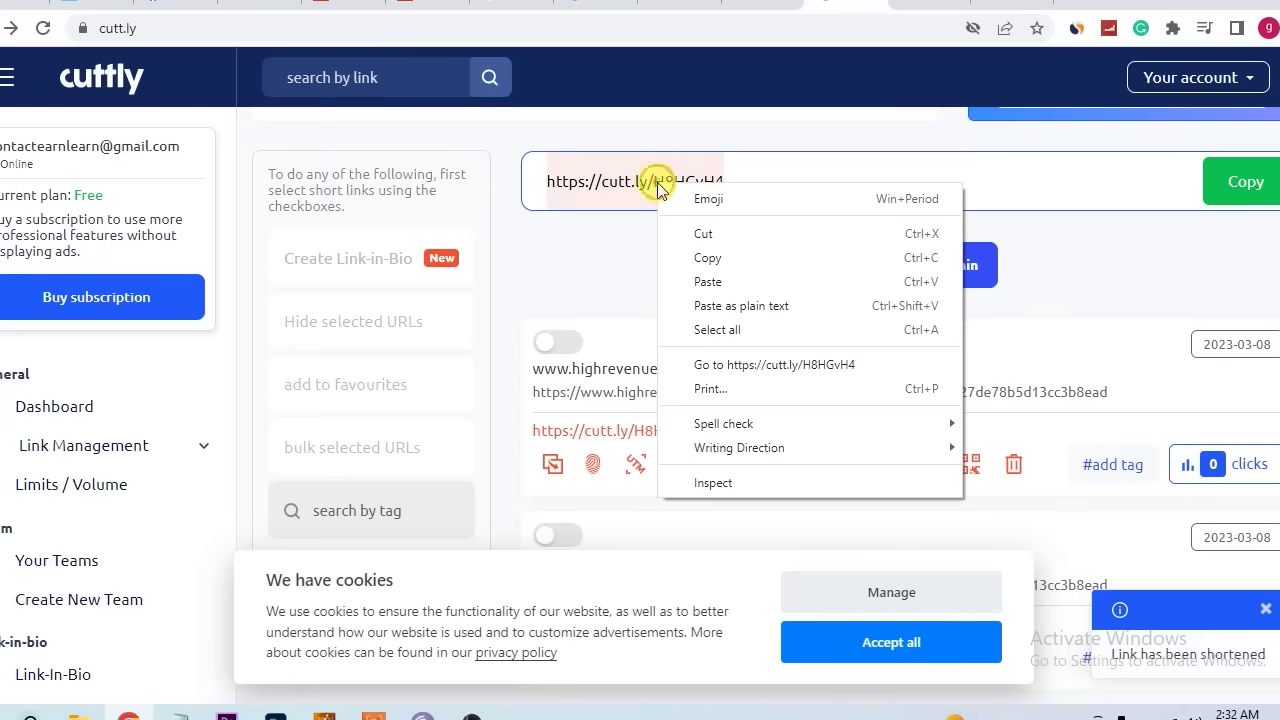
left_click(712, 258)
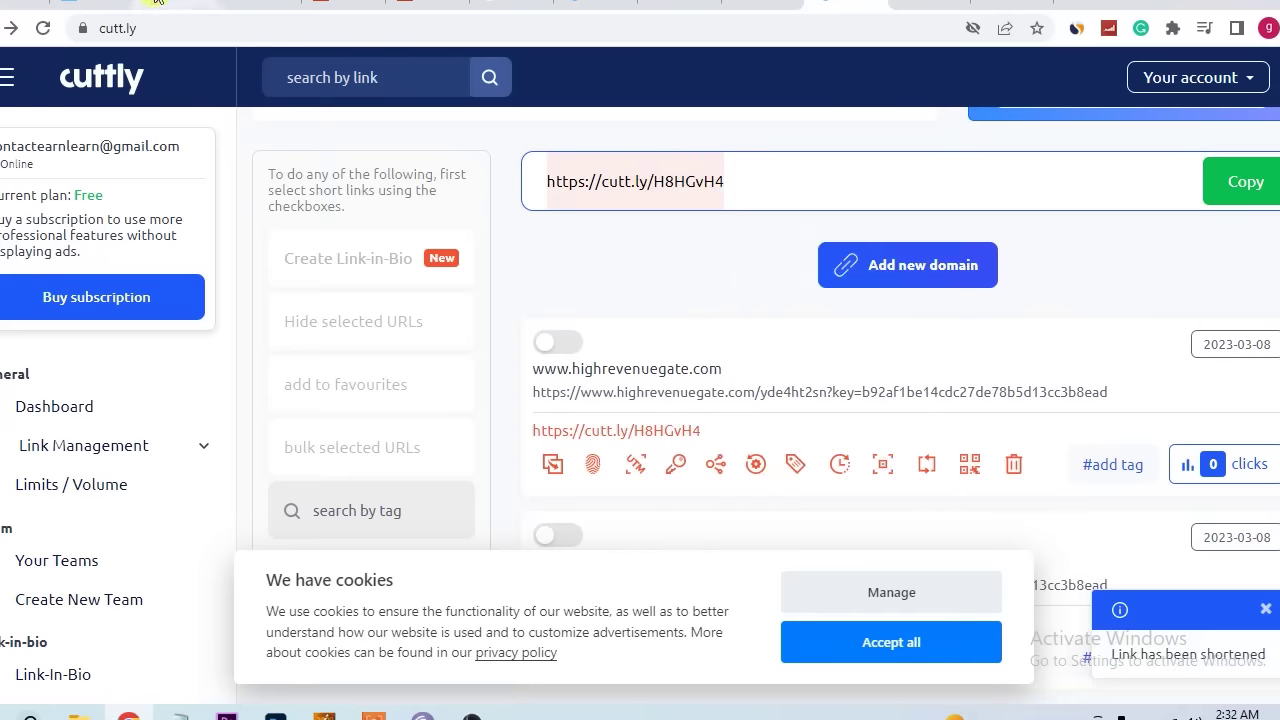
left_click(142, 5)
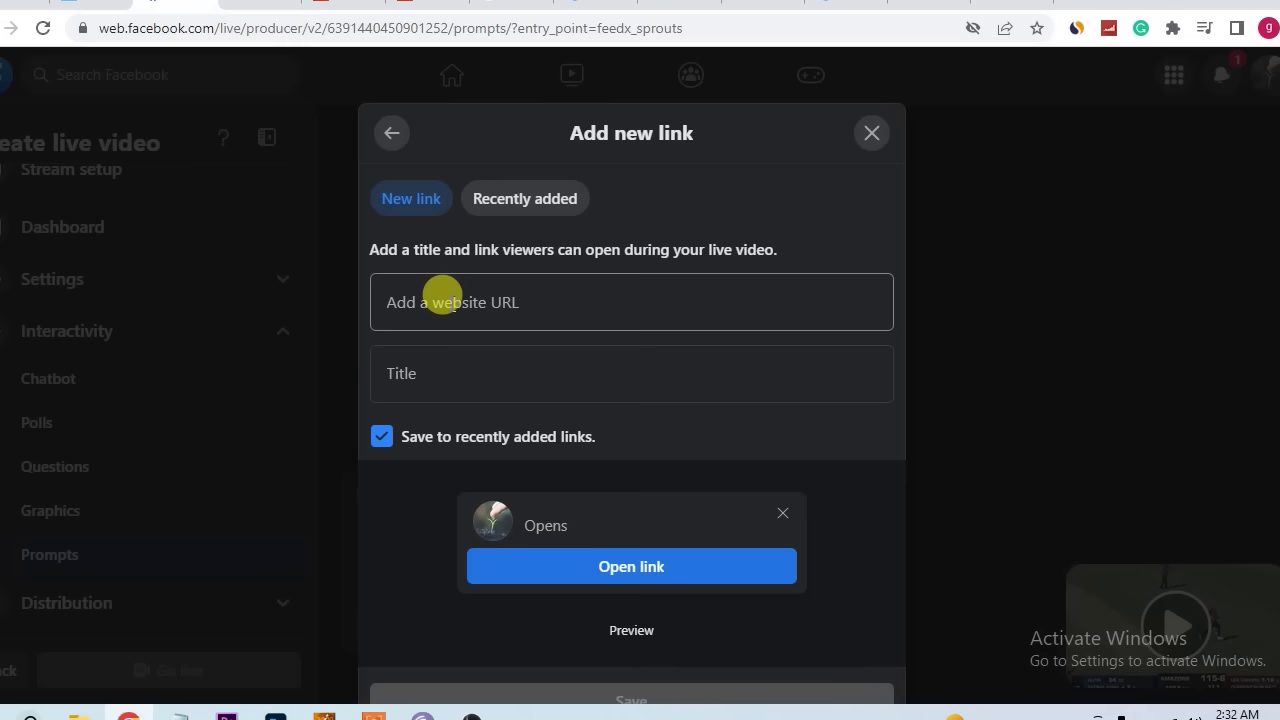
left_click(440, 300)
right_click(450, 303)
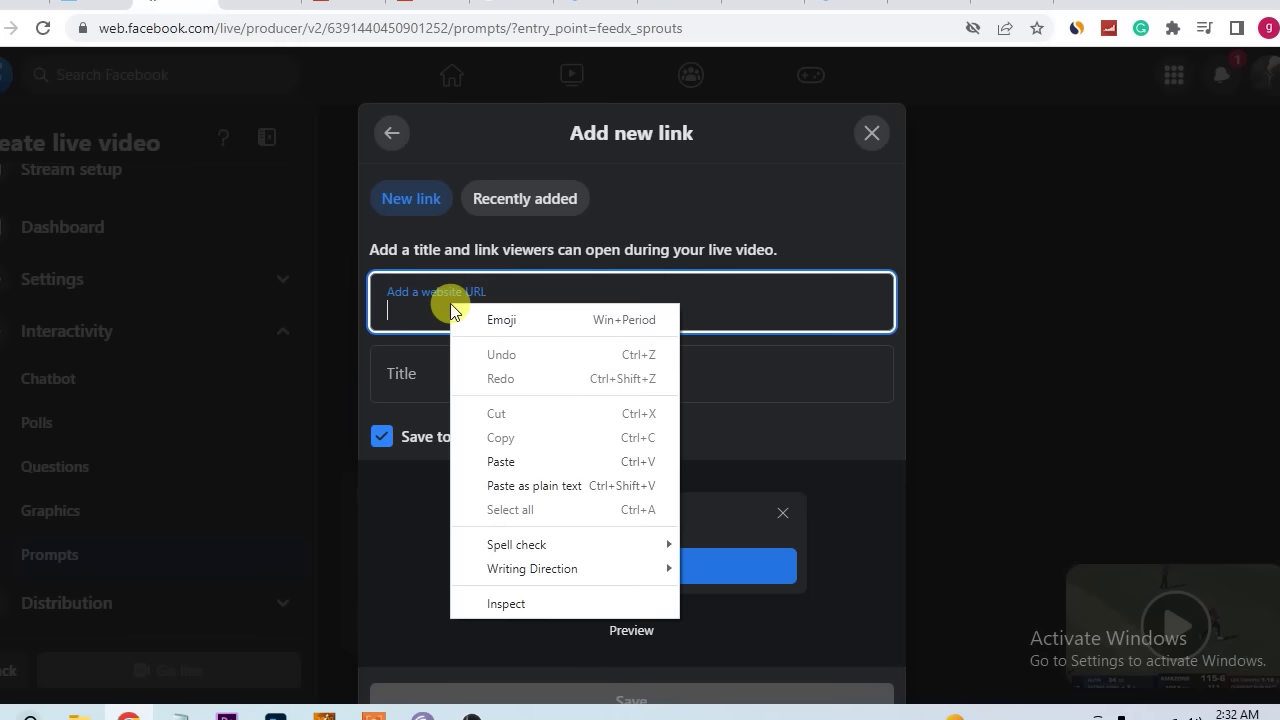
left_click(512, 463)
left_click(446, 373)
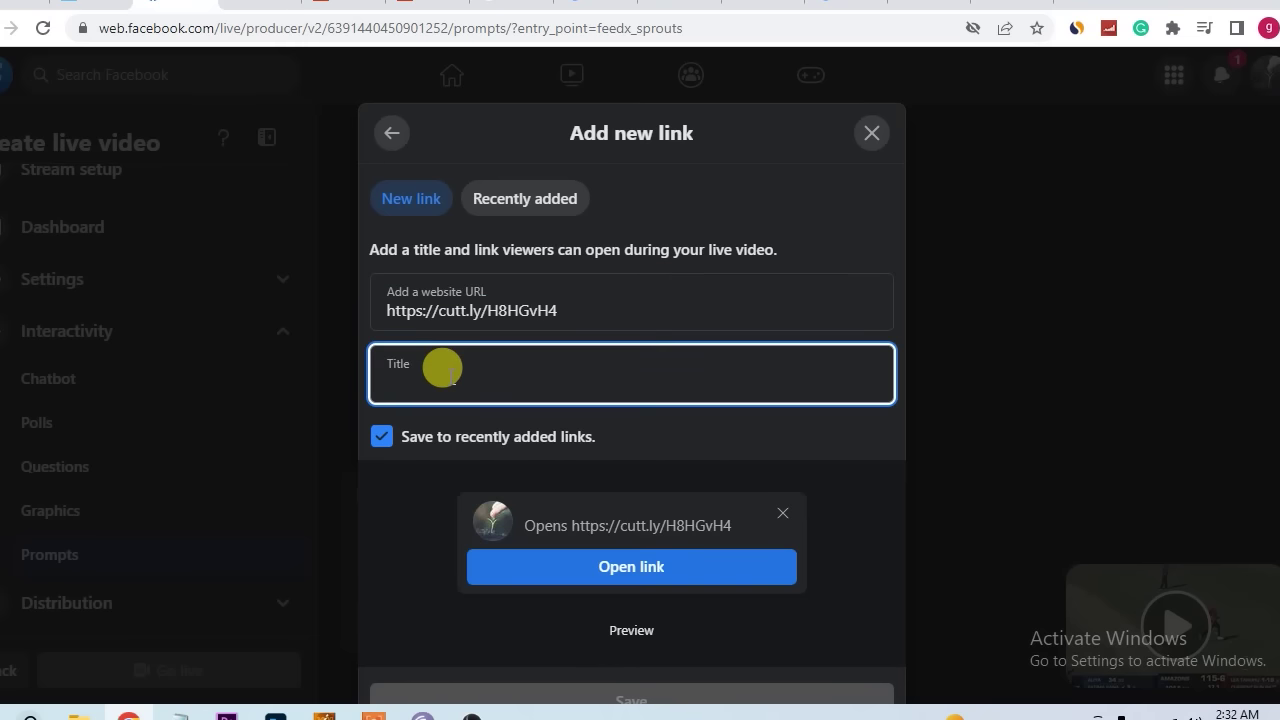
type("www.highrevenuegate.com")
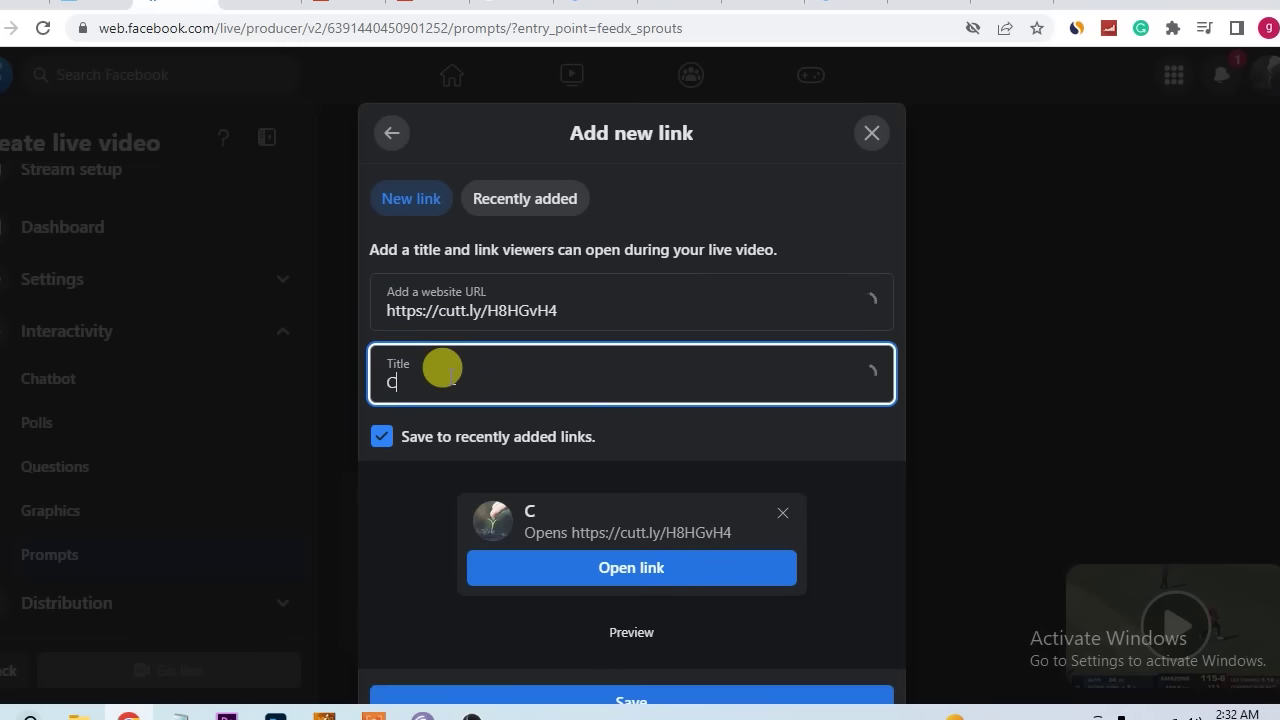
type("ck he")
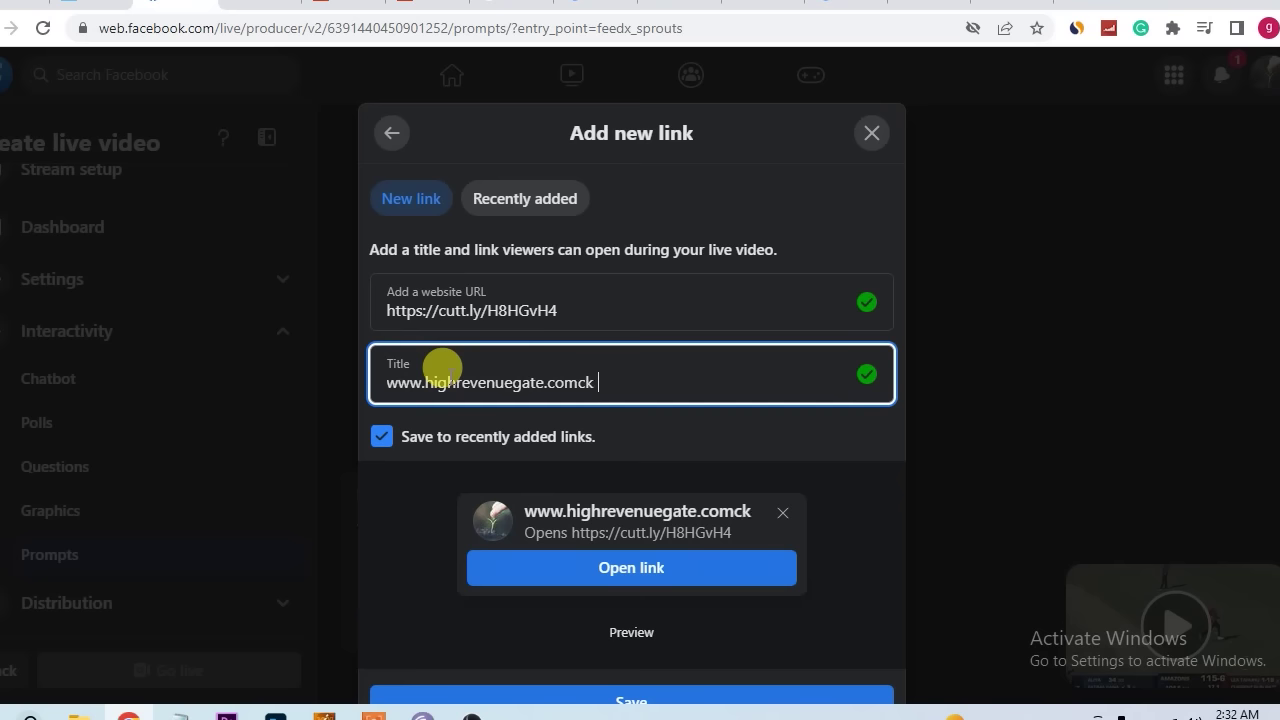
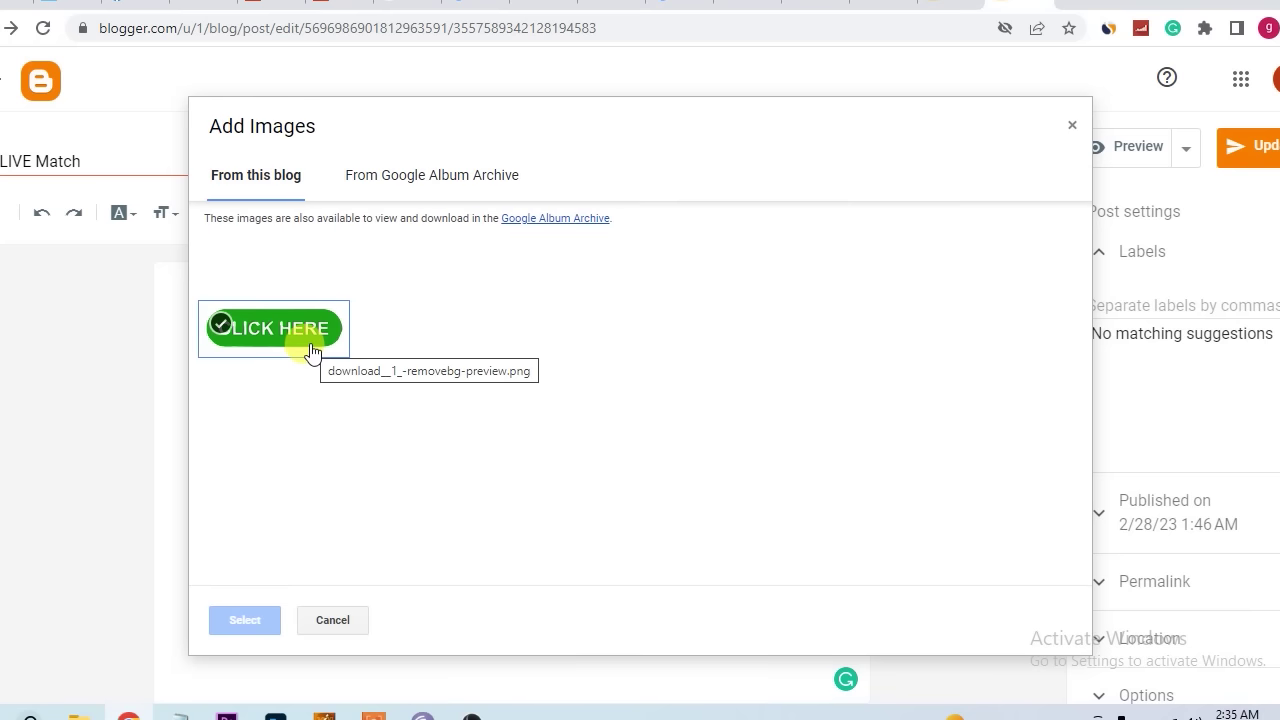
Step: Insert the blog's CLICK HERE button image into the post and clear its default link address
left_click(283, 334)
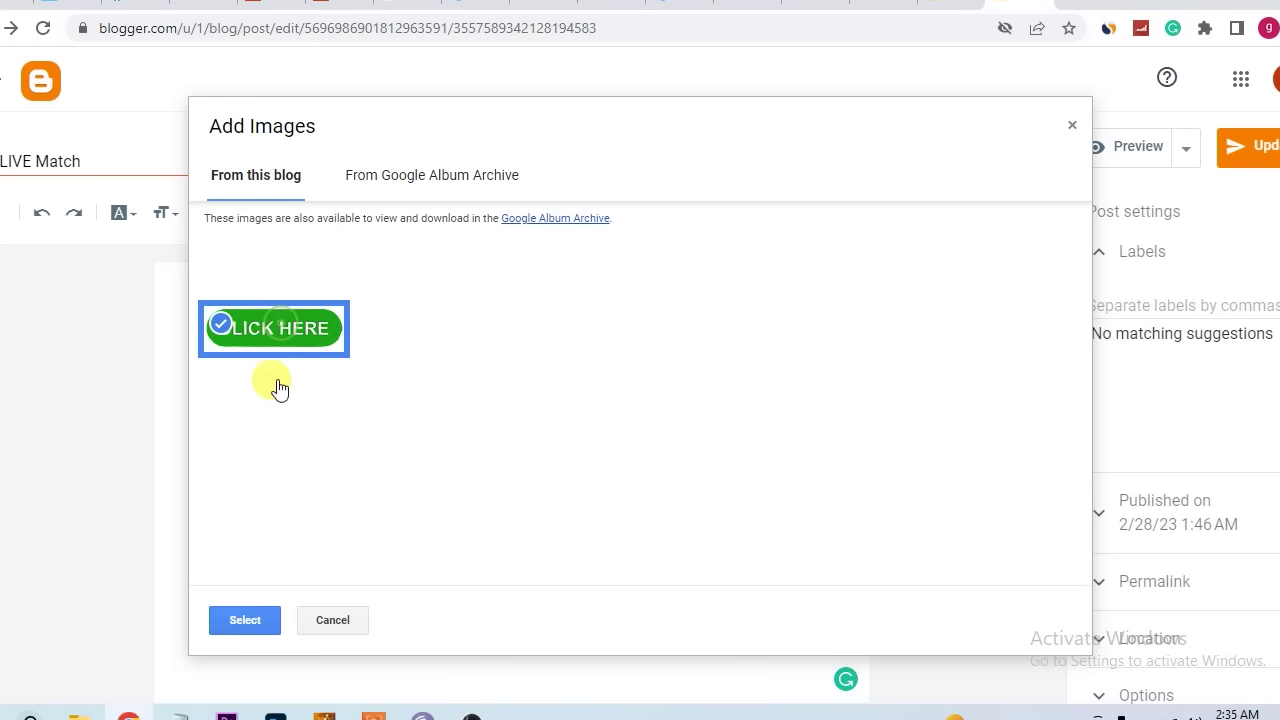
left_click(247, 621)
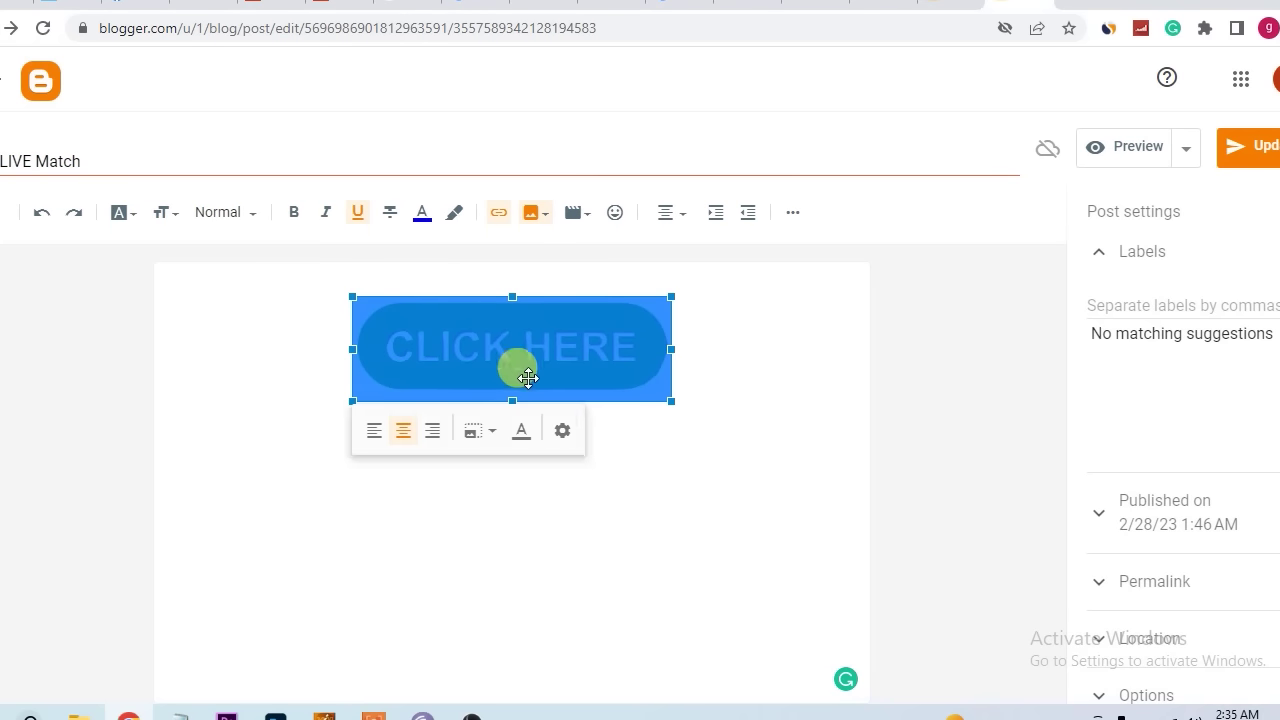
left_click(499, 214)
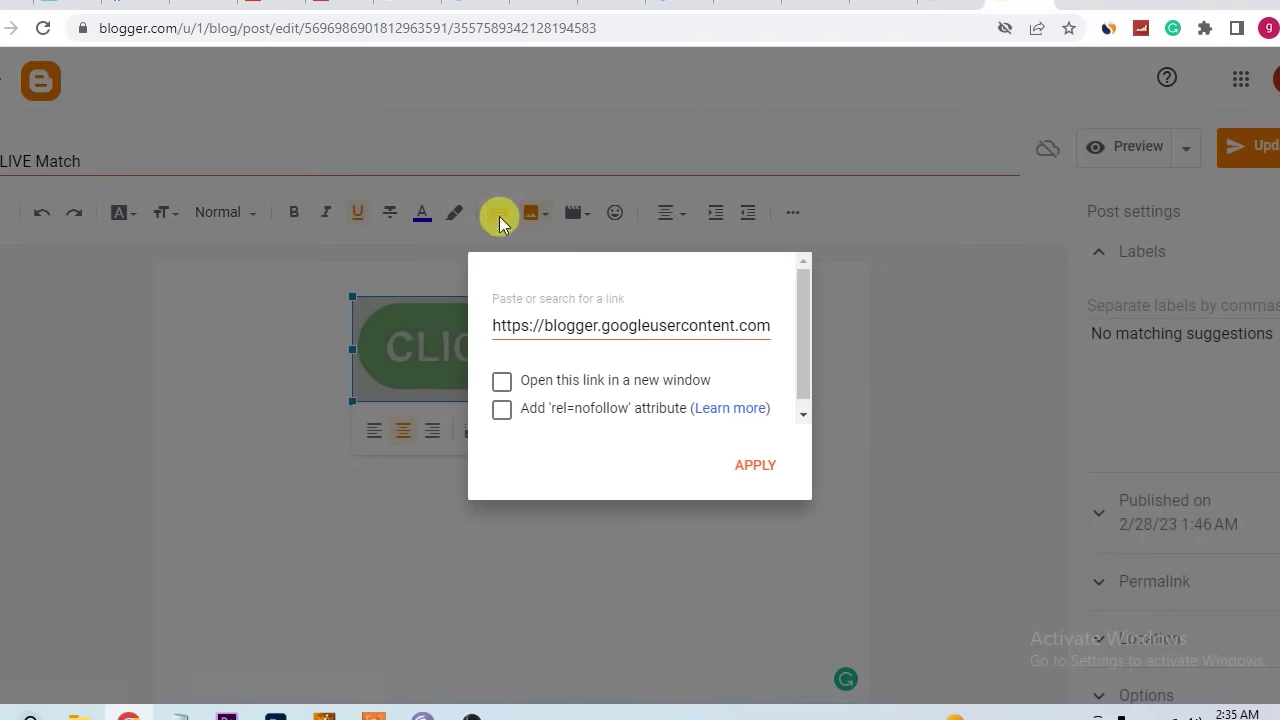
double_click(623, 326)
key("ctrl+a")
key("BackSpace")
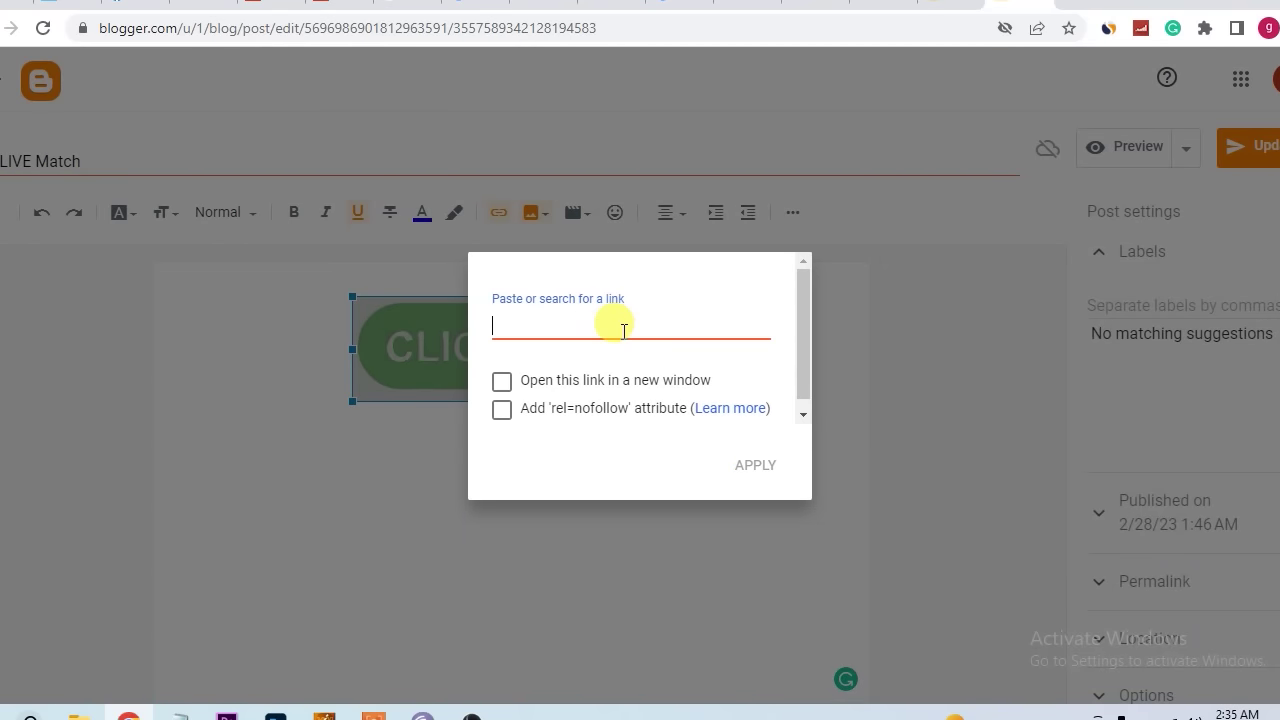
Step: Copy the DirectLink_3 link from Adsterra and apply it in Blogger as the button image's link, set to open in a new window
left_click(337, 5)
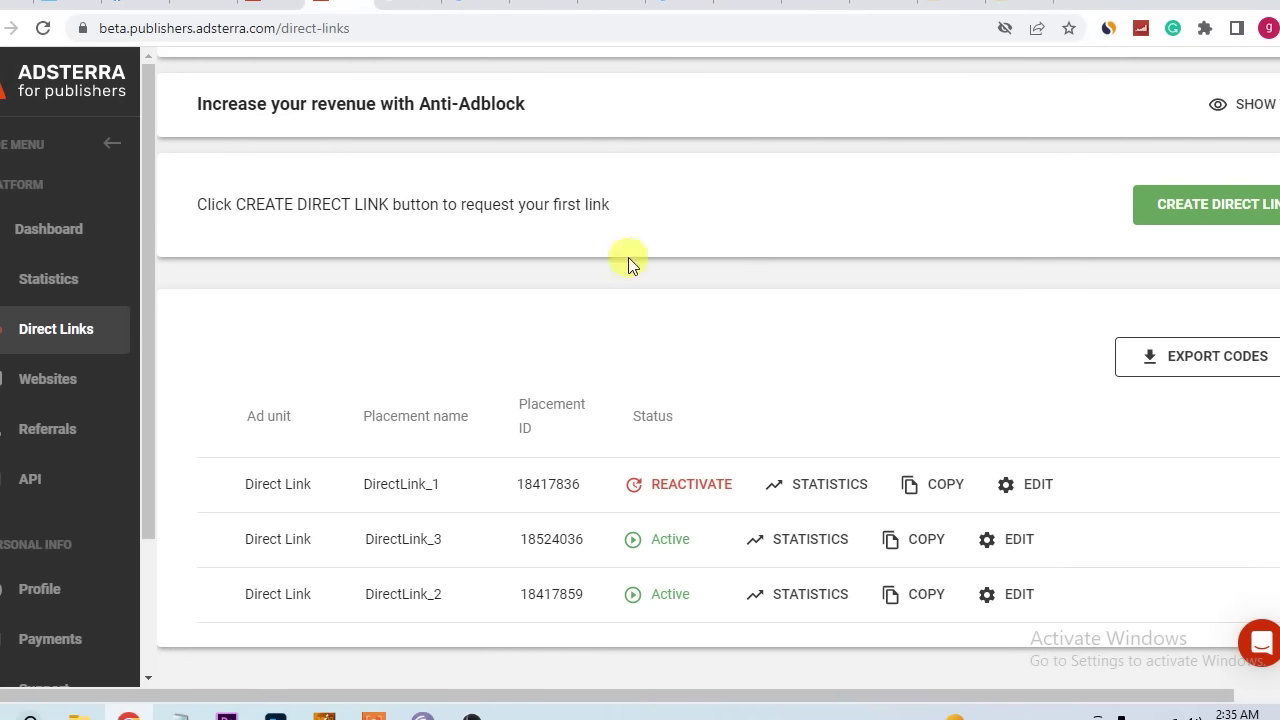
left_click(898, 558)
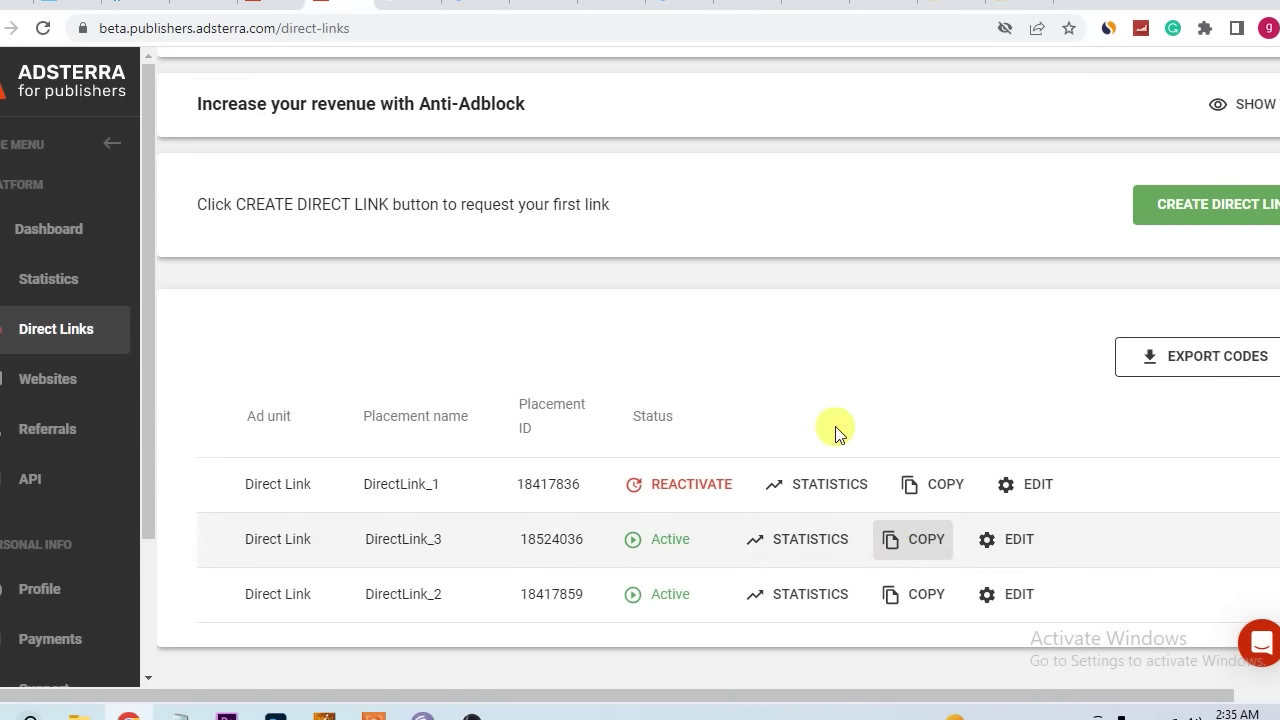
left_click(1003, 9)
key("ctrl+v")
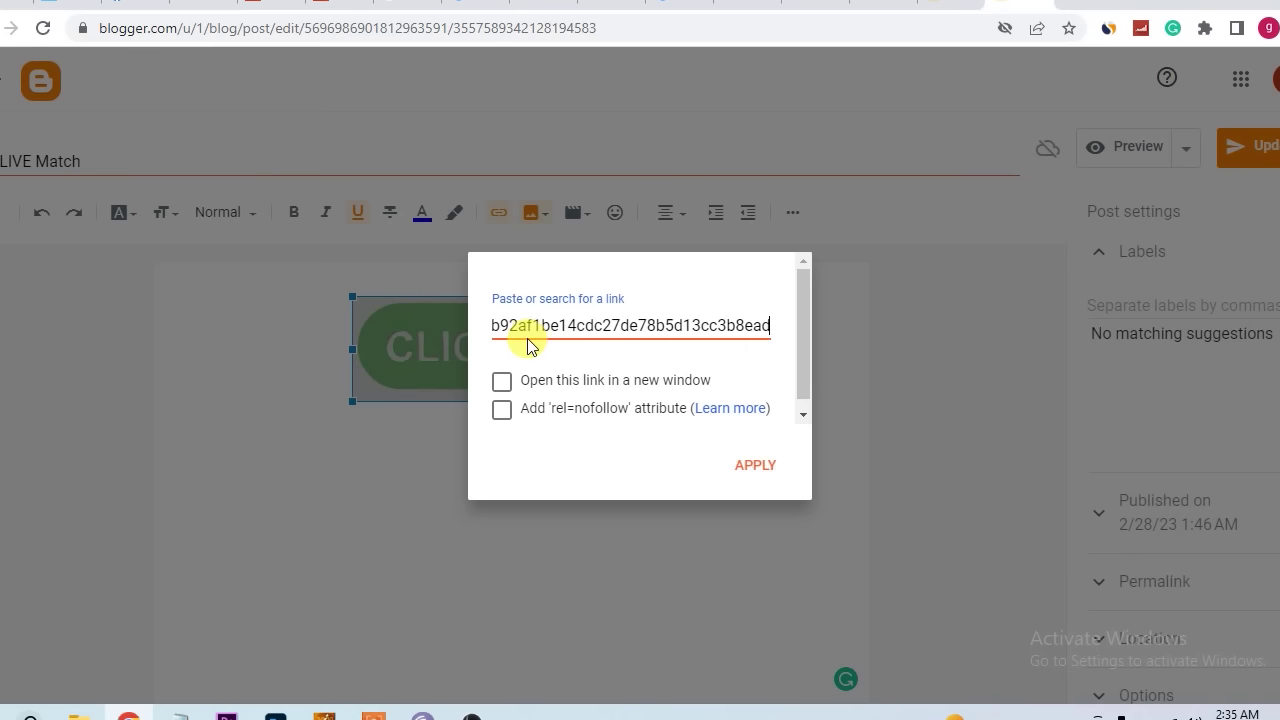
left_click(502, 381)
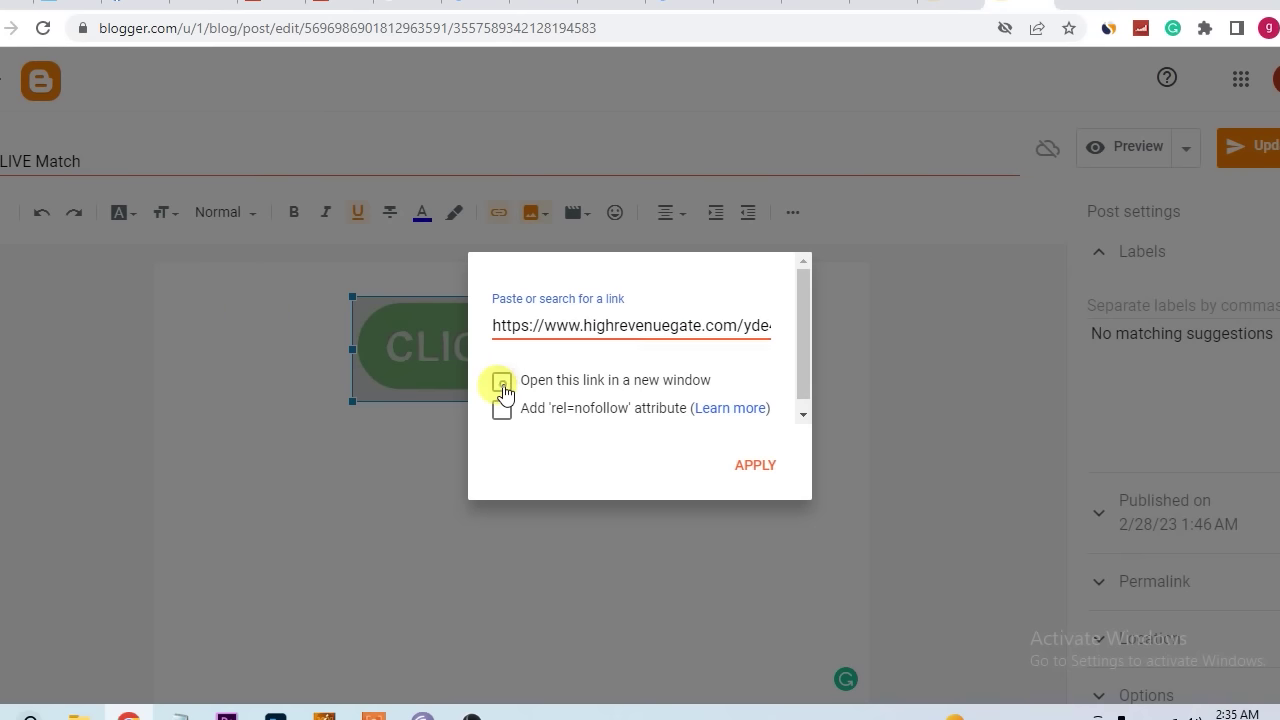
left_click(737, 462)
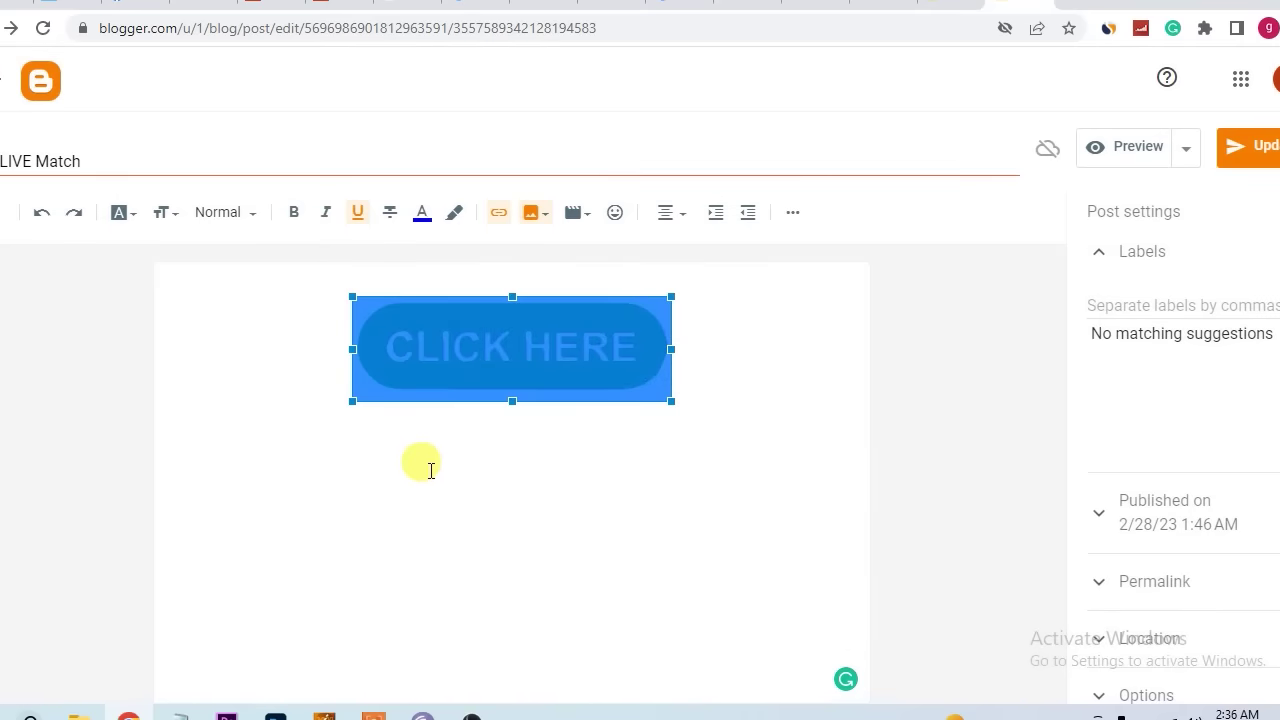
Step: Add the text "Click here to watch live" below the CLICK HERE button image
left_click(289, 496)
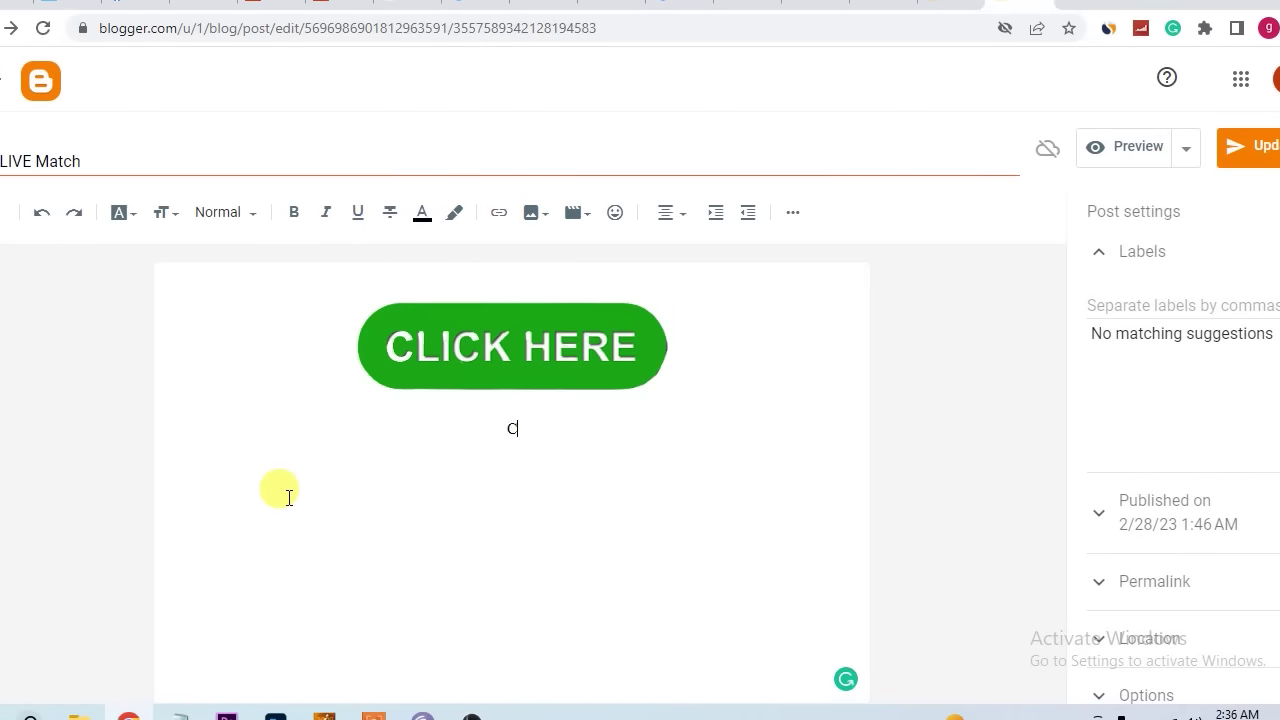
type("Click here to wa")
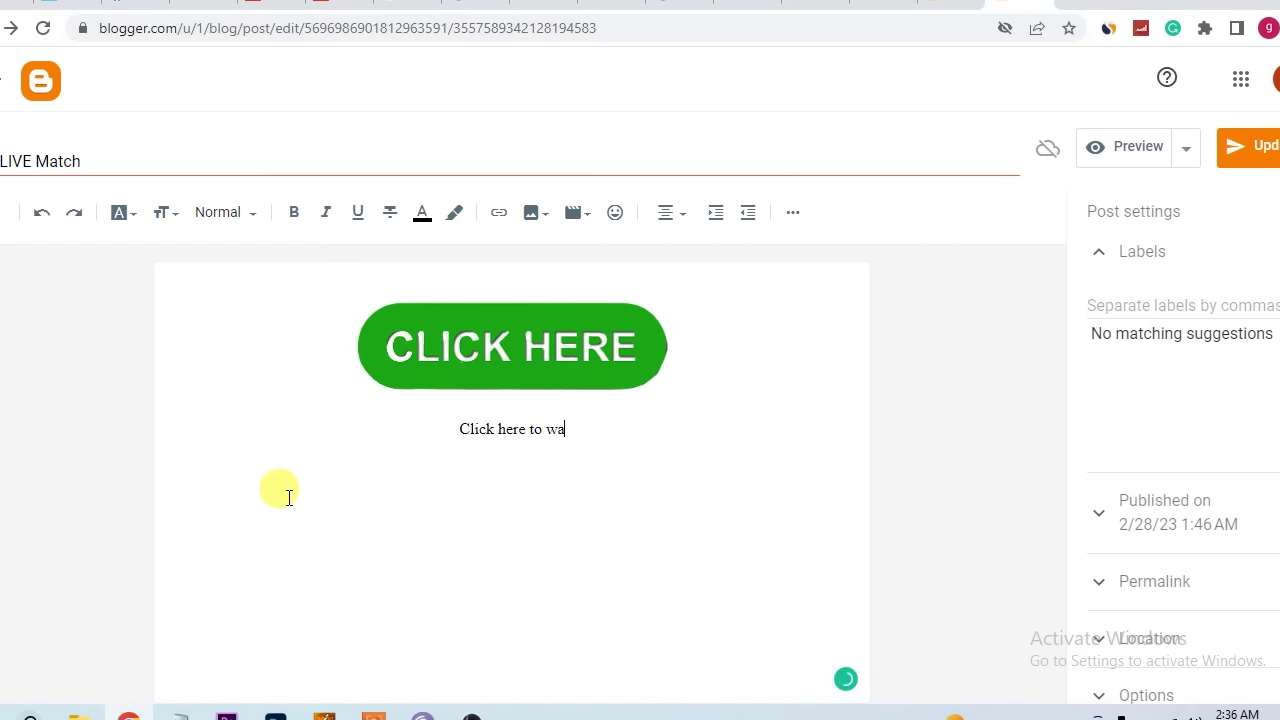
type("tch l")
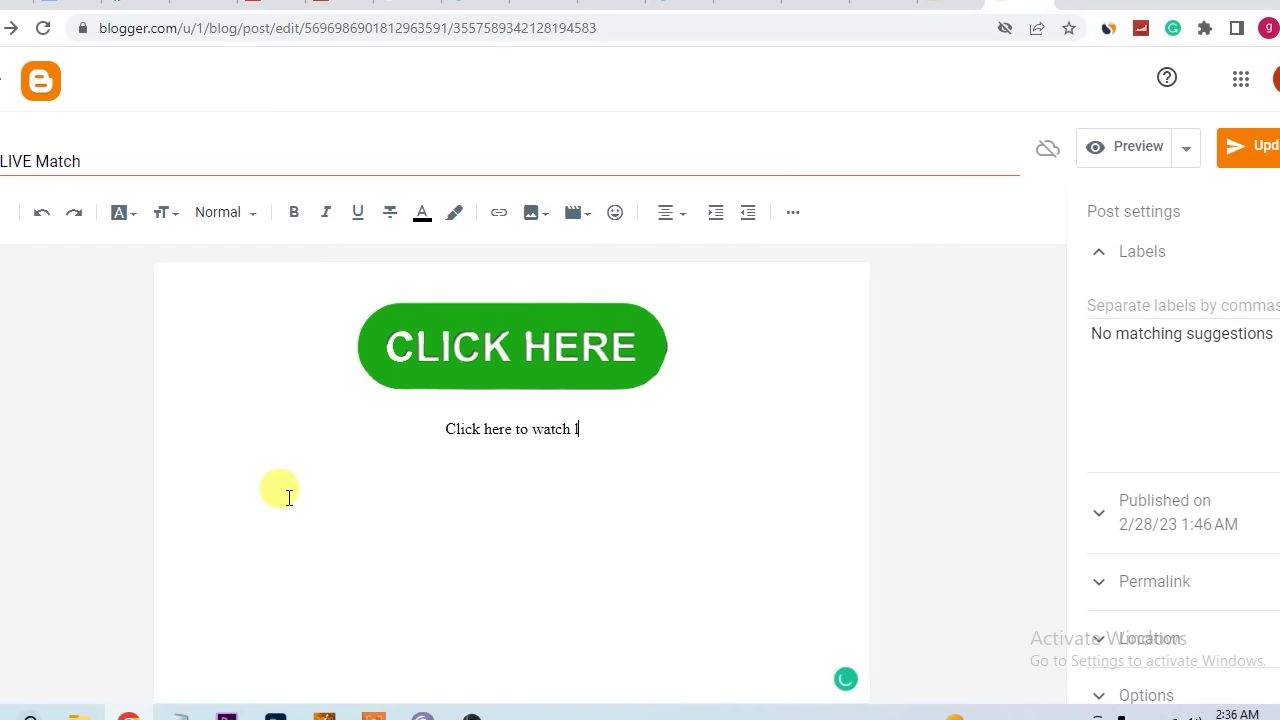
type("ive")
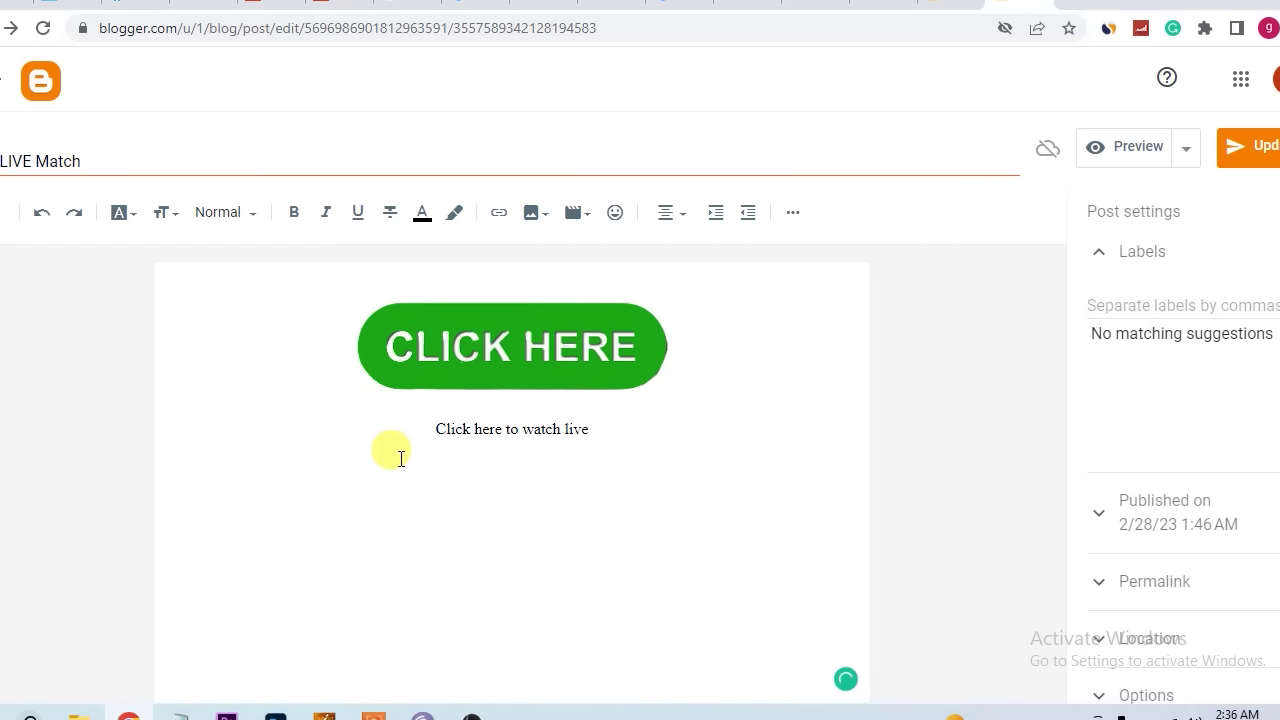
Step: Link the words "Click here" below the button image to the copied stitichsports.com/tv/watch/6-101-ptv-sports page address, opening in a new window
left_click(432, 429)
left_click_drag(430, 430, 507, 430)
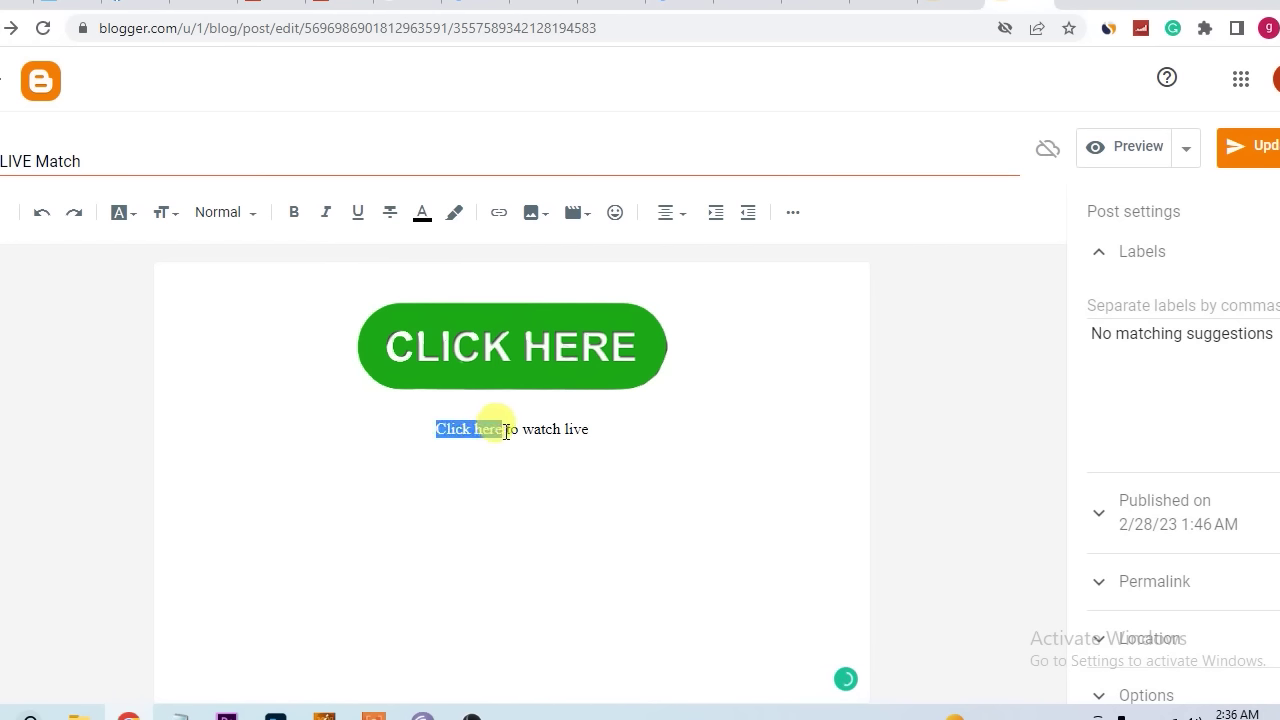
left_click(498, 212)
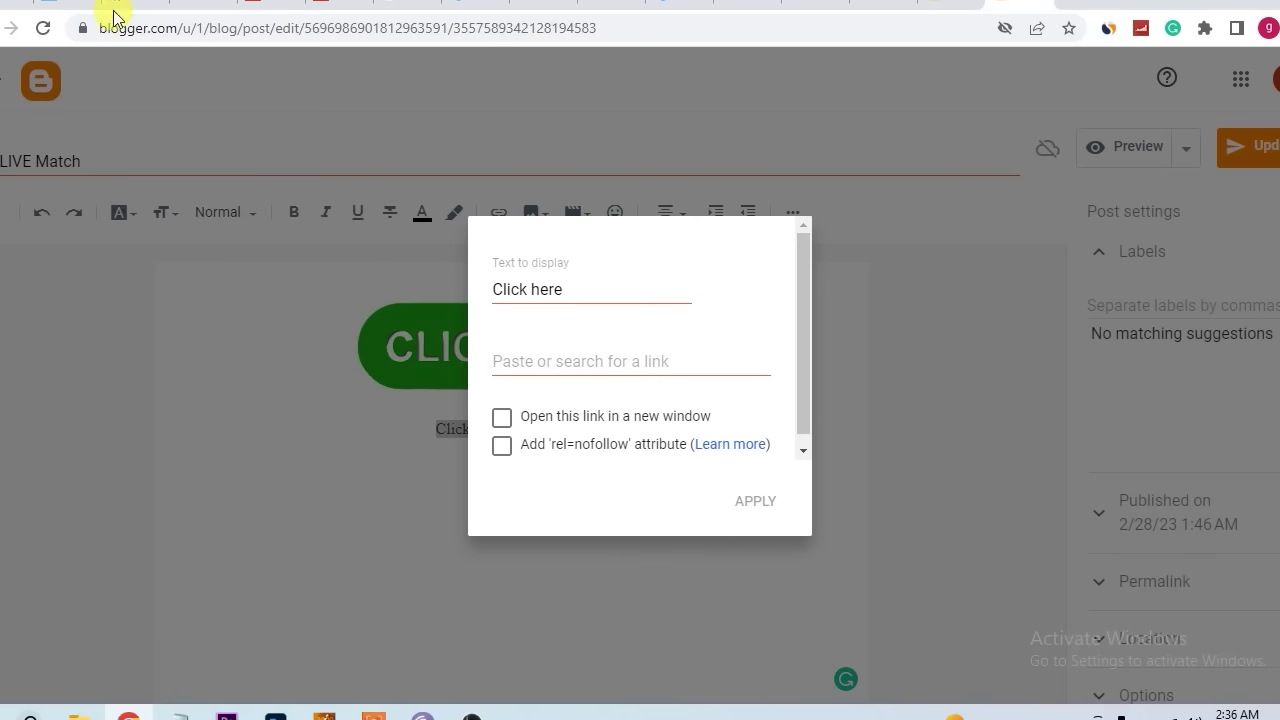
left_click(67, 5)
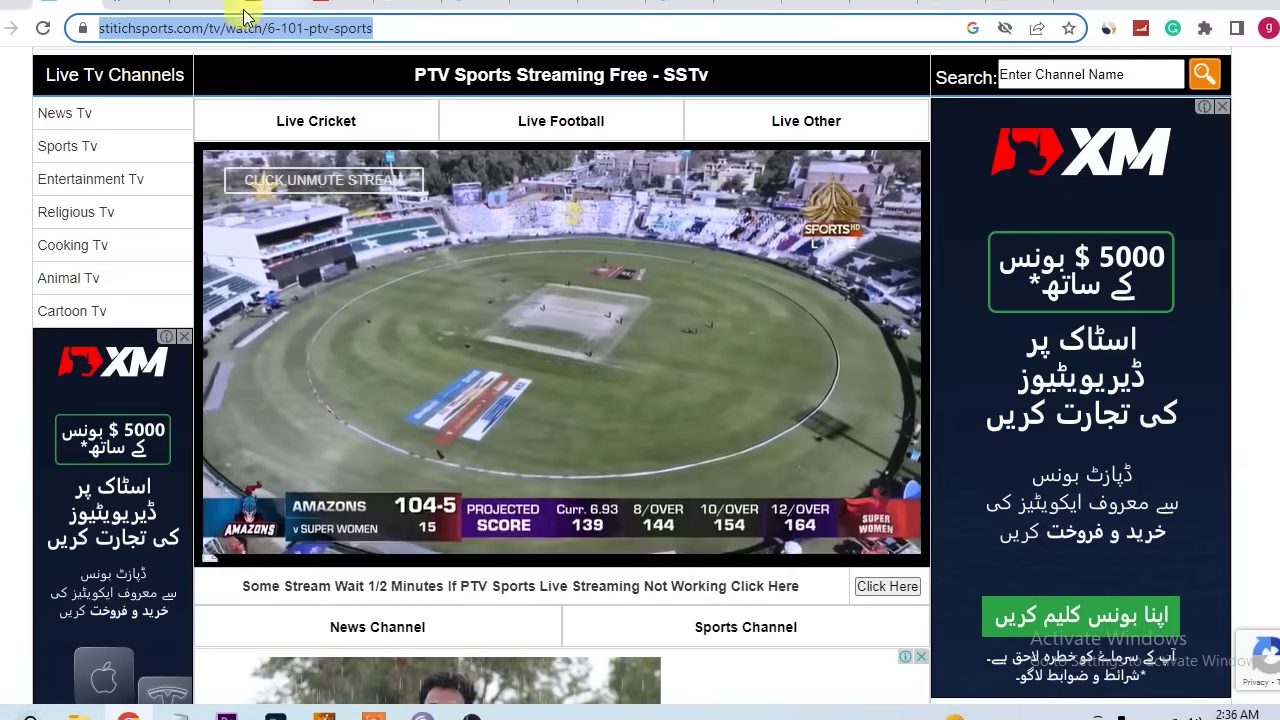
right_click(308, 28)
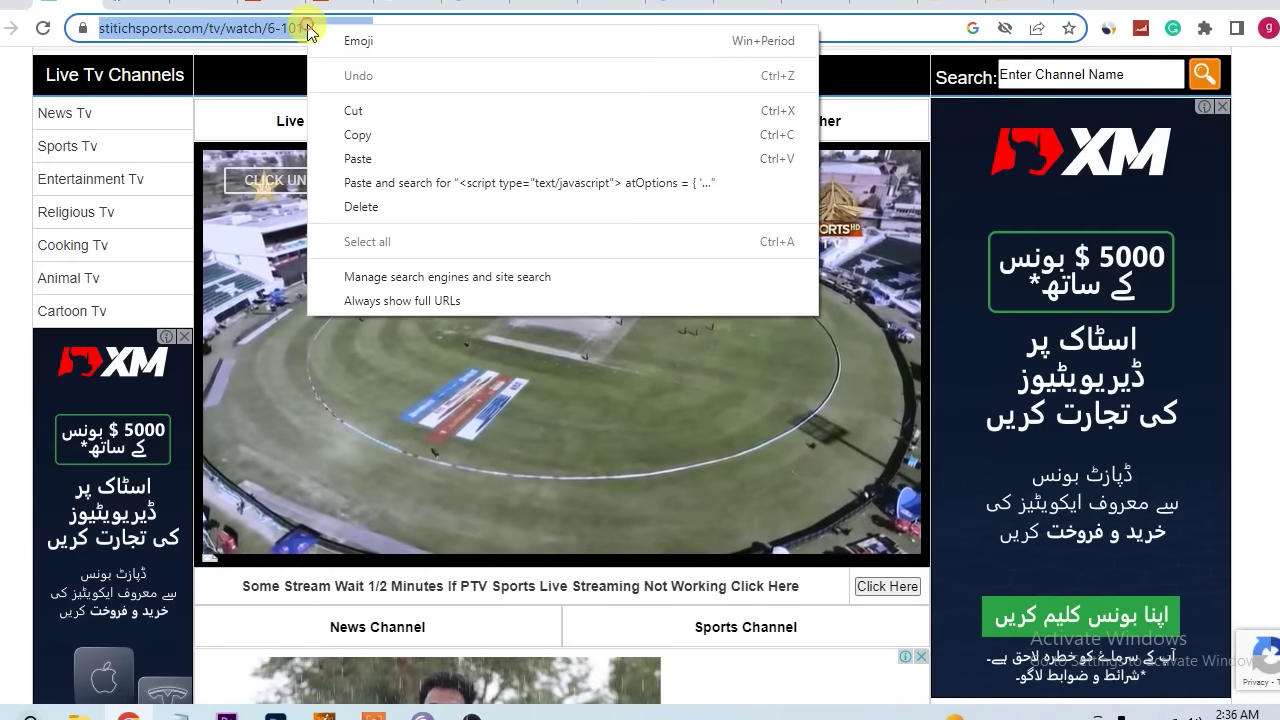
left_click(358, 134)
left_click(1005, 2)
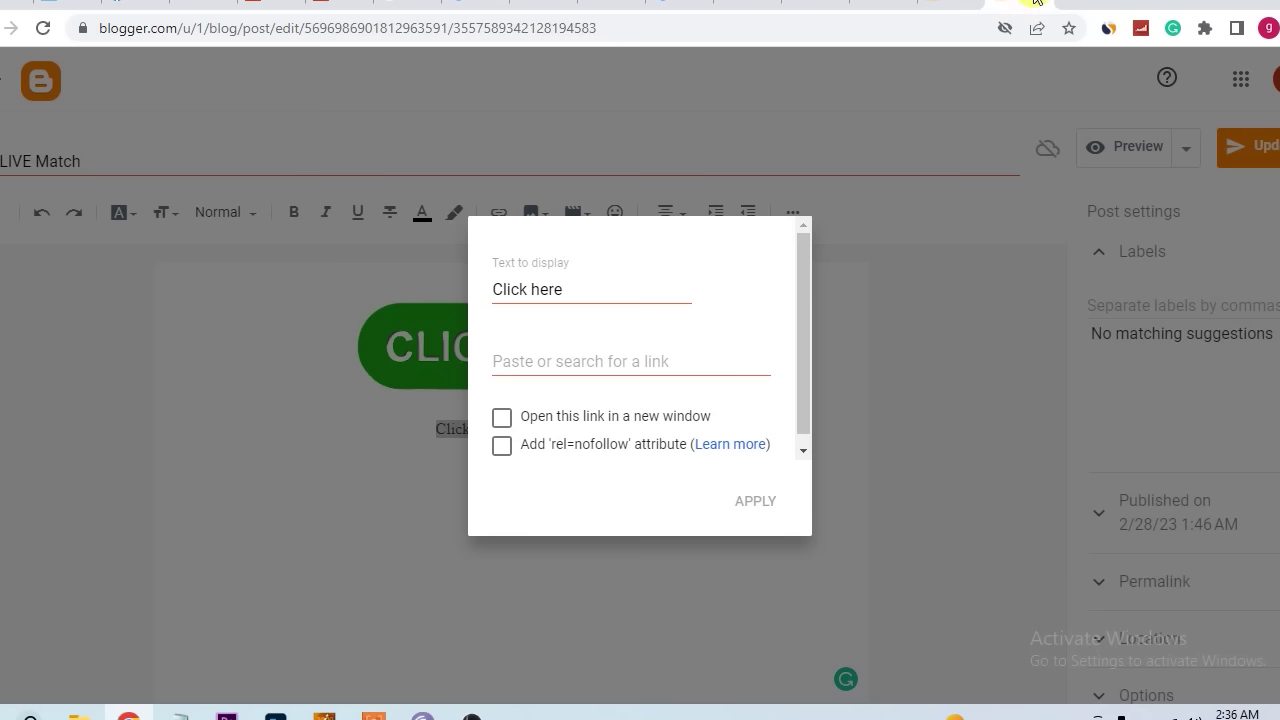
left_click(536, 365)
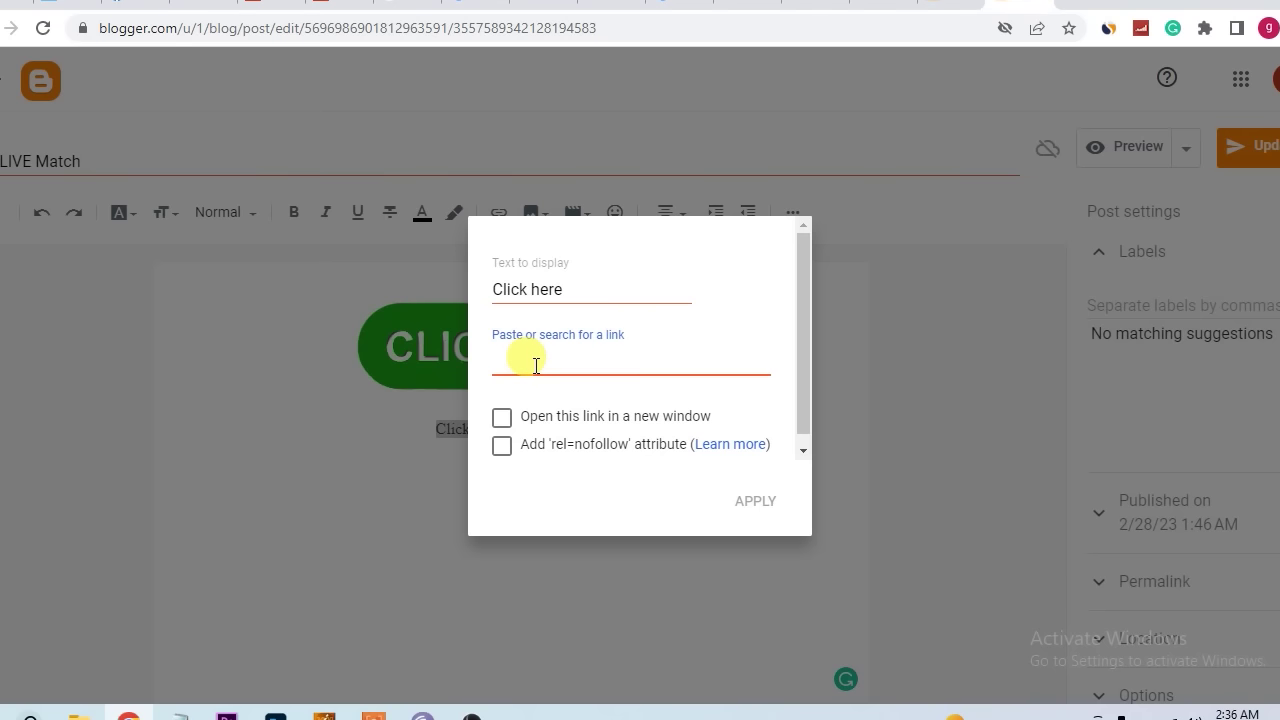
key("ctrl+v")
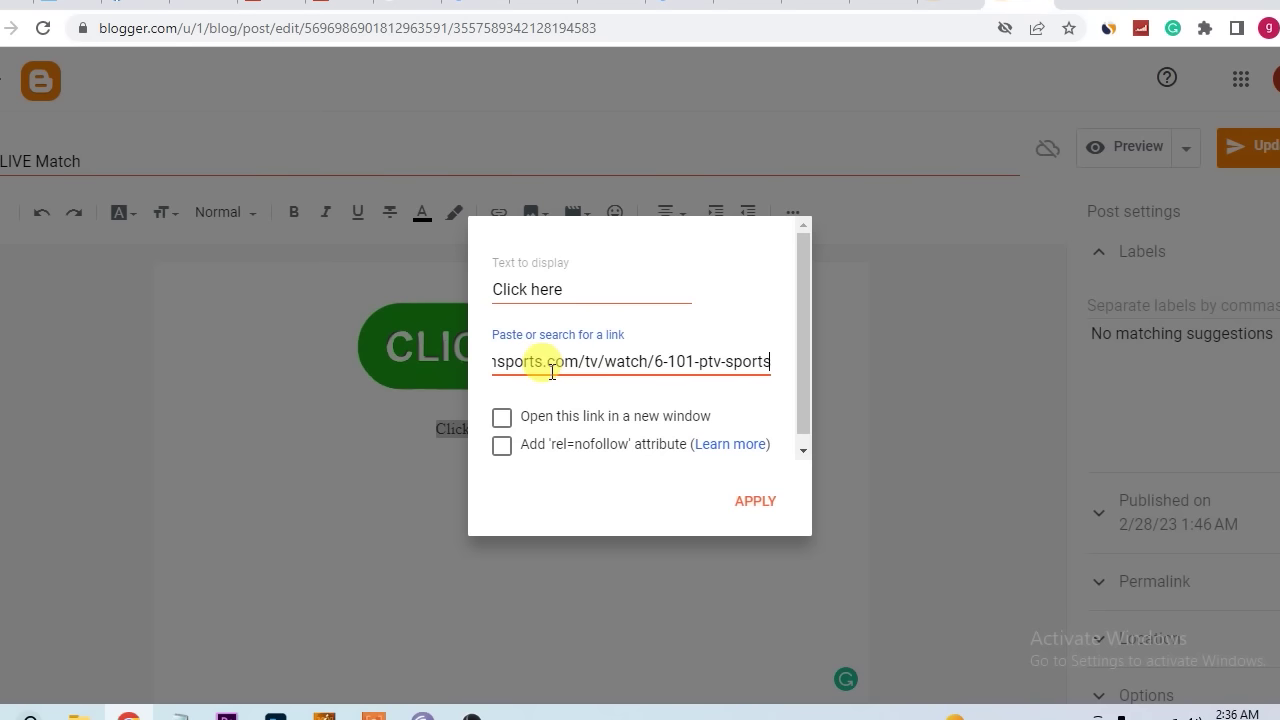
left_click(502, 417)
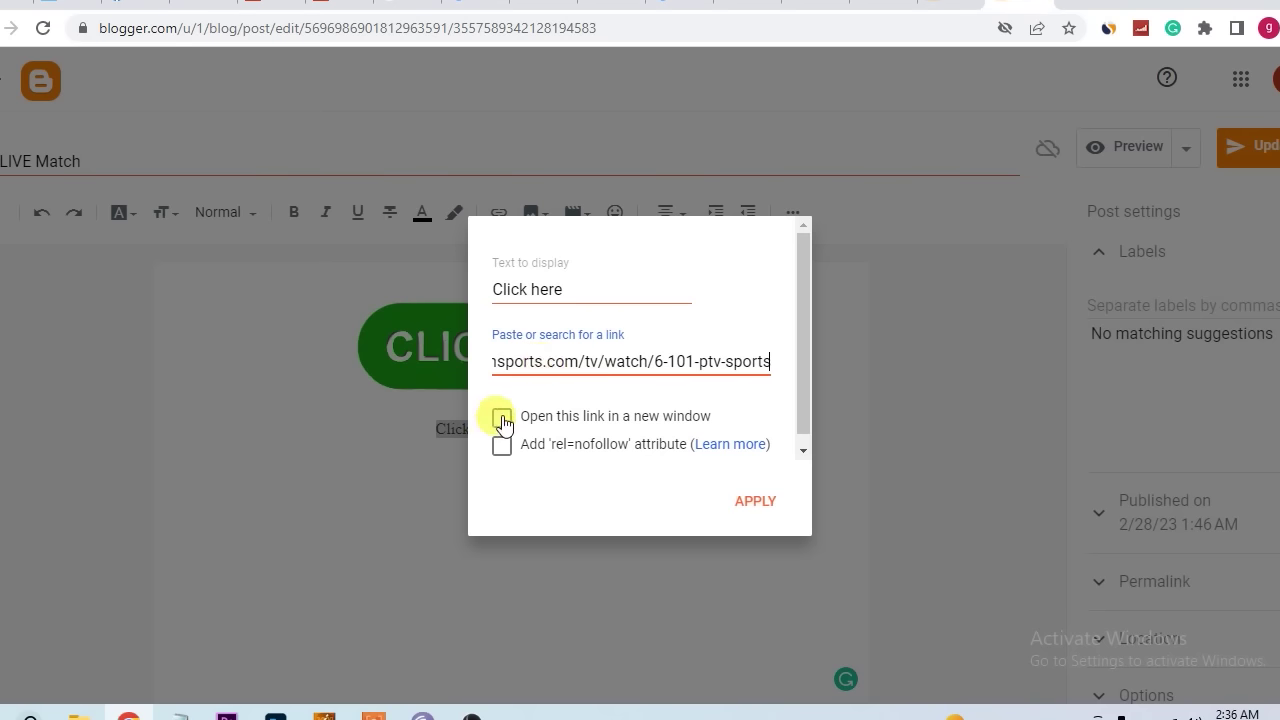
left_click(762, 507)
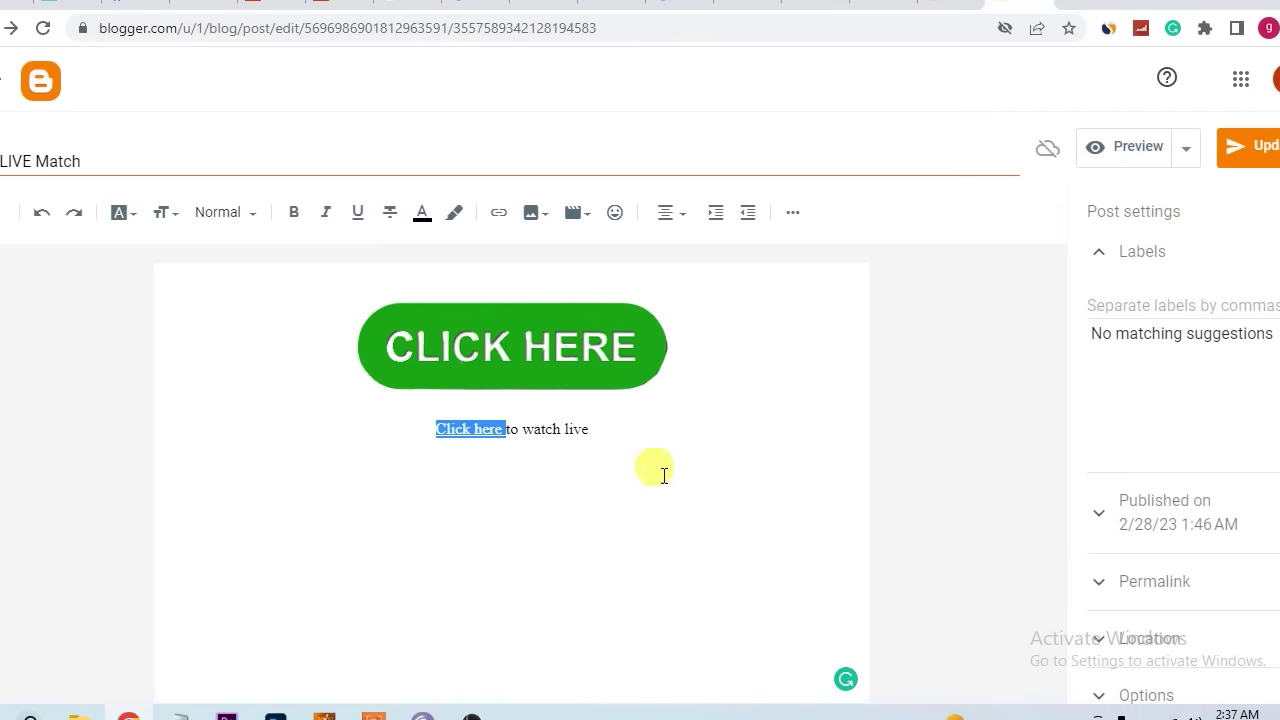
left_click(596, 435)
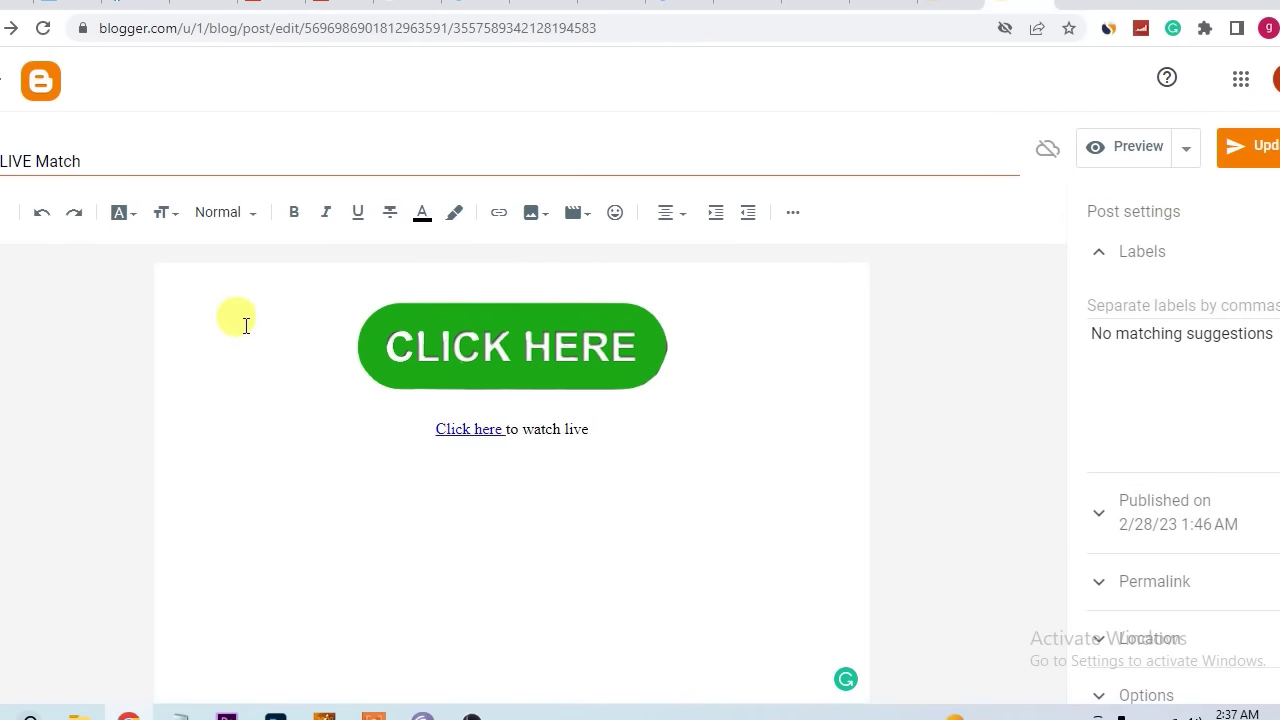
Step: Delete the two existing banner ad scripts above and below the post content in the HTML view
left_click(2, 216)
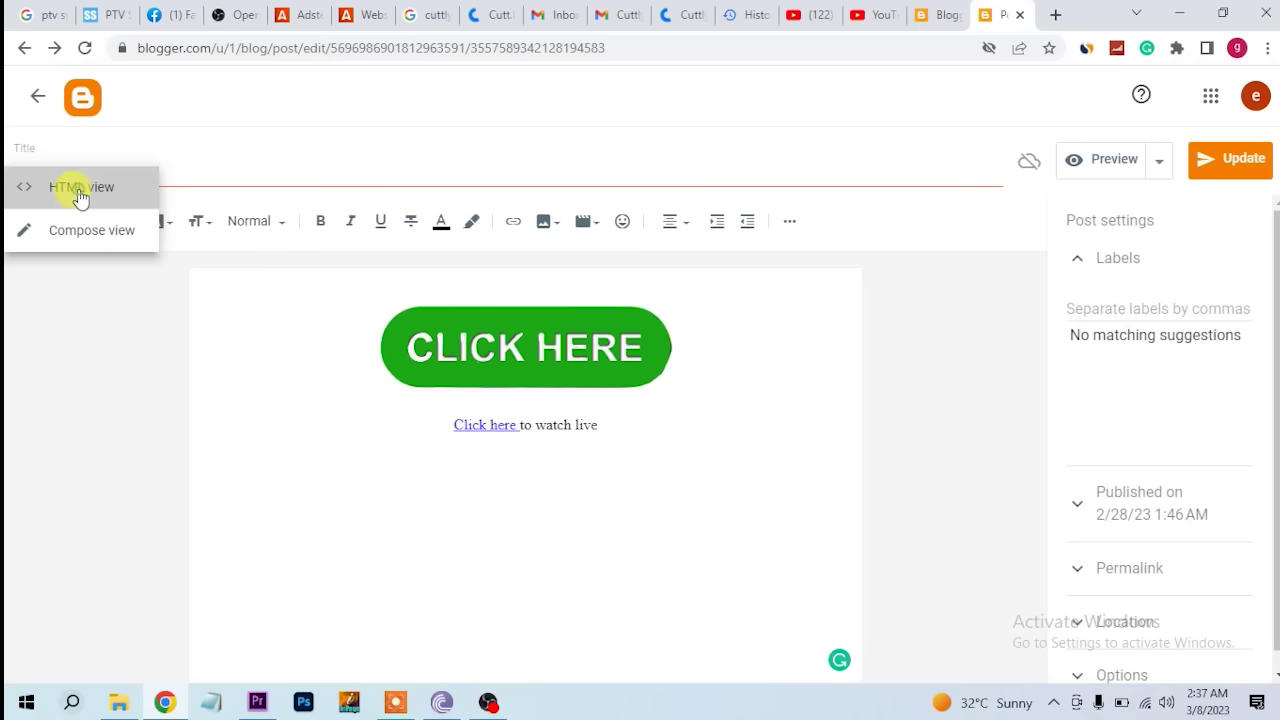
left_click(81, 190)
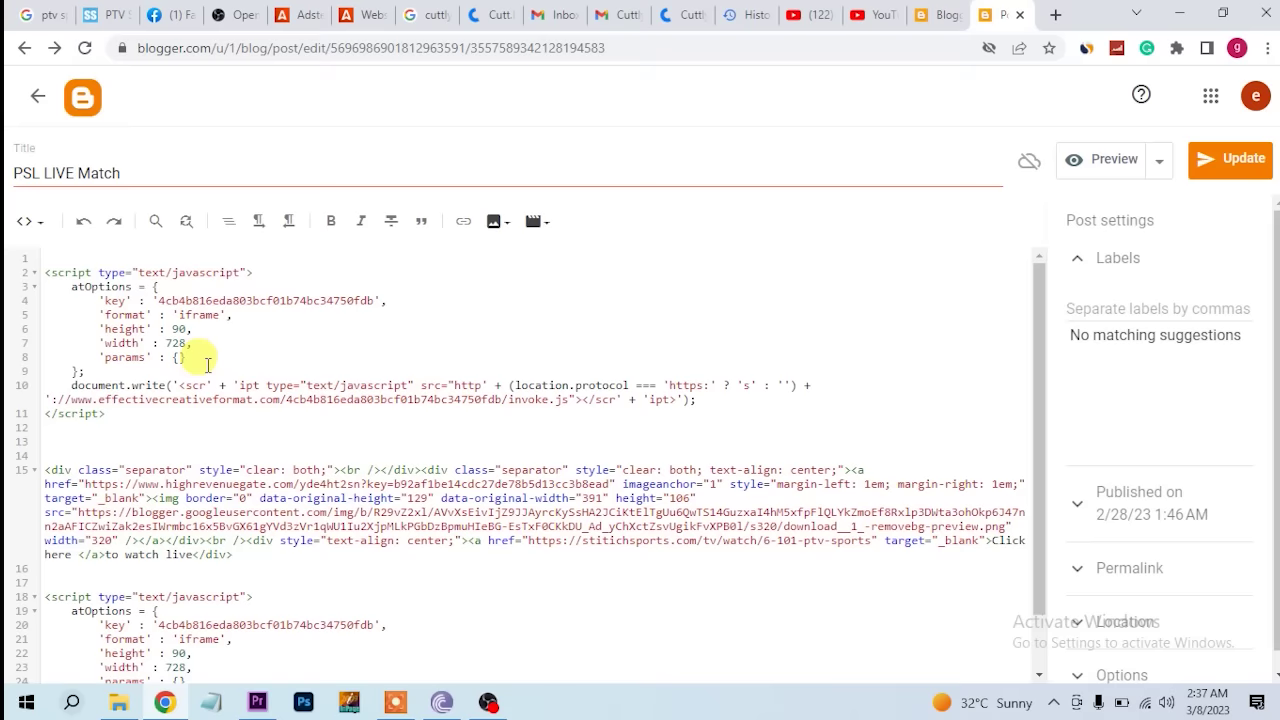
scroll(207, 364, "down", 1)
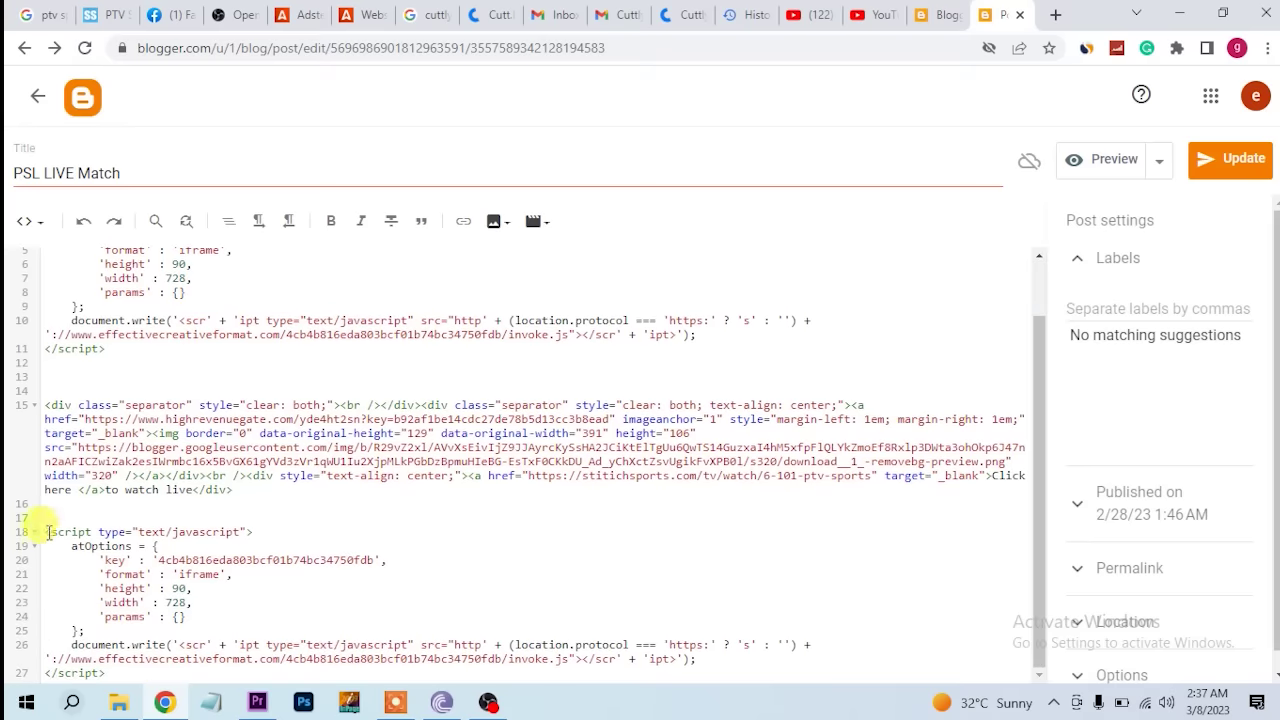
left_click_drag(45, 532, 440, 695)
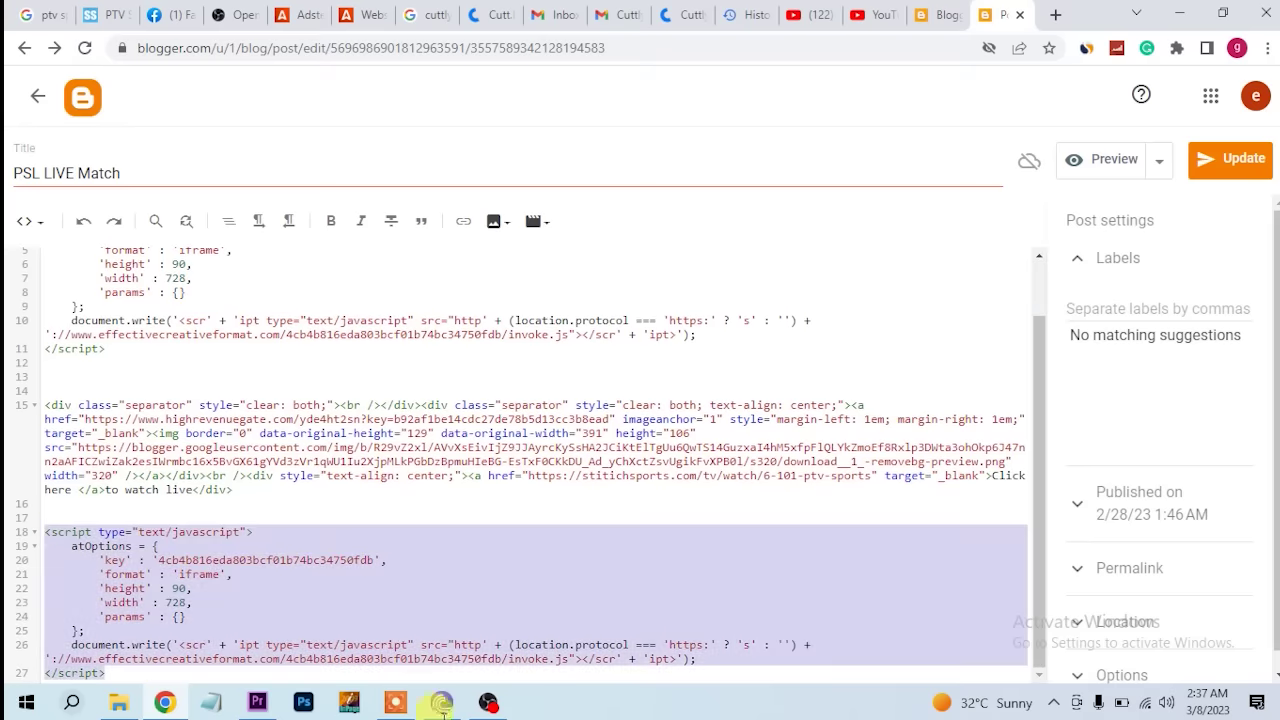
key("BackSpace")
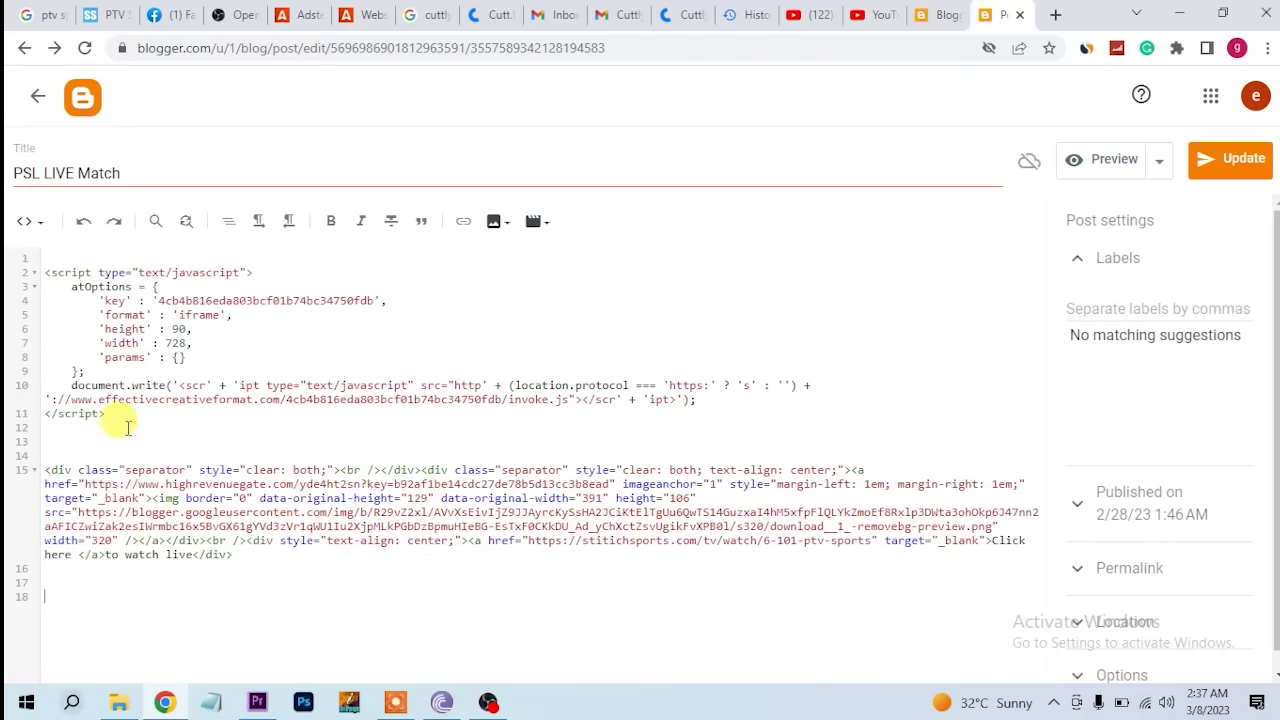
left_click_drag(105, 414, 8, 275)
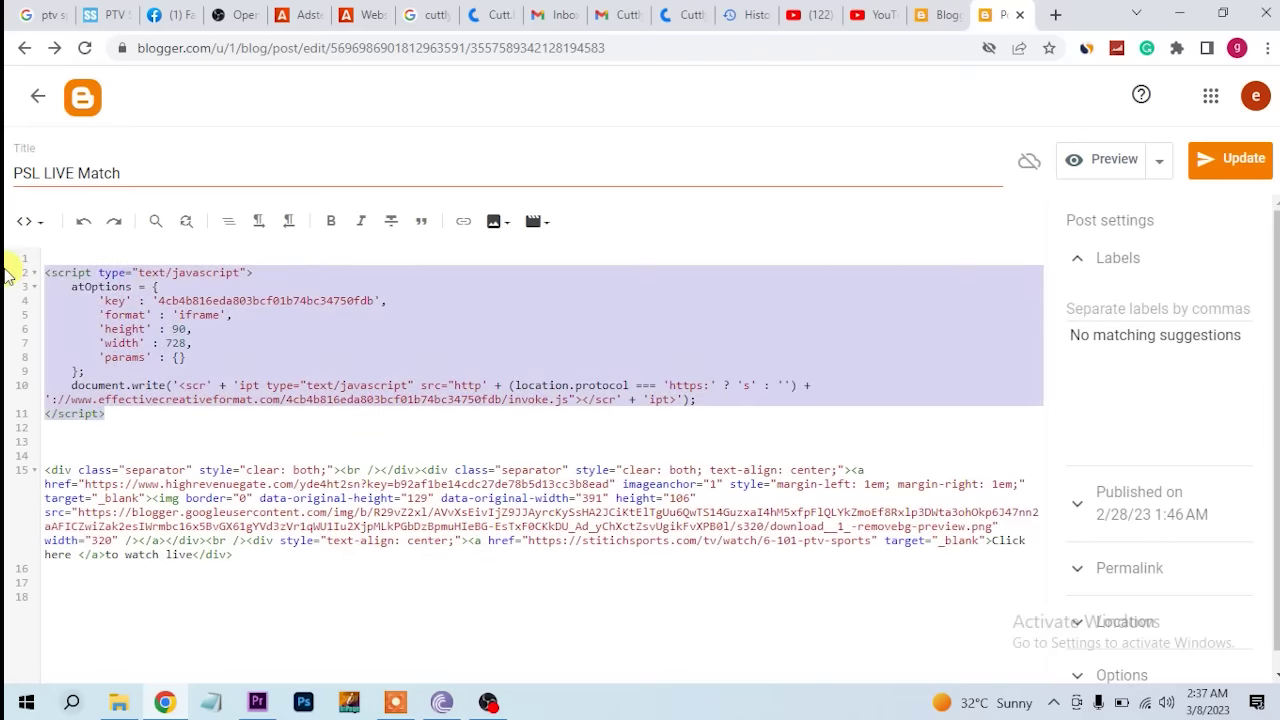
key("BackSpace")
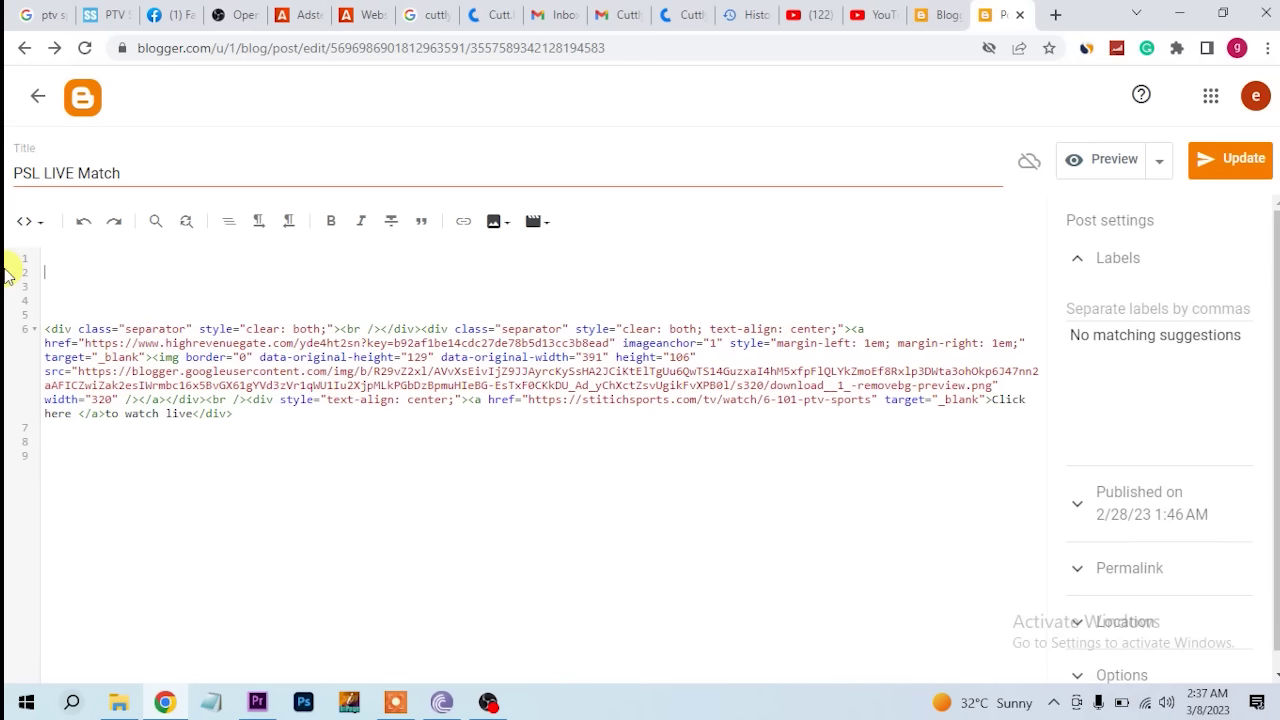
Step: Copy the website's Banner 728x90 code from Adsterra and return to the Blogger post's HTML
left_click(362, 16)
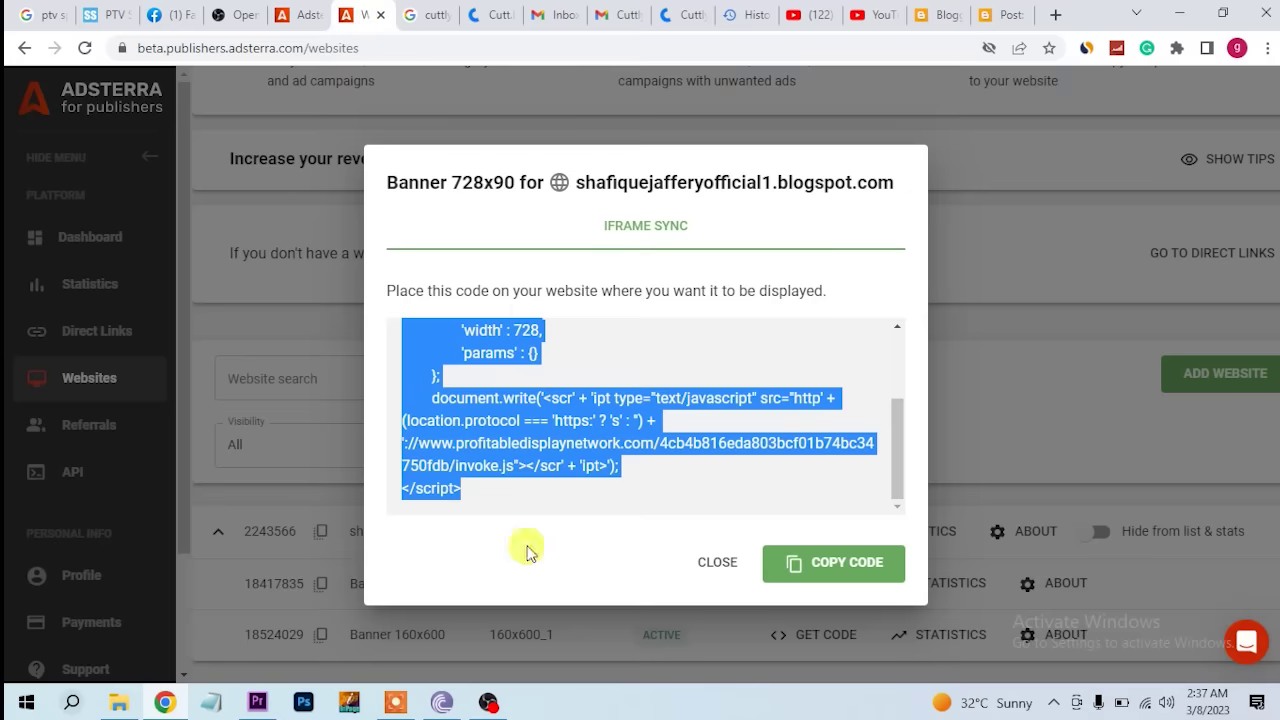
left_click(712, 562)
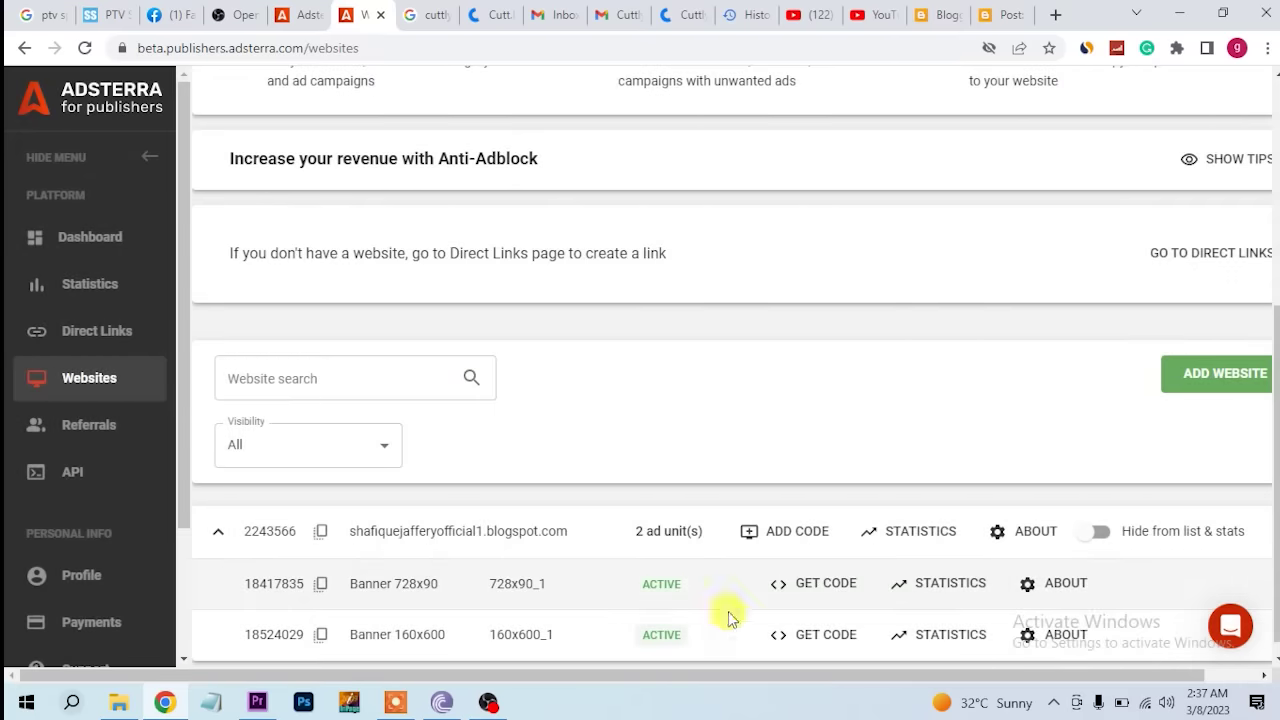
left_click(826, 599)
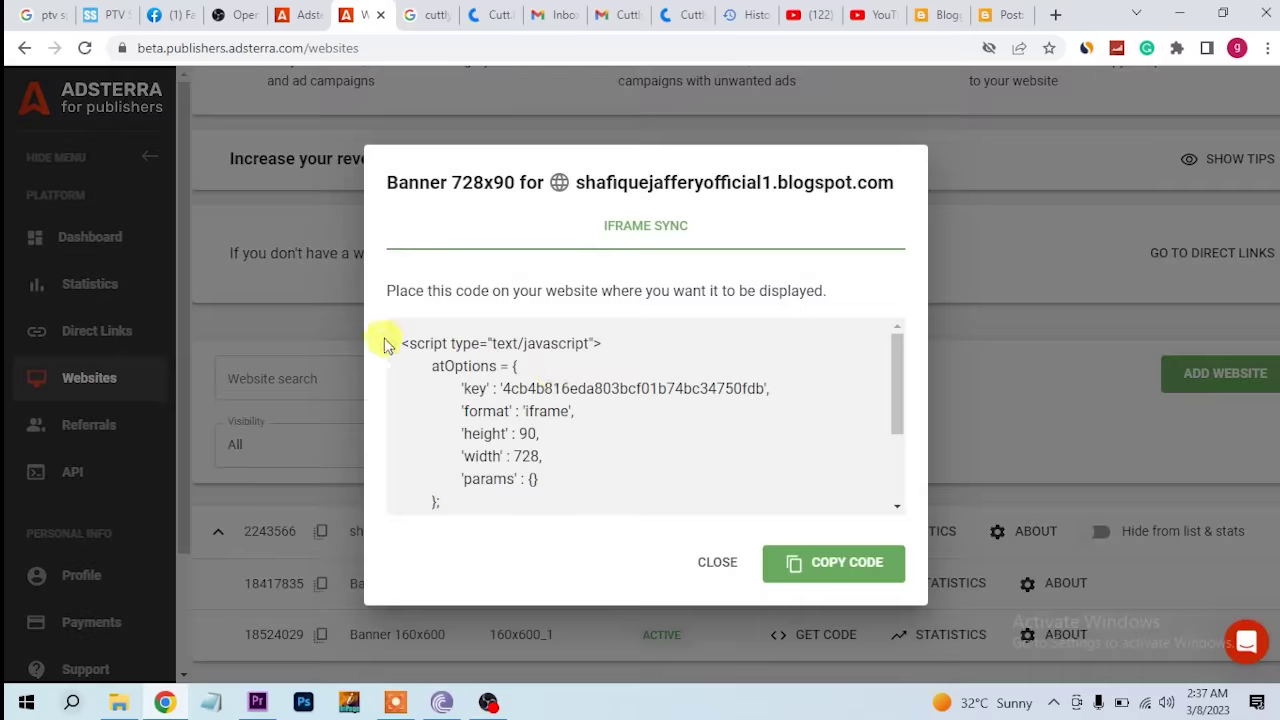
left_click_drag(396, 345, 569, 535)
key("ctrl+c")
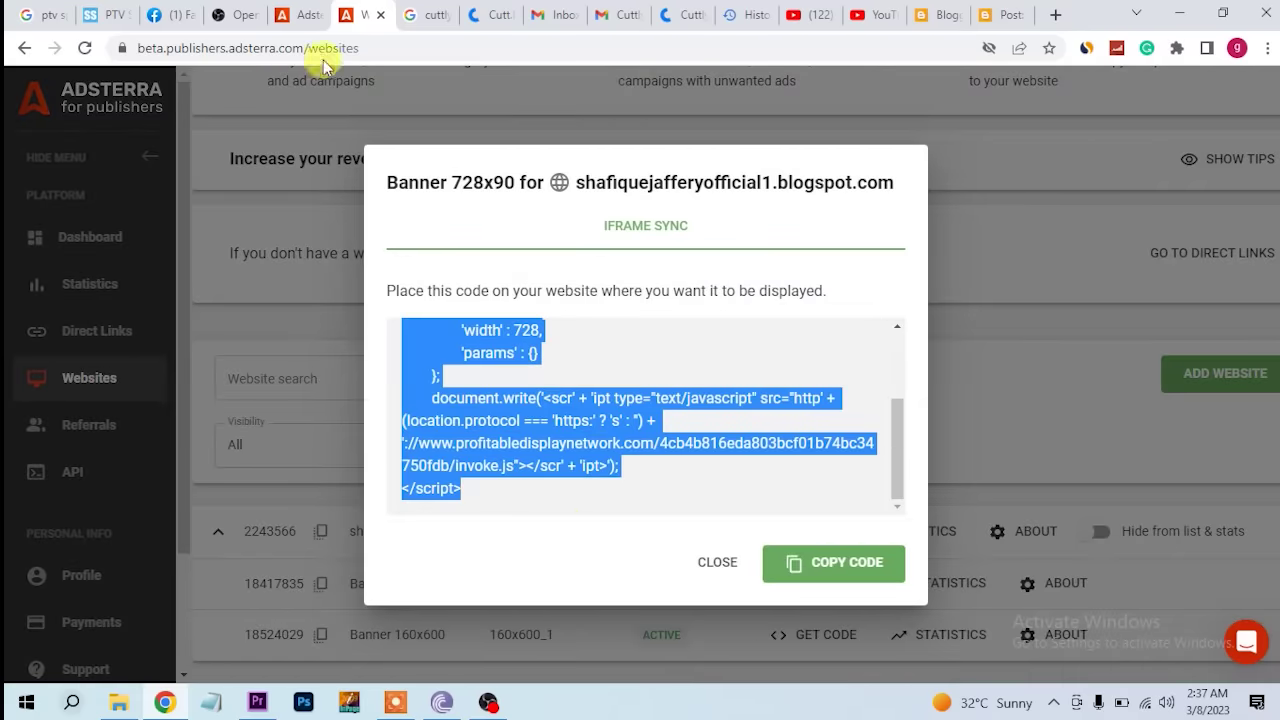
left_click(987, 15)
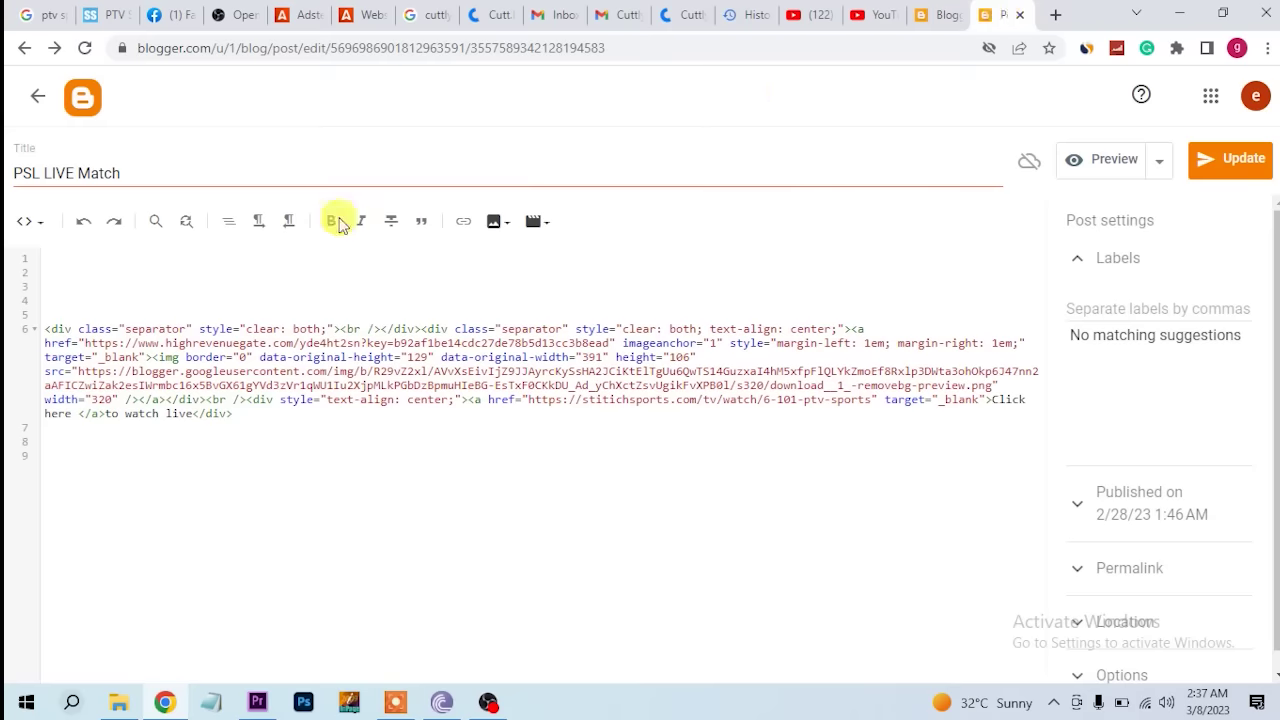
Step: Insert the copied 728x90 banner code above and below the post content in the HTML, and update the post
key("ctrl+v")
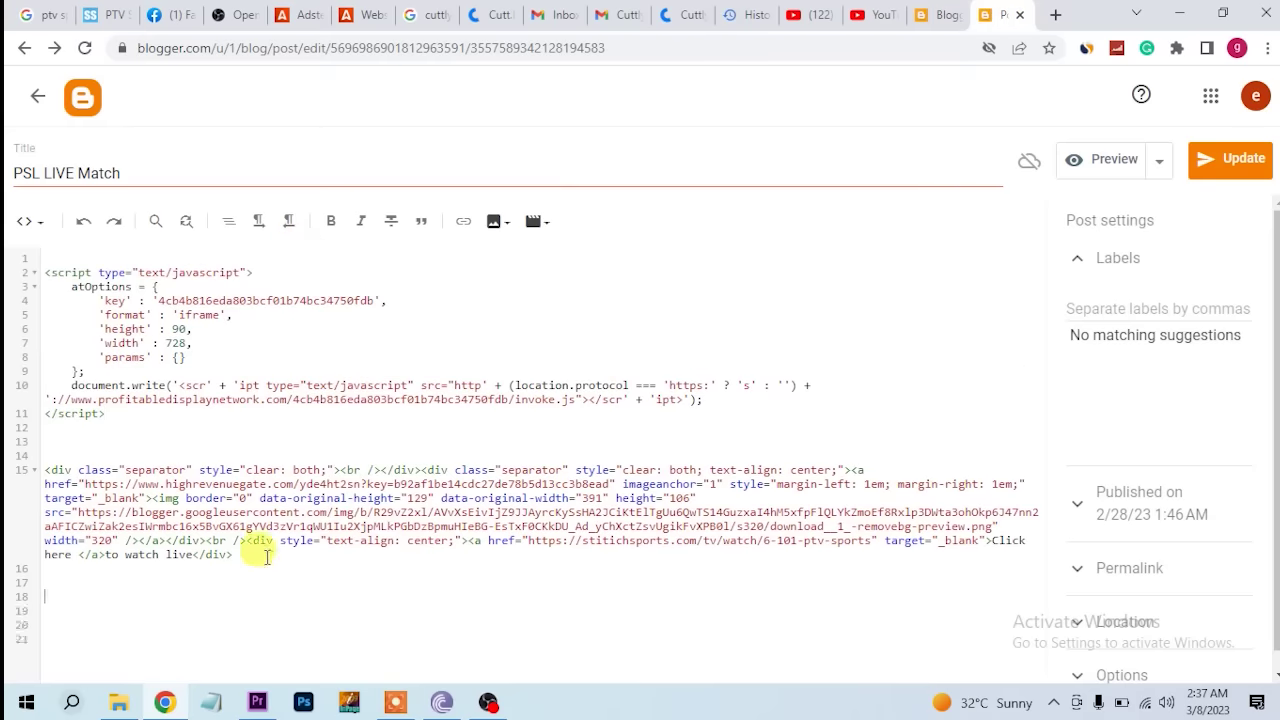
key("ctrl+v")
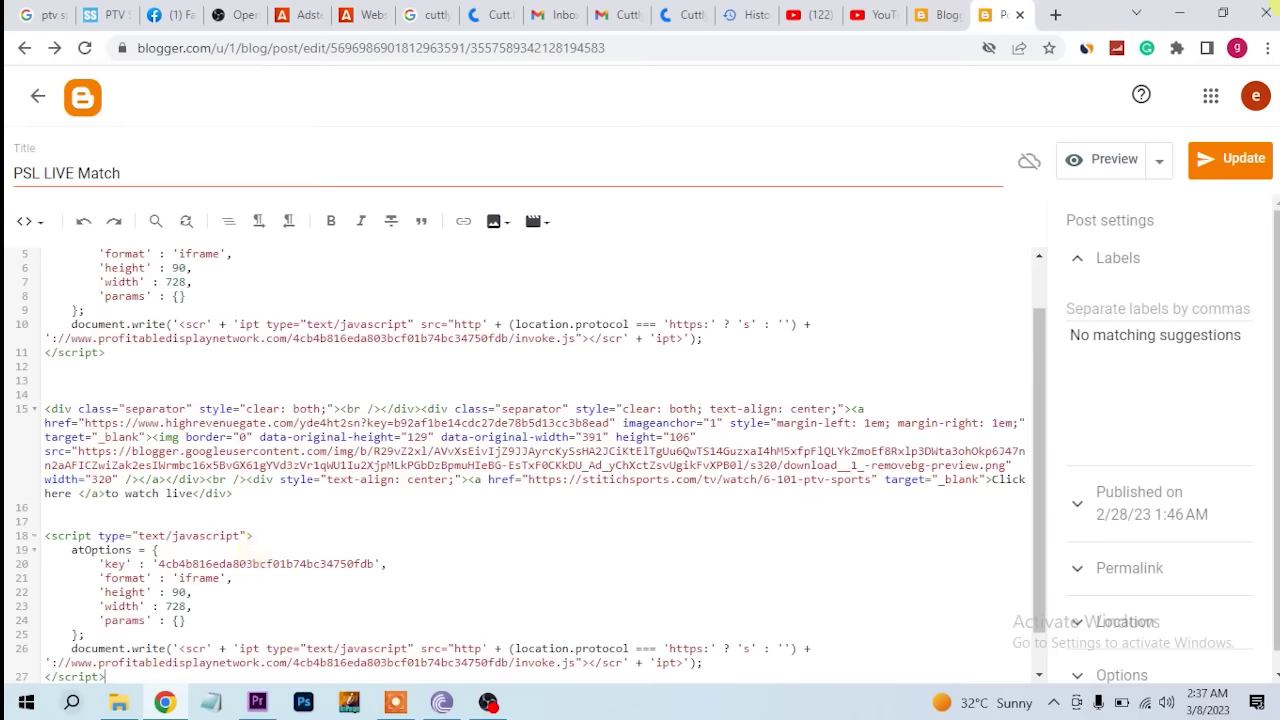
left_click(1229, 162)
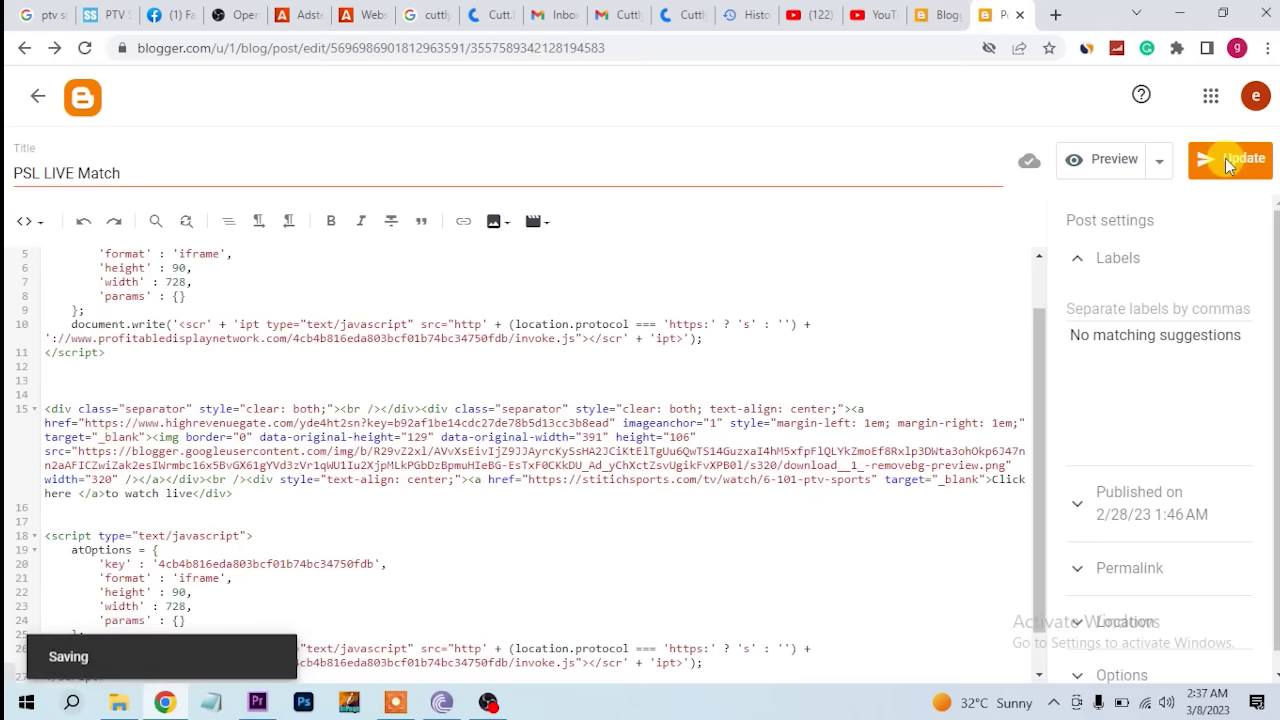
Step: Preview the PSL LIVE Match post with its banners and copy the preview page's address
left_click(1094, 172)
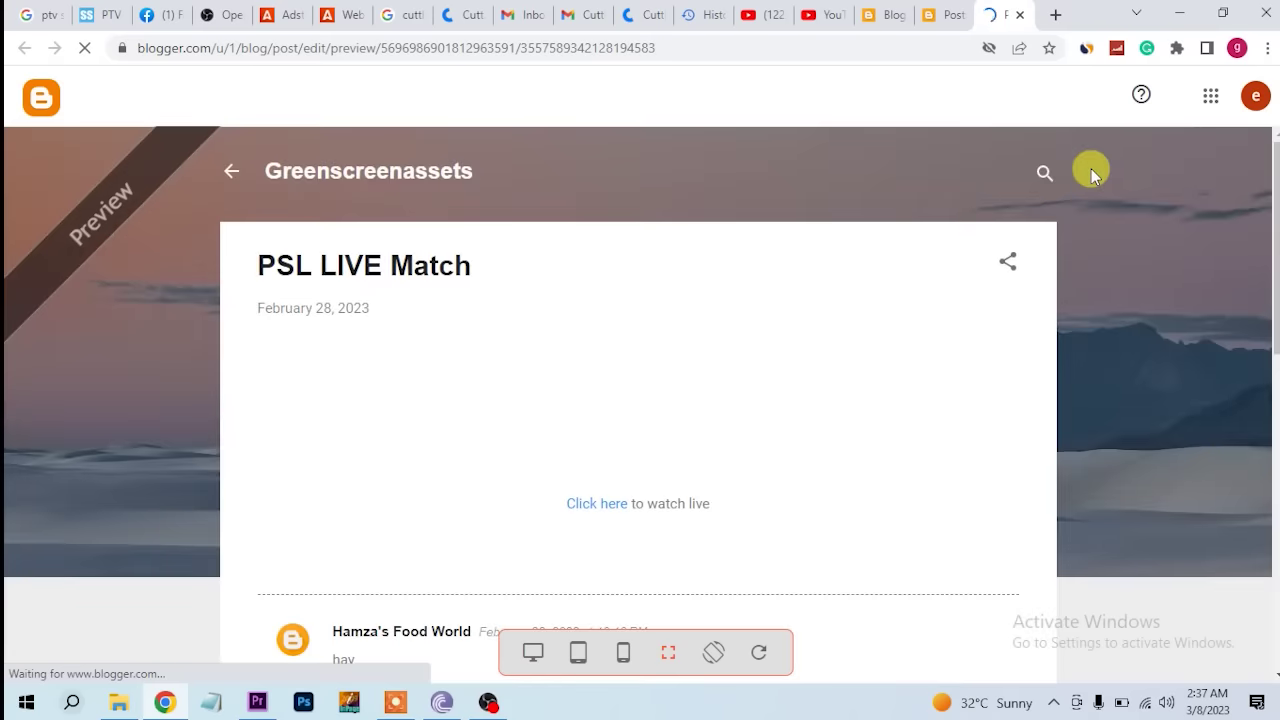
scroll(1187, 434, "down", 2)
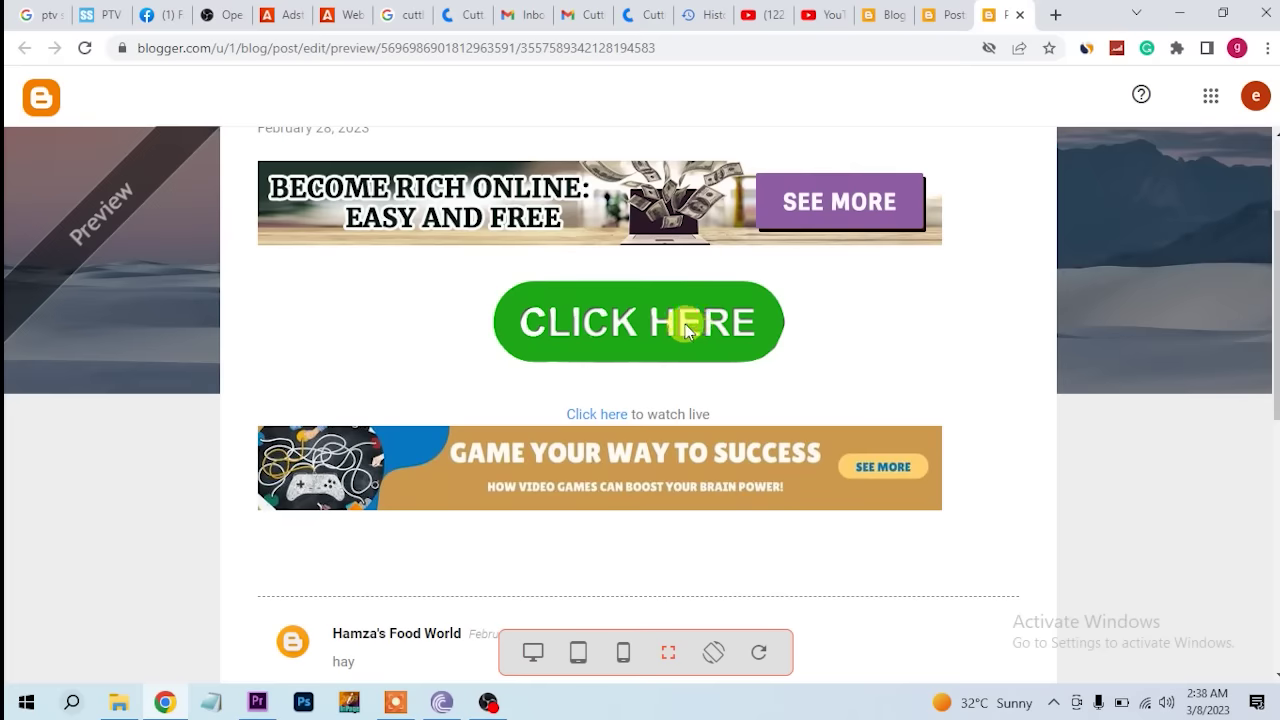
left_click(669, 47)
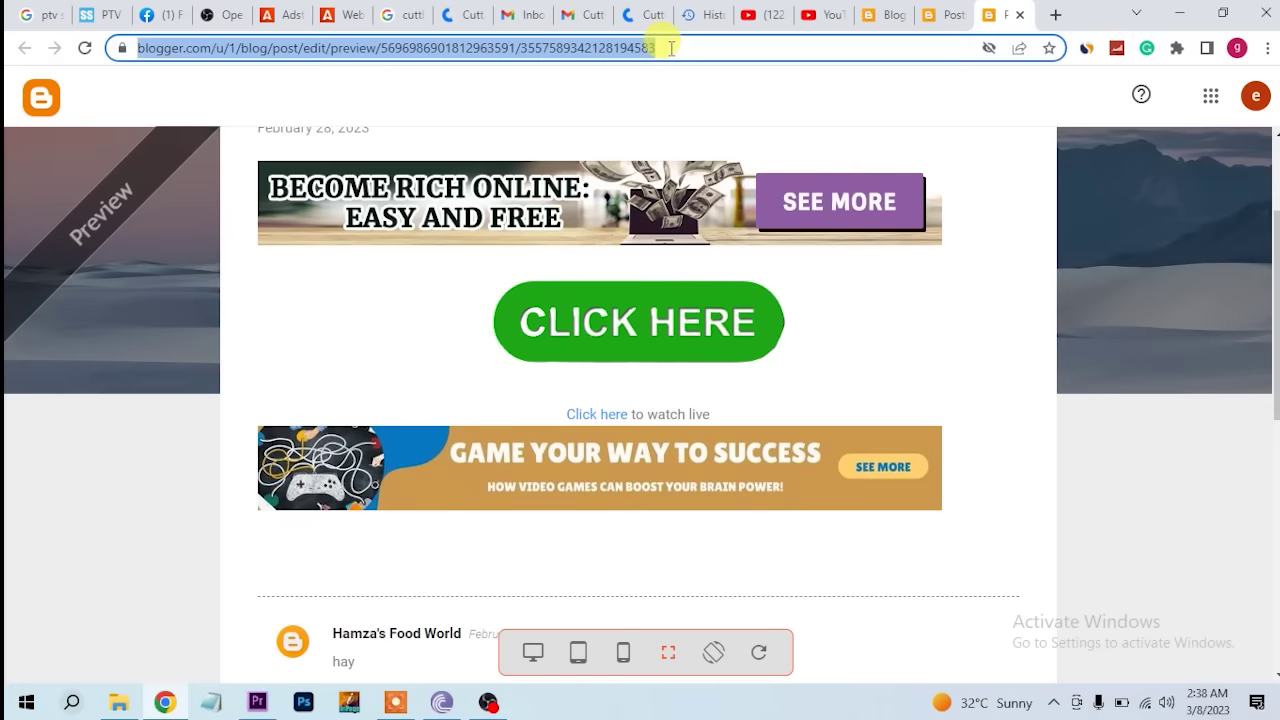
Step: Switch to Cuttly, shorten the copied Blogger preview address, and copy the resulting short link
left_click(640, 14)
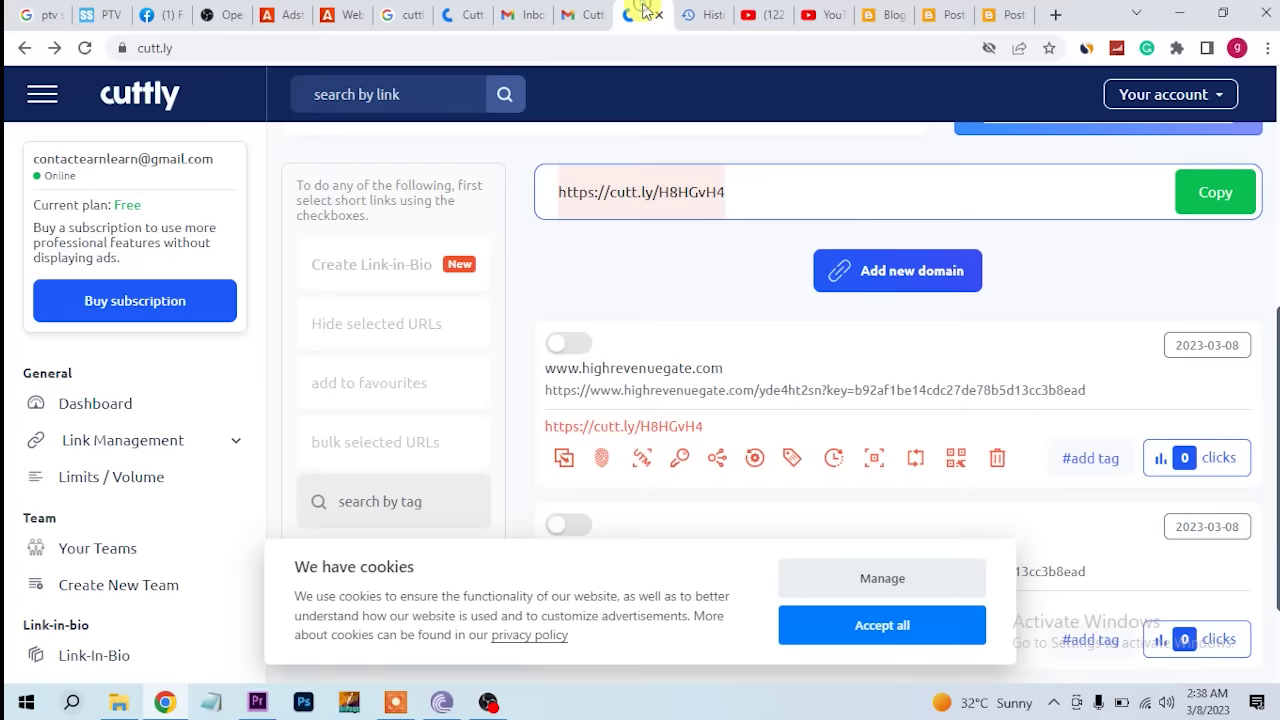
left_click(770, 198)
key("ctrl+v")
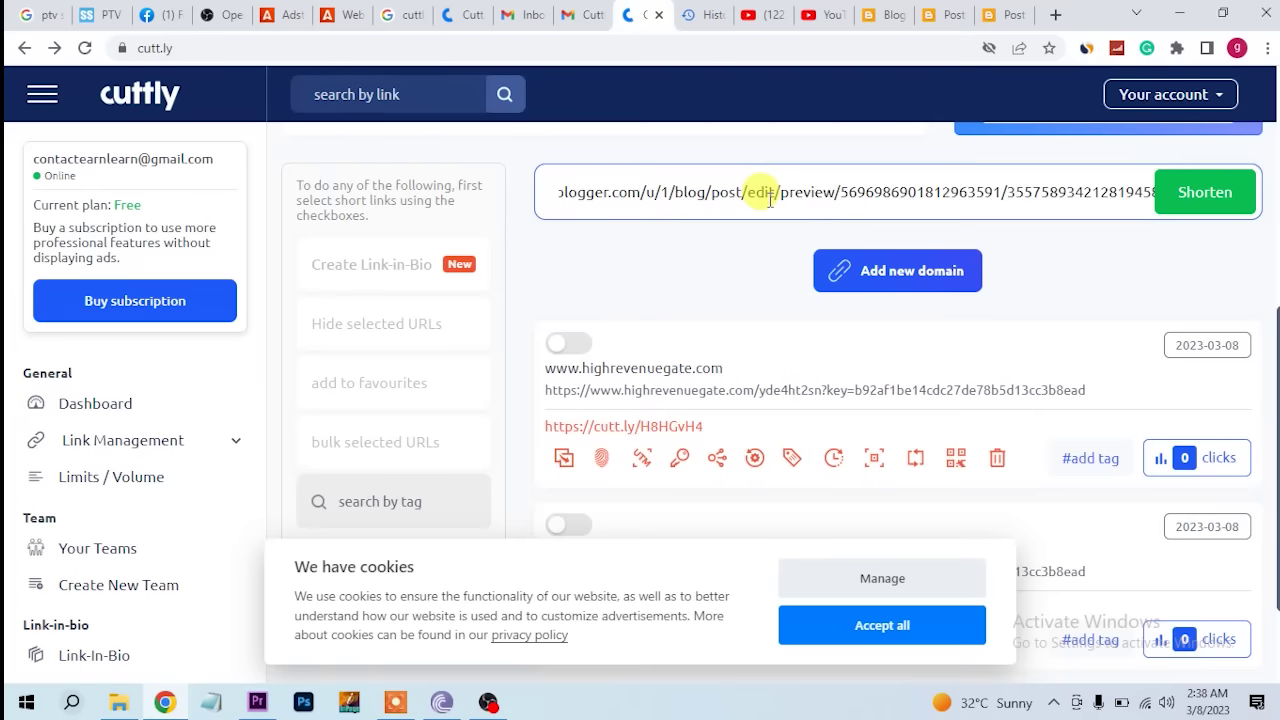
left_click(1190, 210)
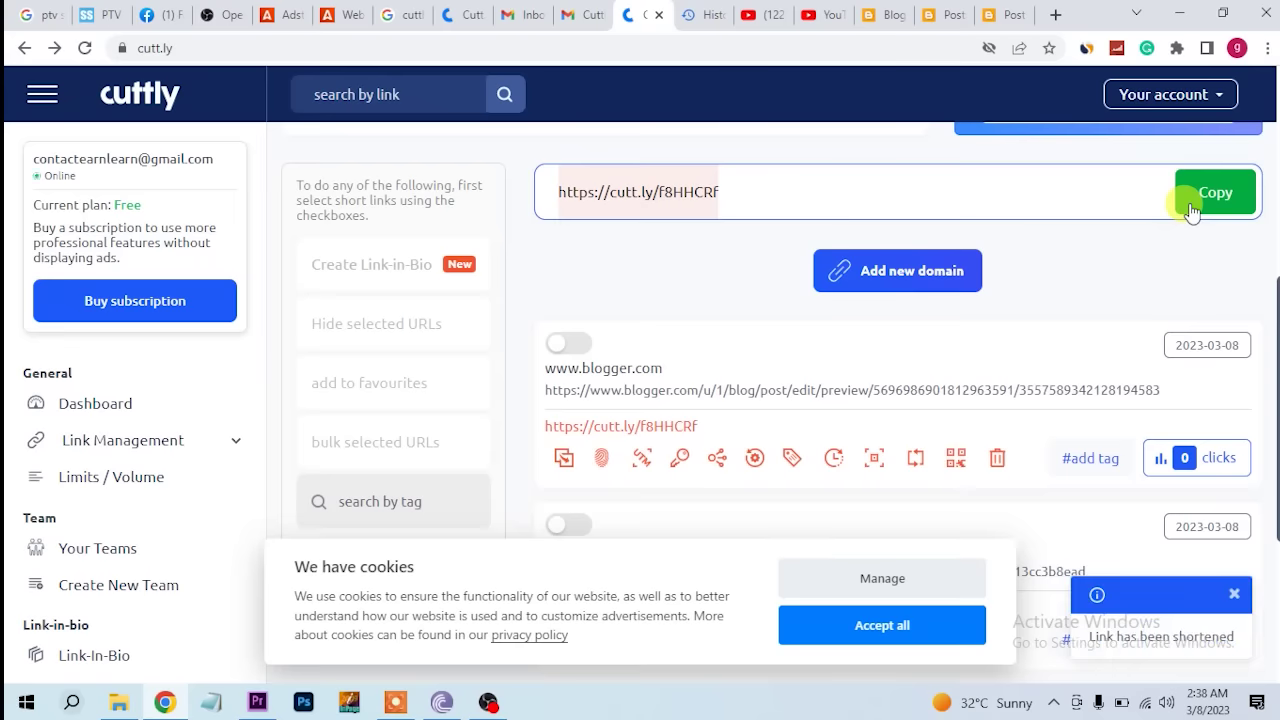
right_click(651, 192)
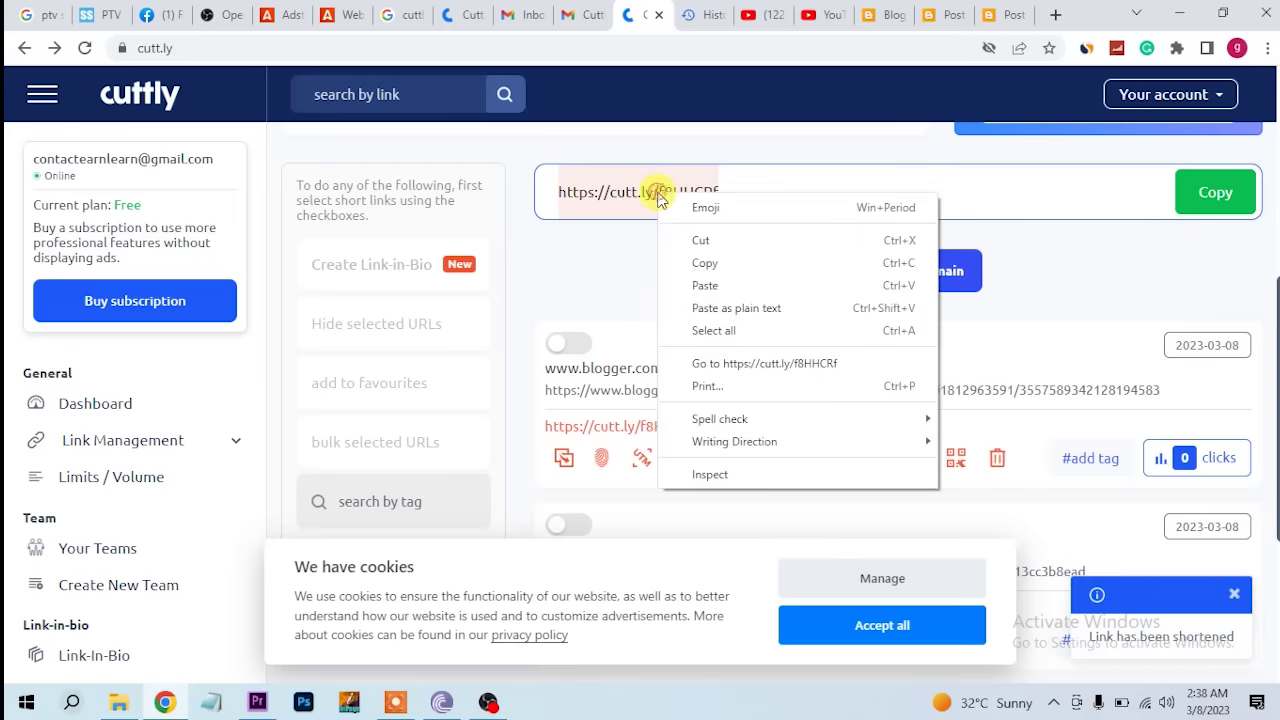
left_click(705, 263)
left_click(150, 10)
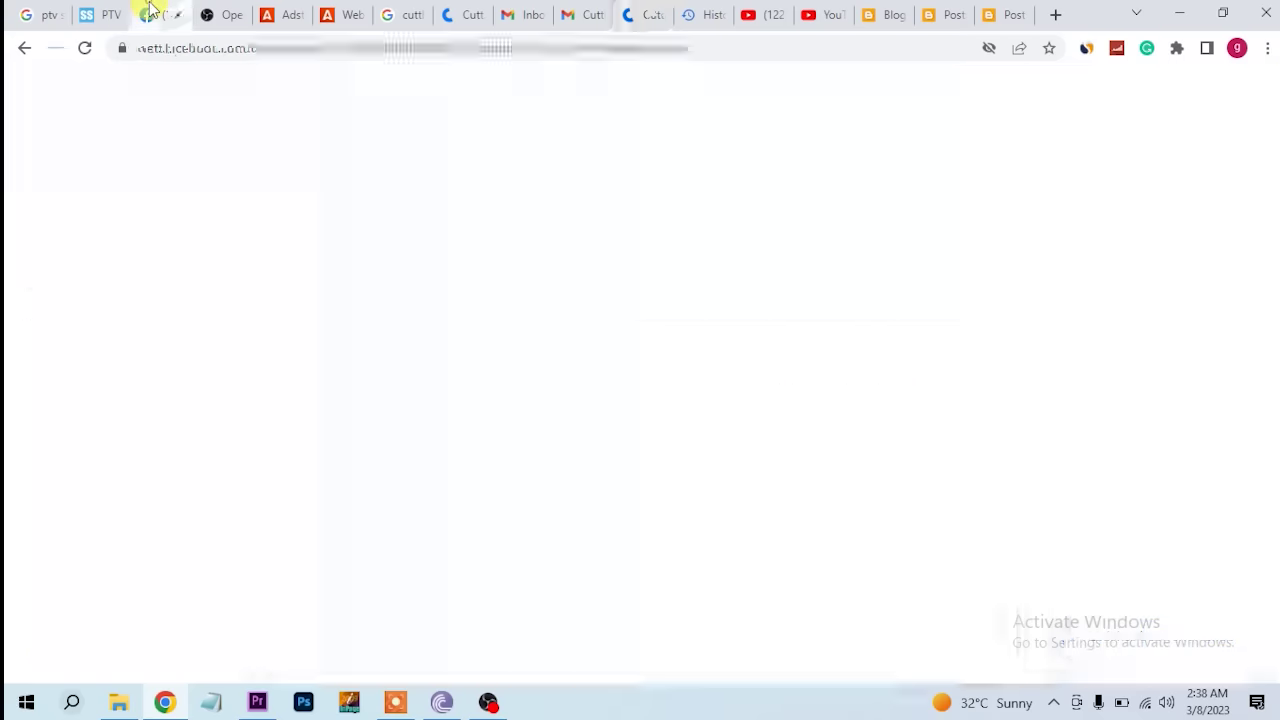
left_click(585, 310)
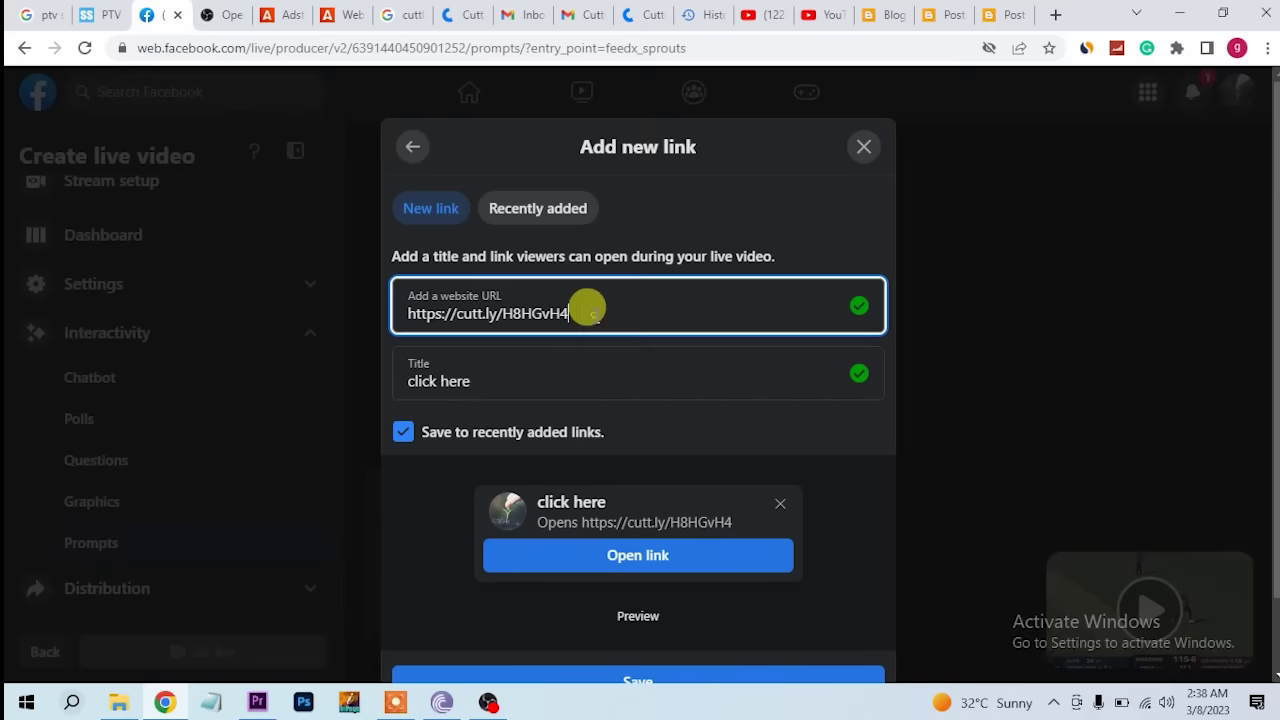
left_click_drag(588, 310, 358, 311)
key("ctrl+v")
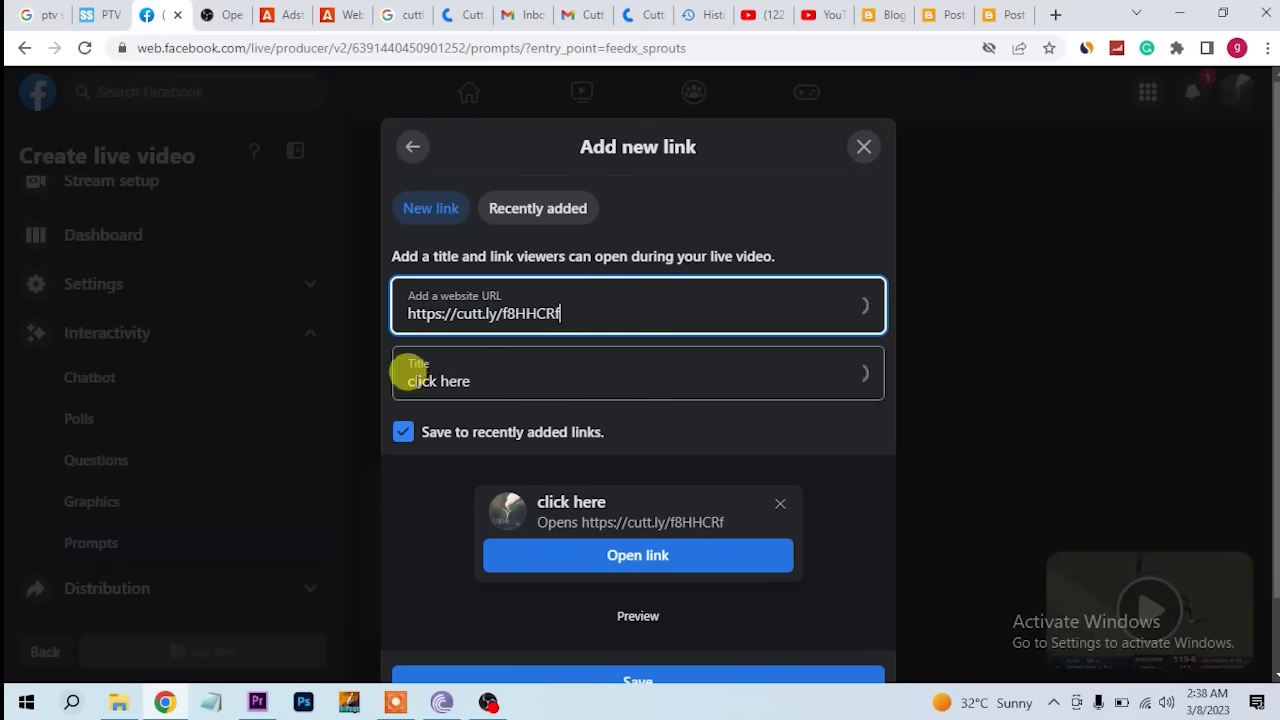
Step: Change the featured link's title to "Blogger"
left_click(410, 378)
key("BackSpace")
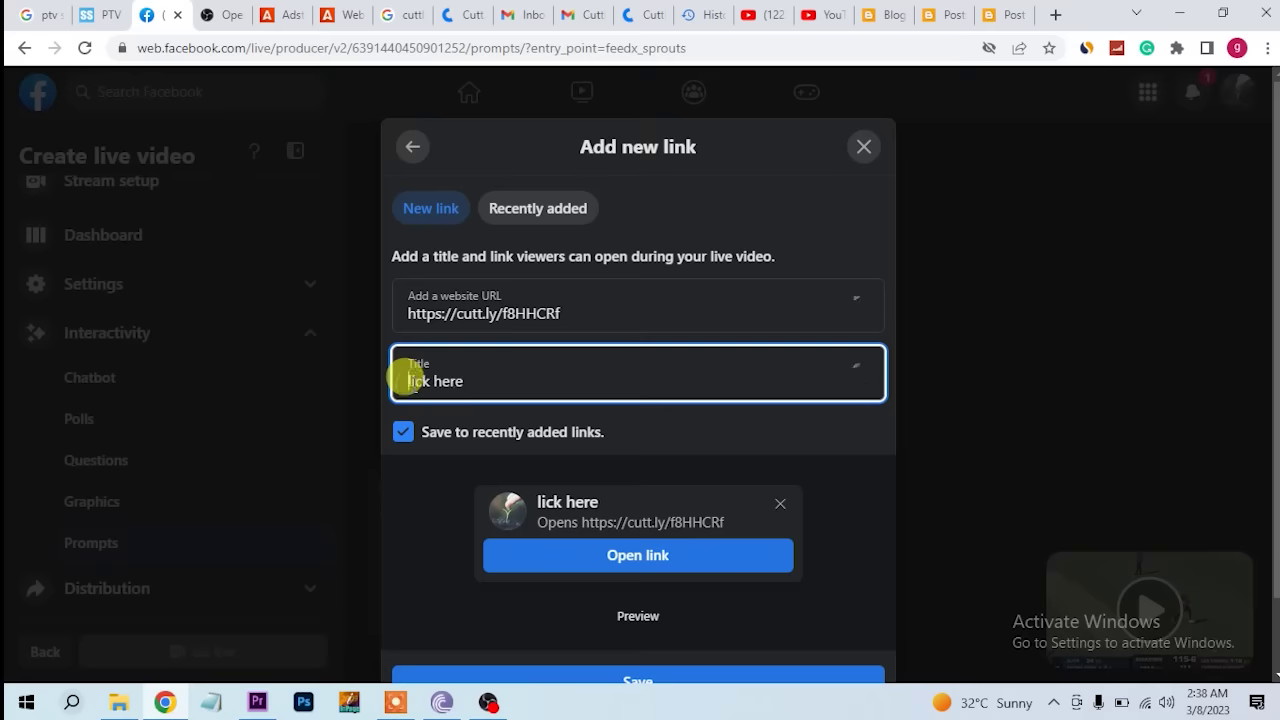
type("C")
key("ctrl+a")
type("Blogger")
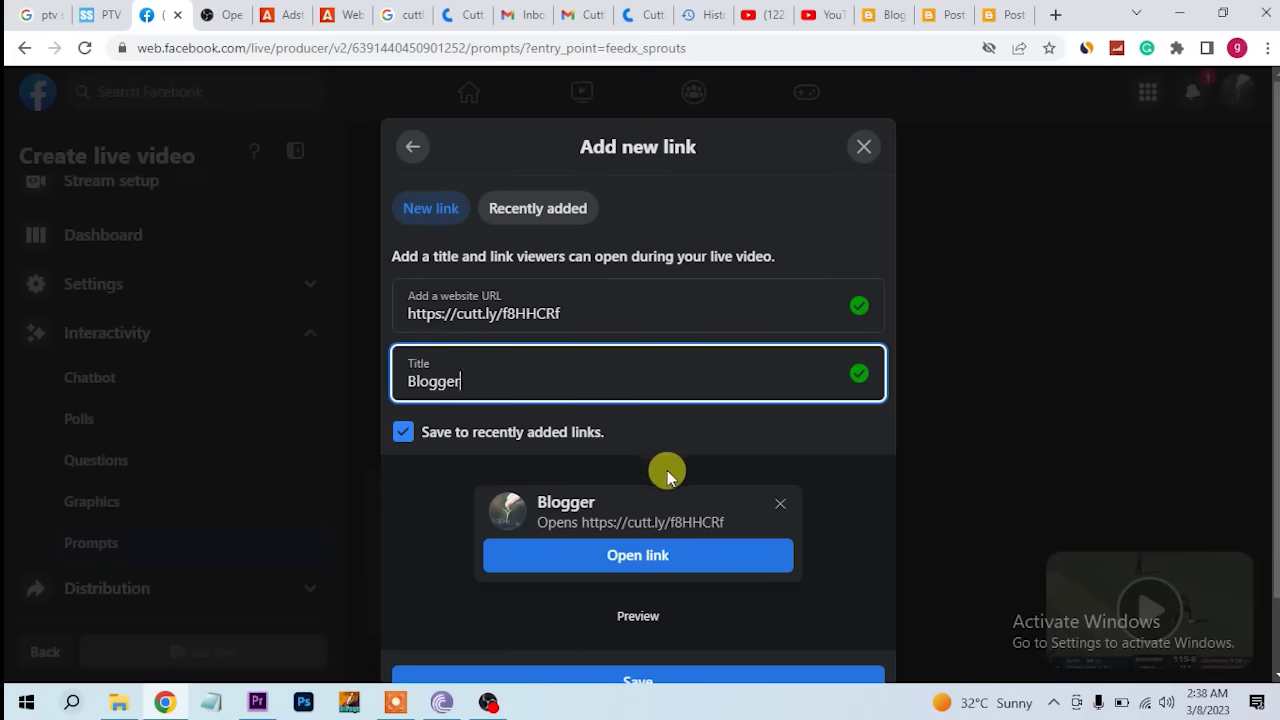
Step: Set the featured link's title to "Click here" and save the link
left_click_drag(458, 379, 357, 378)
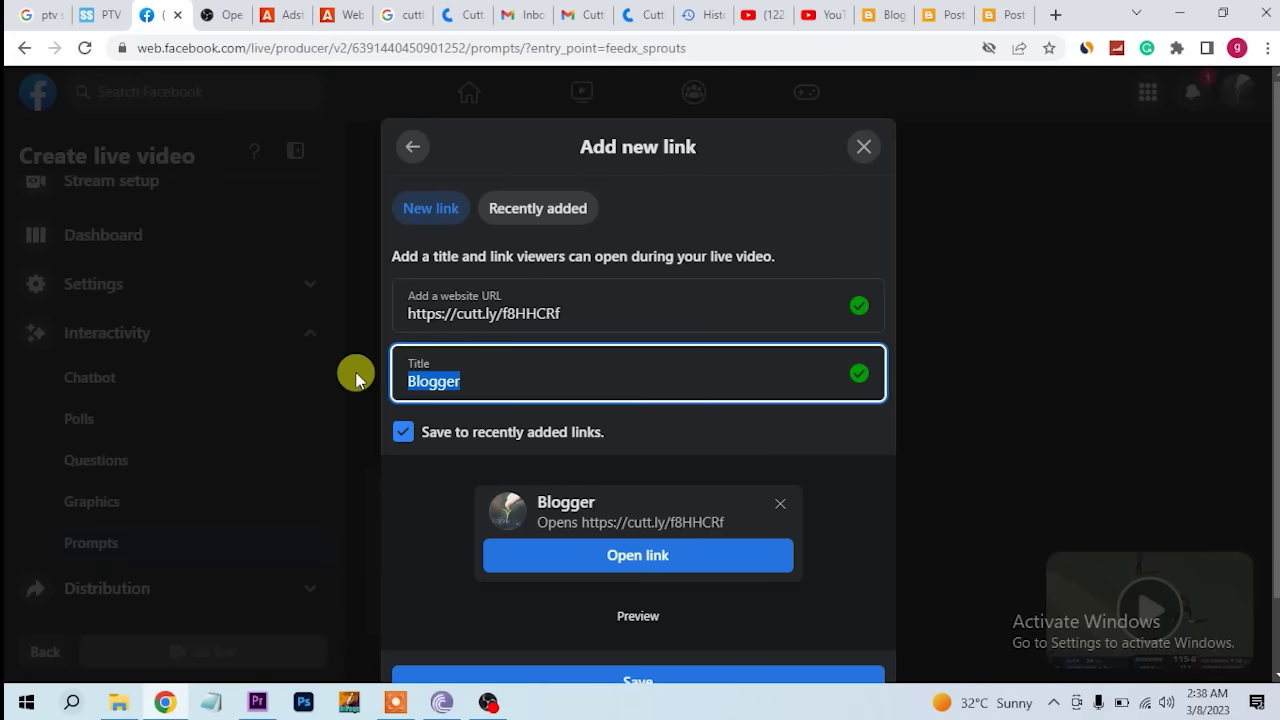
type("Click ")
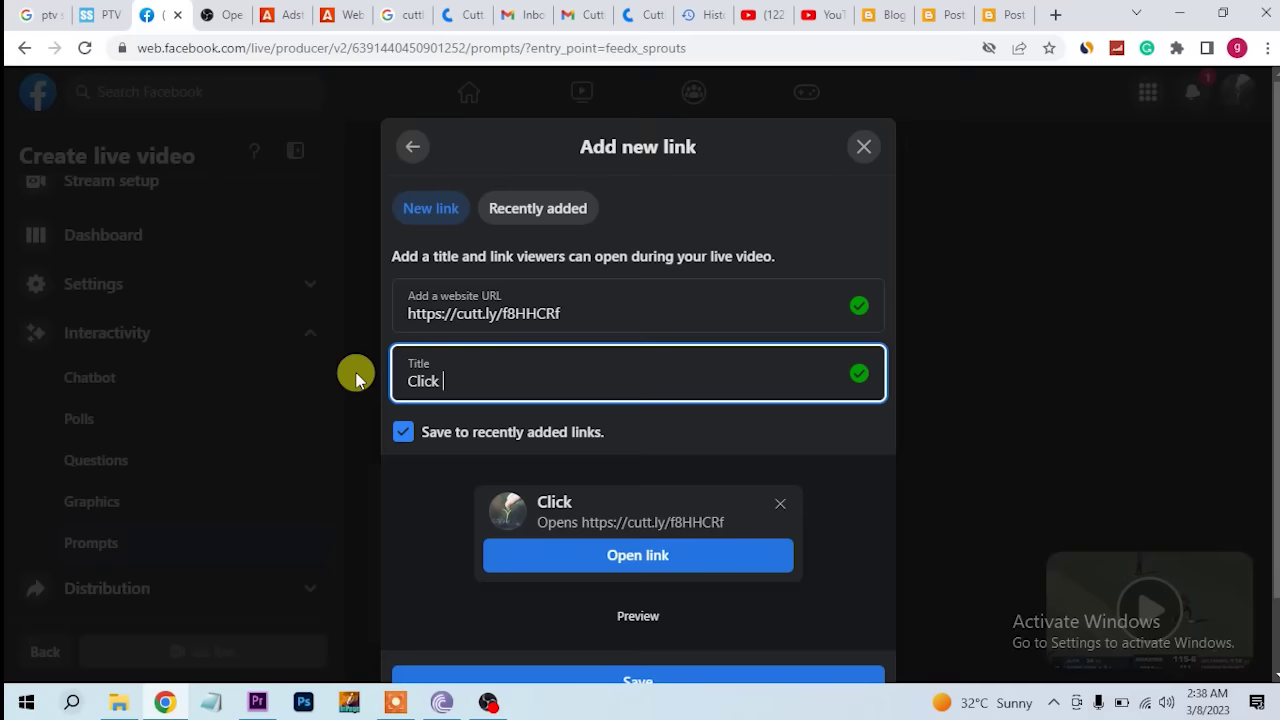
type("here")
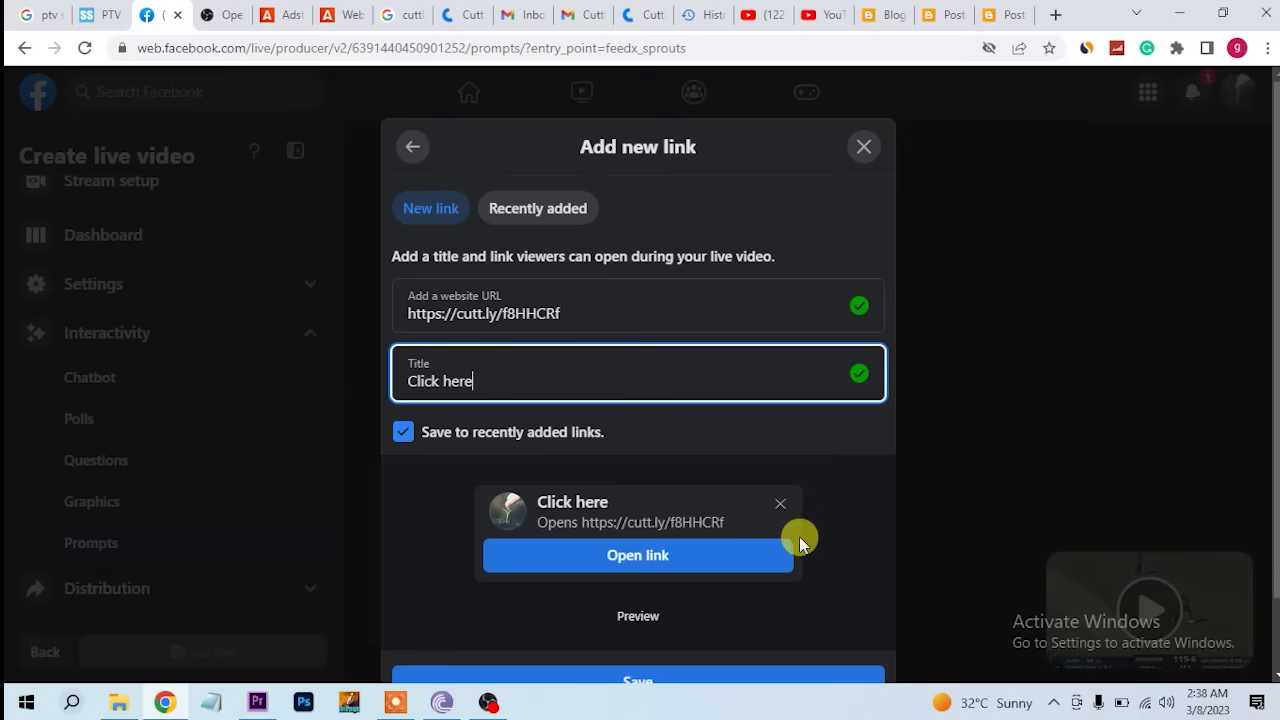
scroll(980, 517, "down", 1)
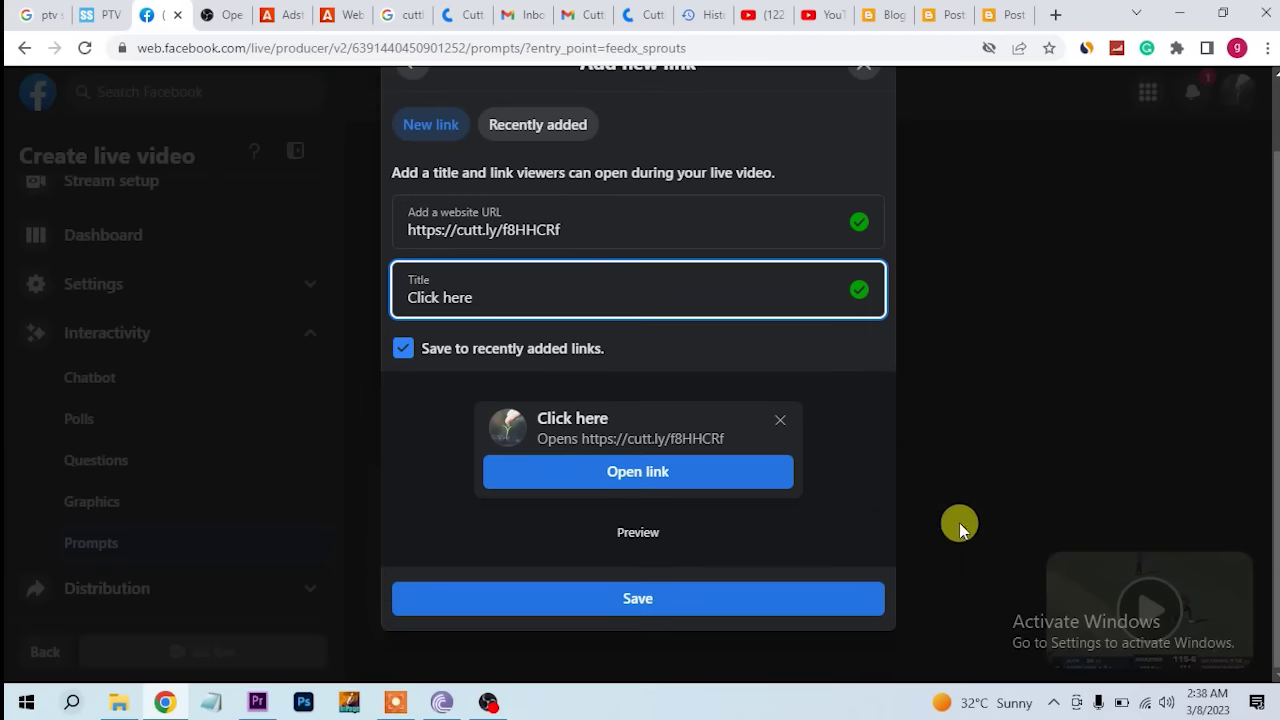
left_click(618, 605)
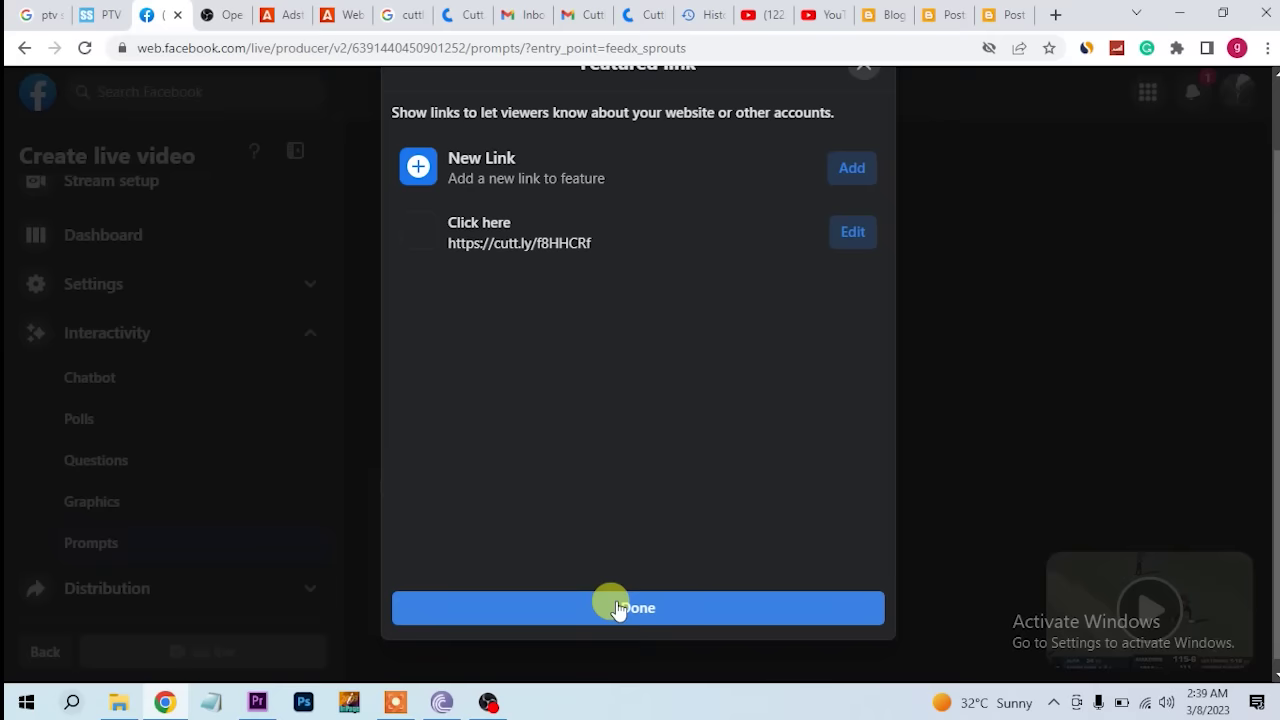
Step: Start adding another featured link, ready for its website URL
left_click(480, 166)
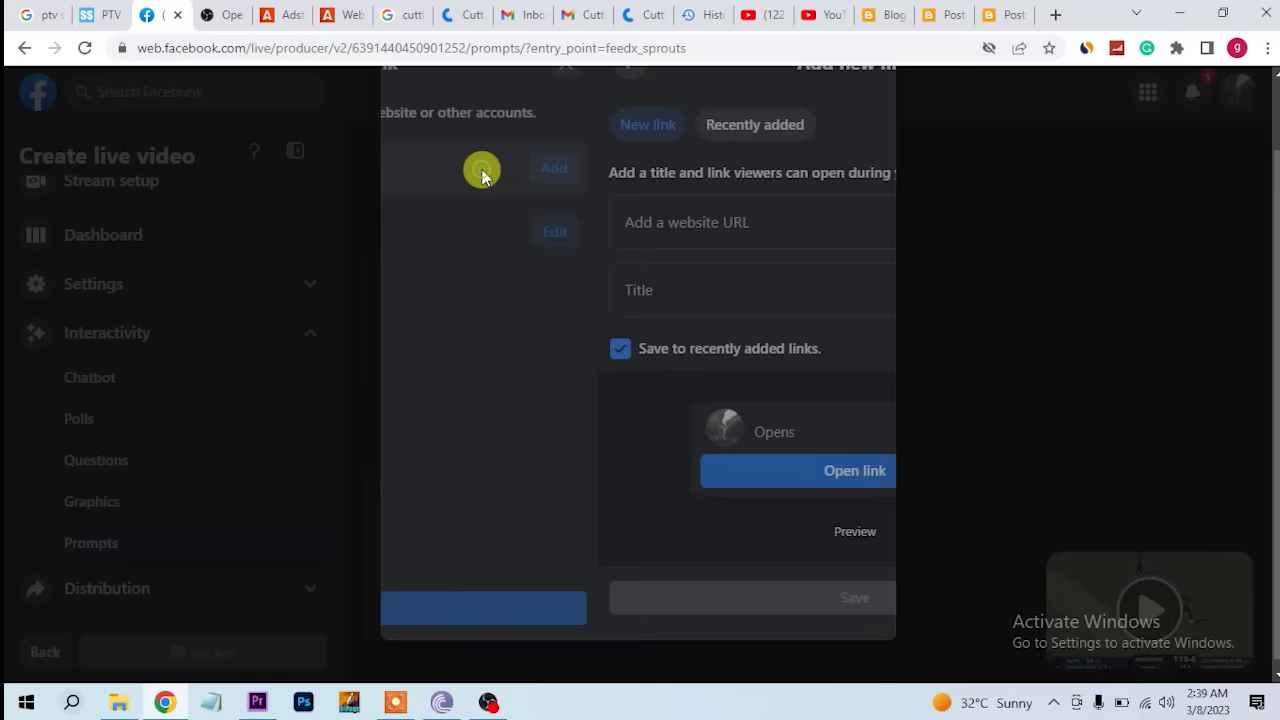
left_click(500, 220)
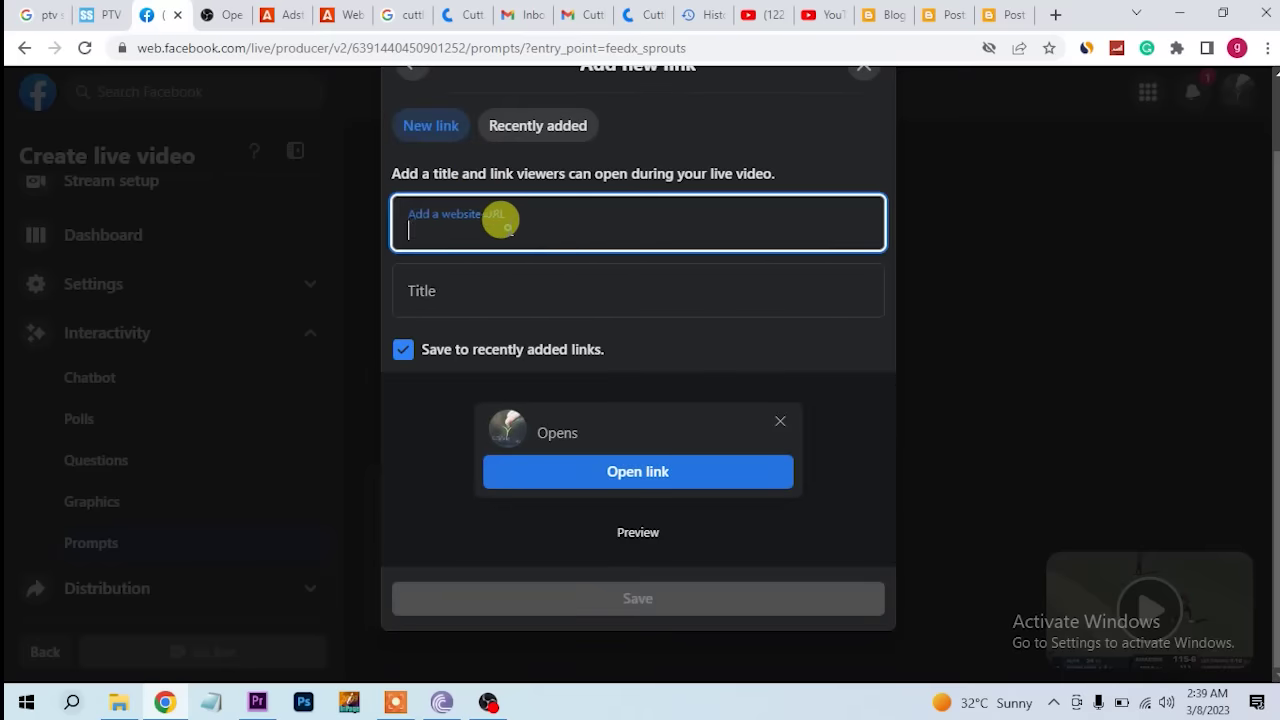